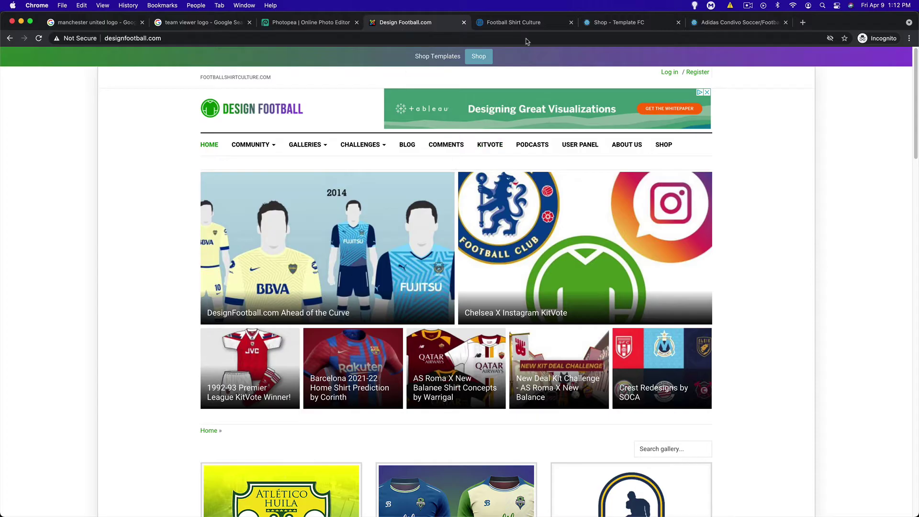
Step: Browse the Football Shirt Culture home page for football kit references
left_click(520, 21)
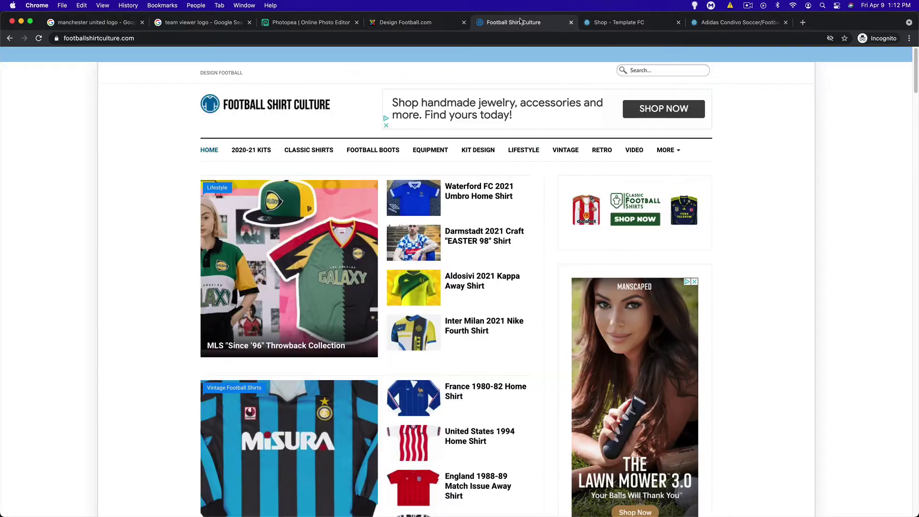
scroll(250, 251, "down", 1)
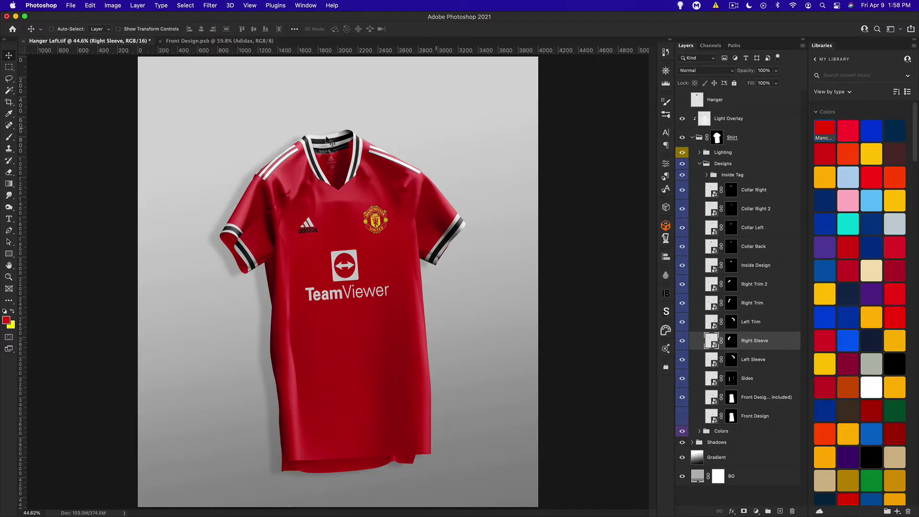
Step: Add a red Solid Color fill layer directly above the Front Design layer in Front Design.psb
left_click(208, 42)
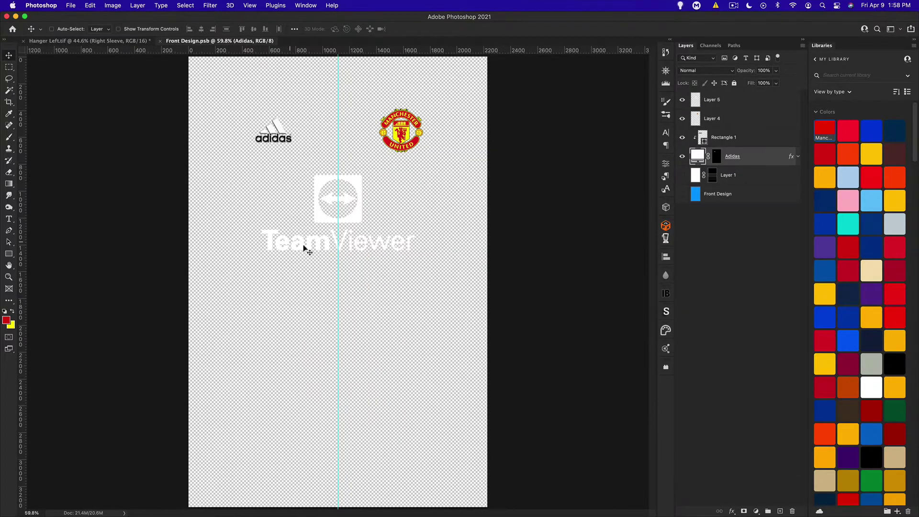
left_click(705, 193)
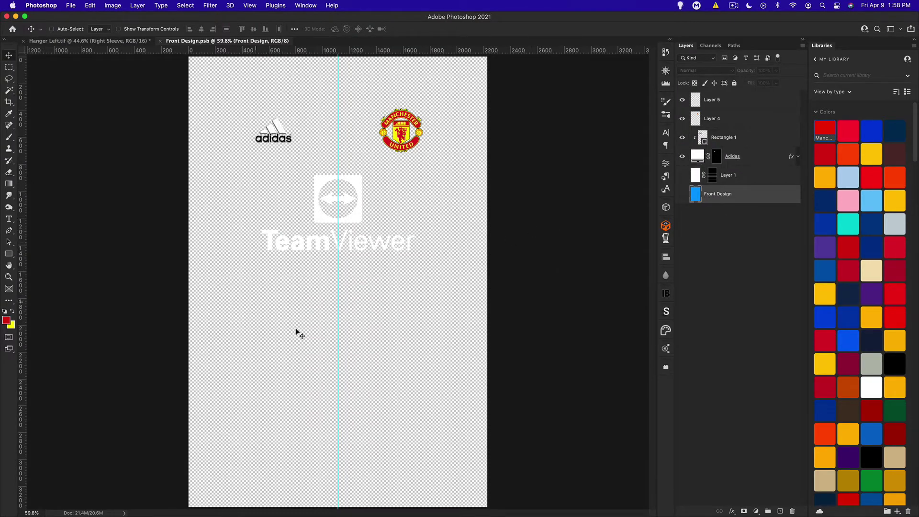
left_click(91, 43)
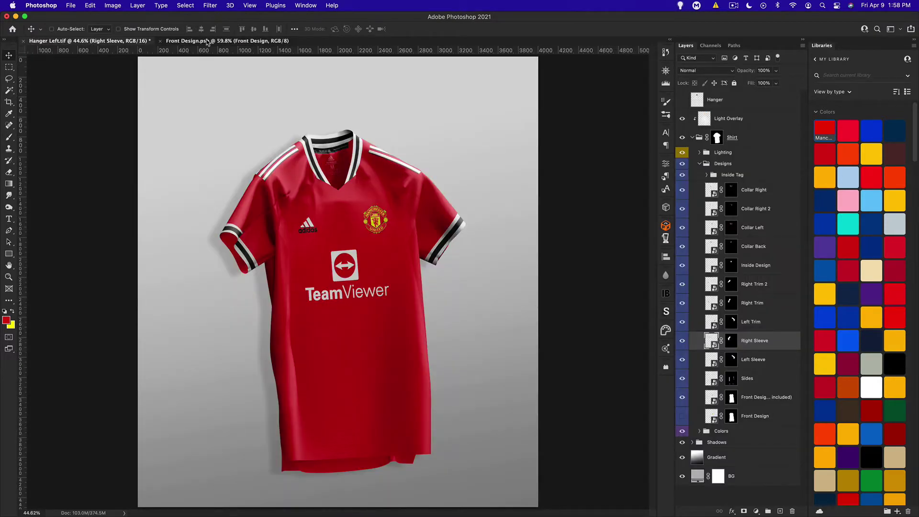
left_click(212, 42)
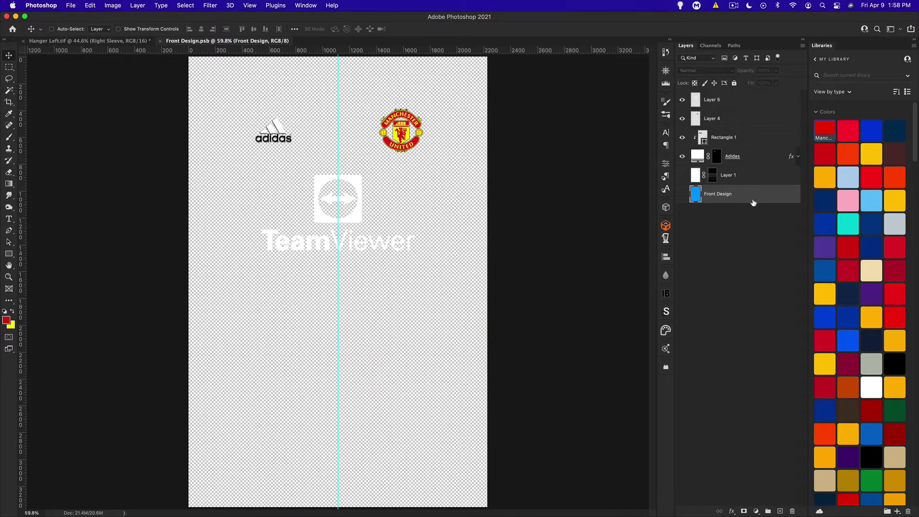
left_click(756, 511)
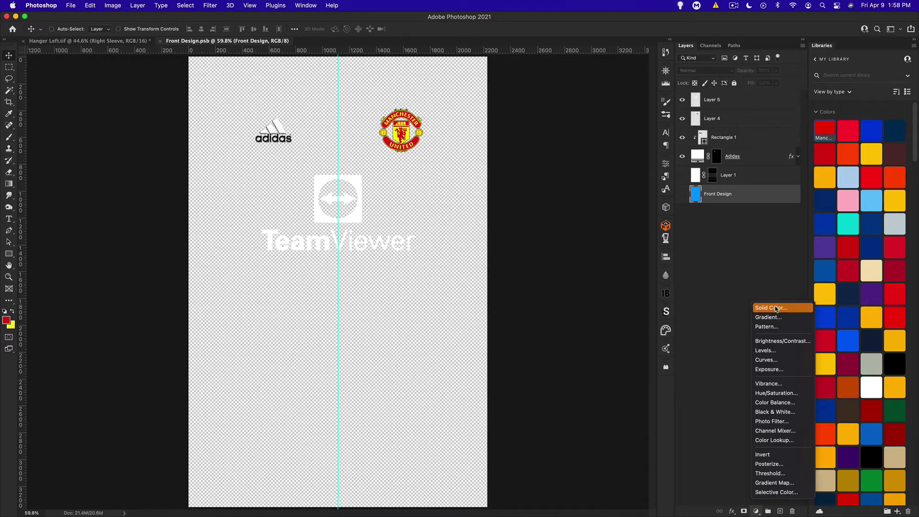
left_click(766, 308)
left_click(760, 255)
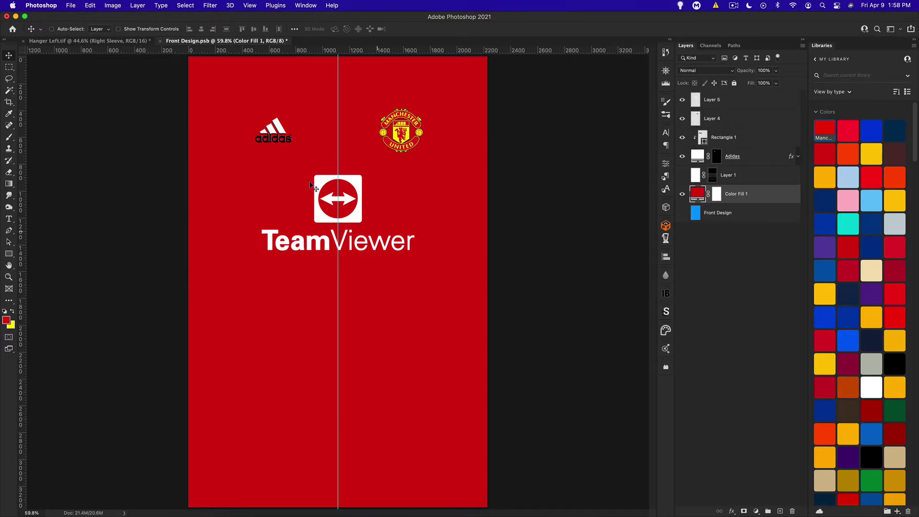
Step: Hide the guides and preview the front artwork with the red fill layer turned off and on again
key("super+h")
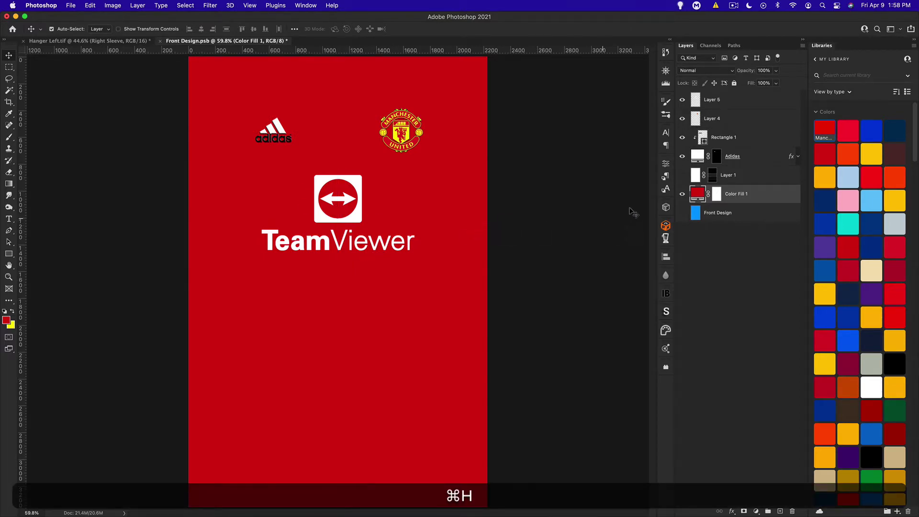
left_click(682, 194)
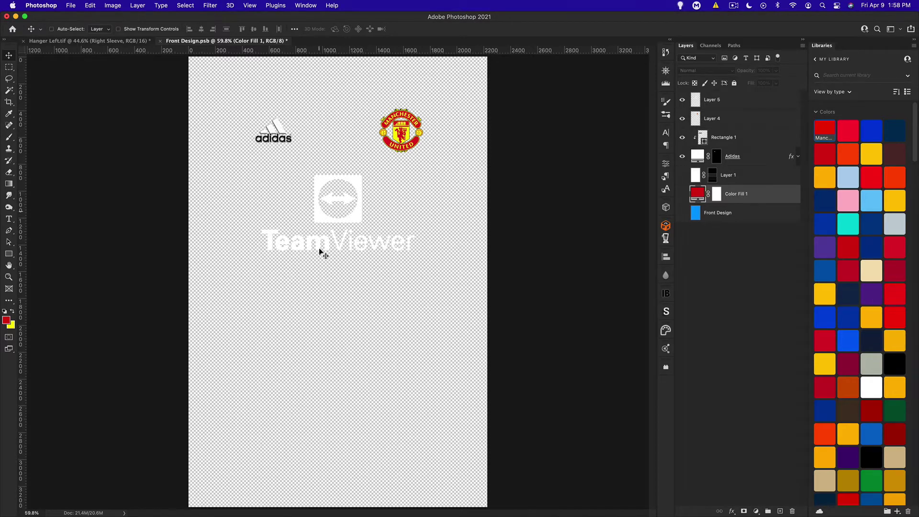
left_click(682, 193)
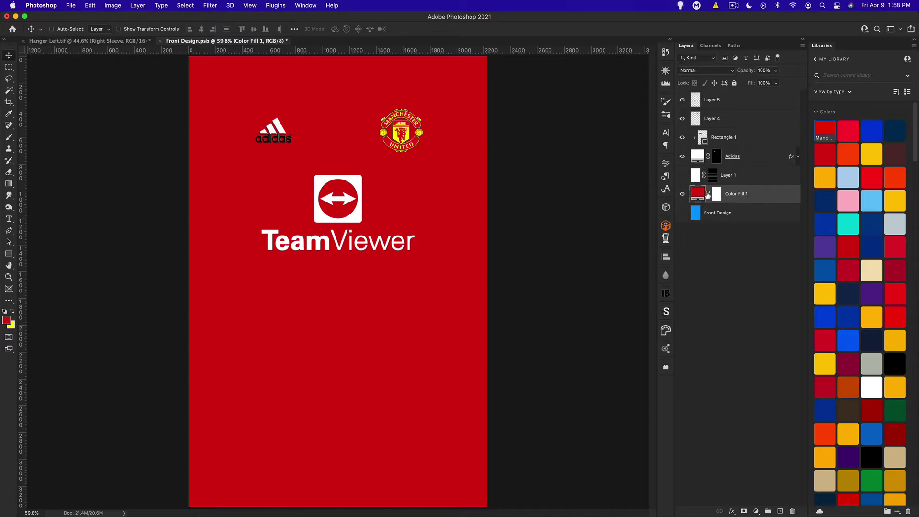
Step: Delete the hidden Layer 1 and Front Design layers from the shirt front artwork
left_click(742, 177)
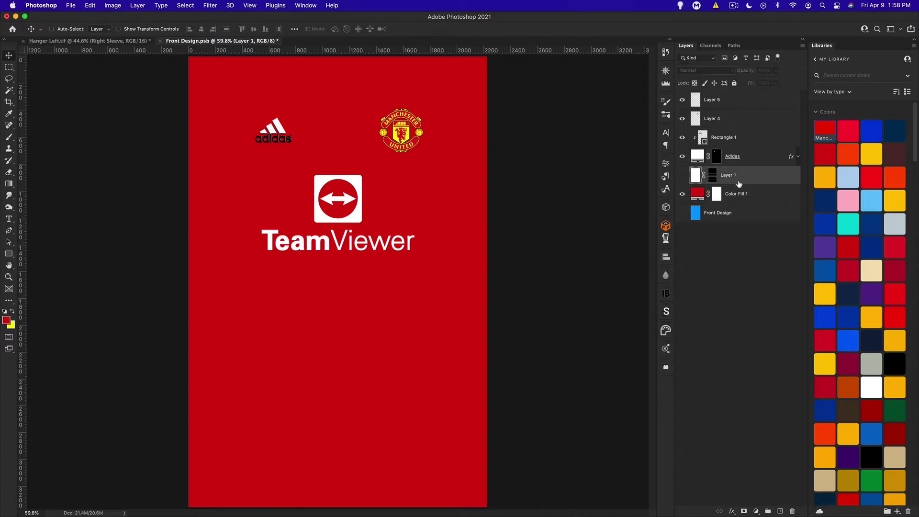
key("BackSpace")
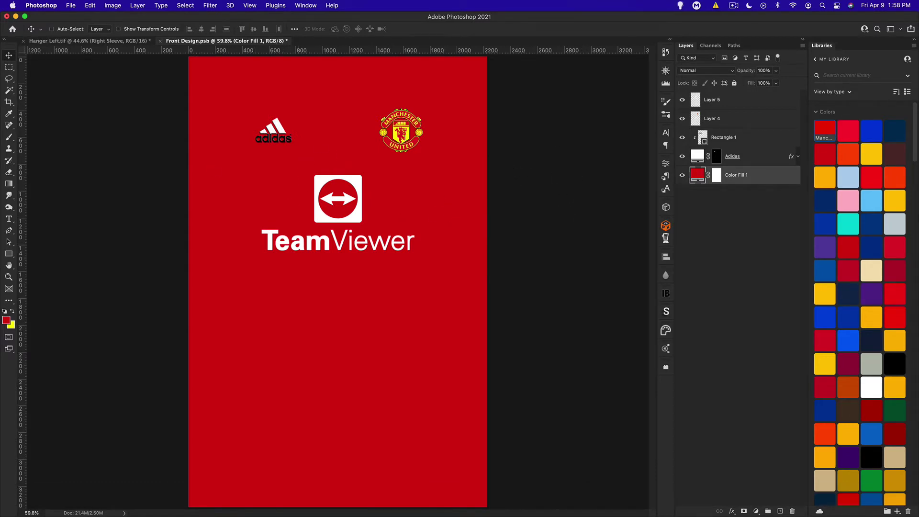
Step: Switch to Chrome and examine the adidas pattern image results and the jersey pattern packs in the TemplateFC shop
key("super+Tab")
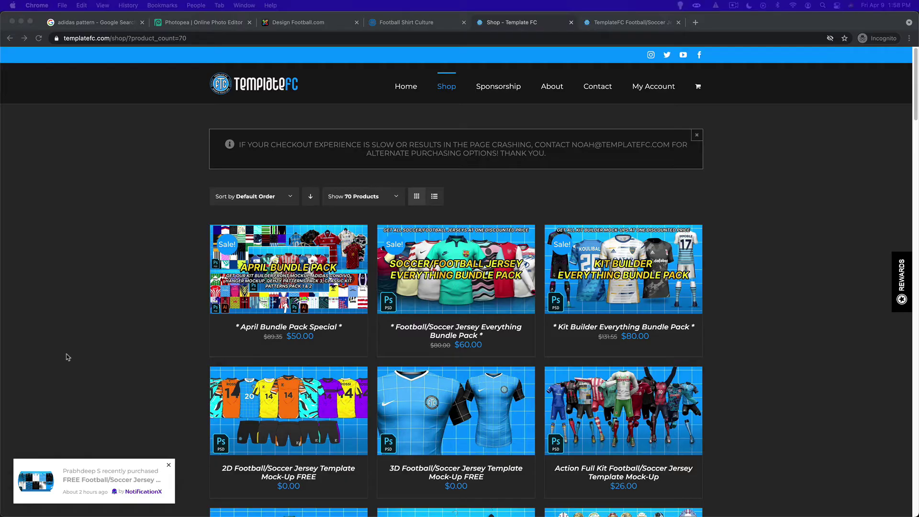
left_click(116, 24)
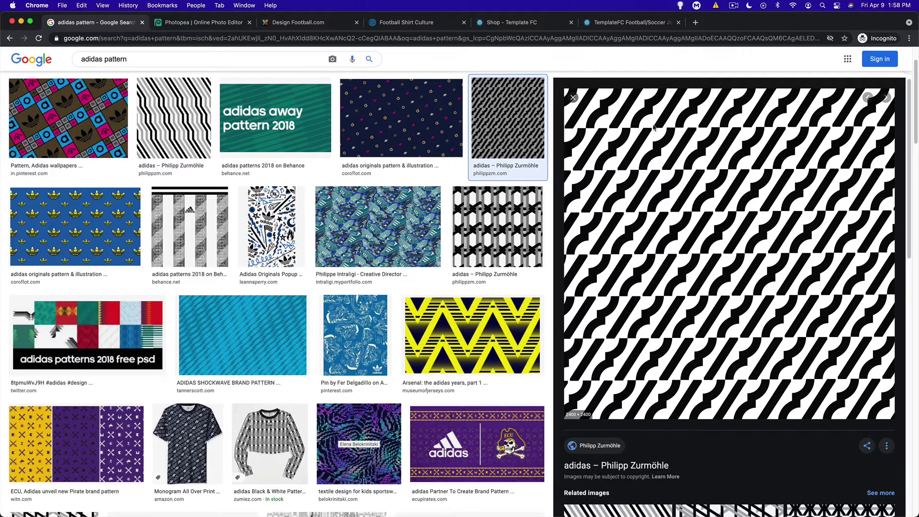
left_click(527, 22)
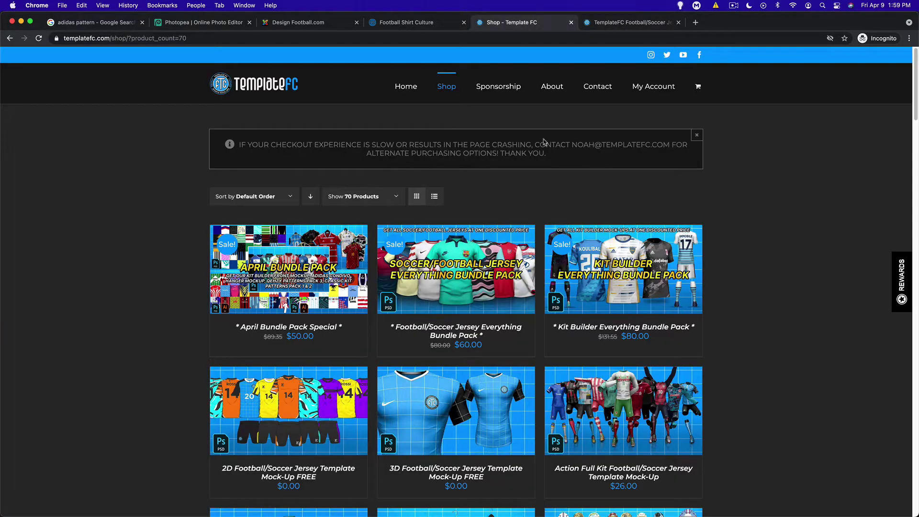
scroll(782, 266, "down", 5)
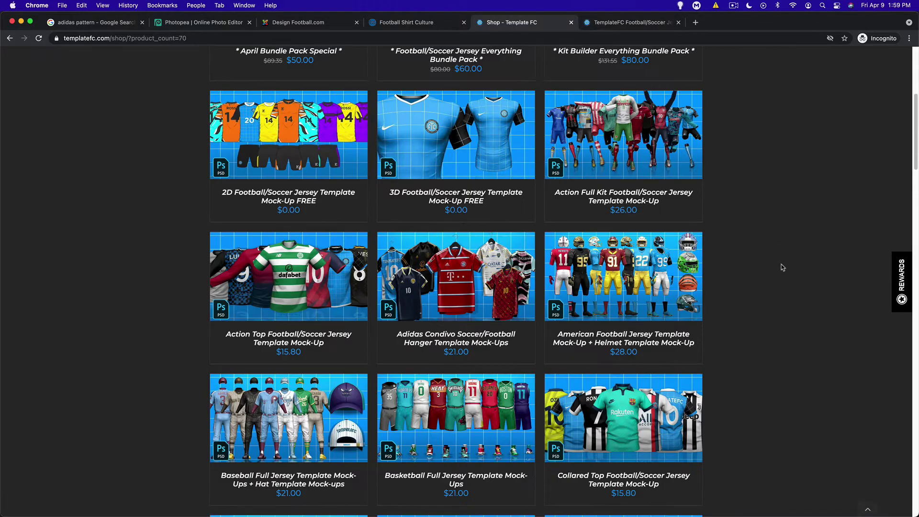
scroll(782, 264, "down", 7)
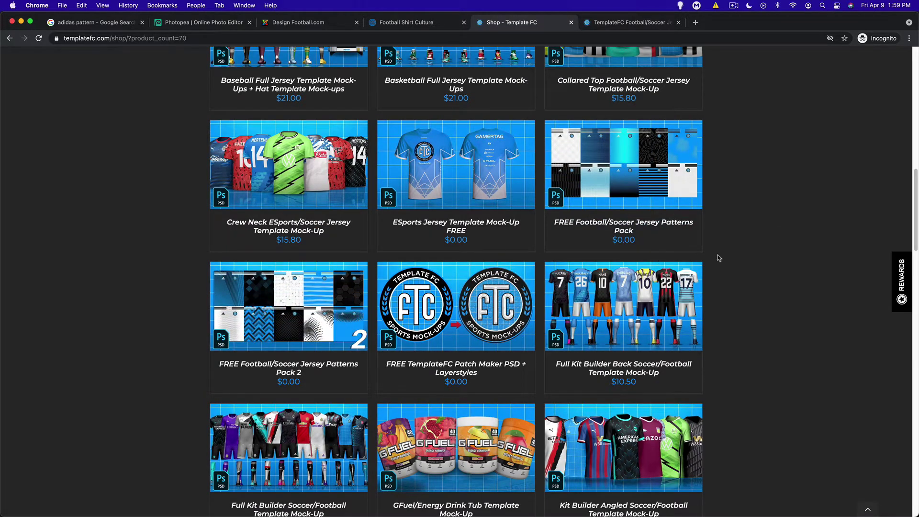
scroll(718, 257, "down", 10)
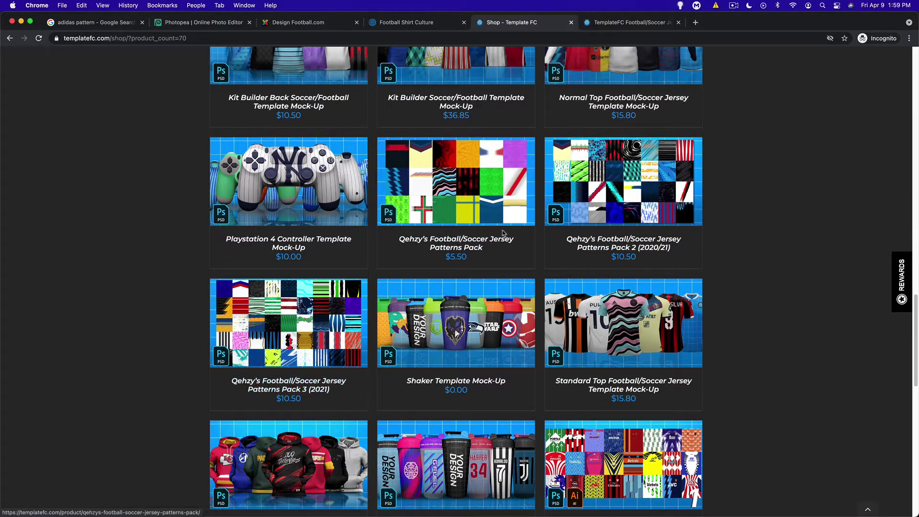
scroll(700, 283, "down", 3)
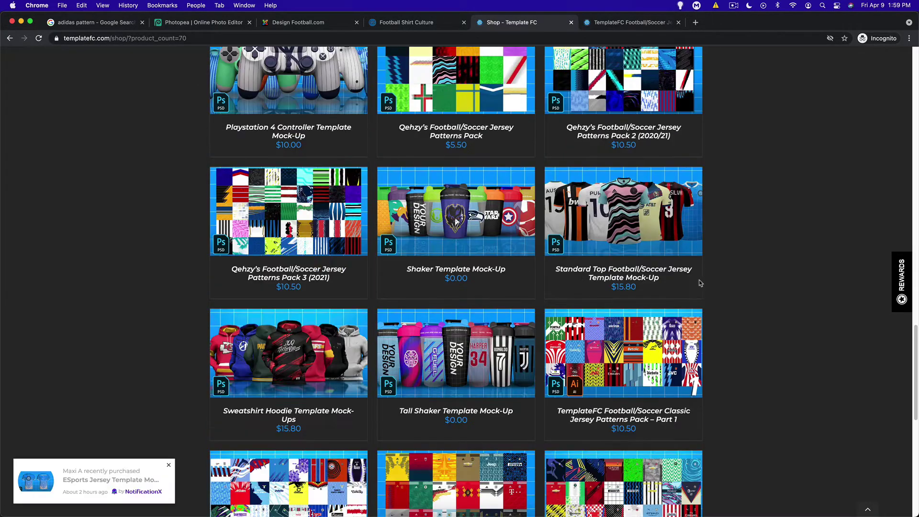
scroll(701, 283, "down", 4)
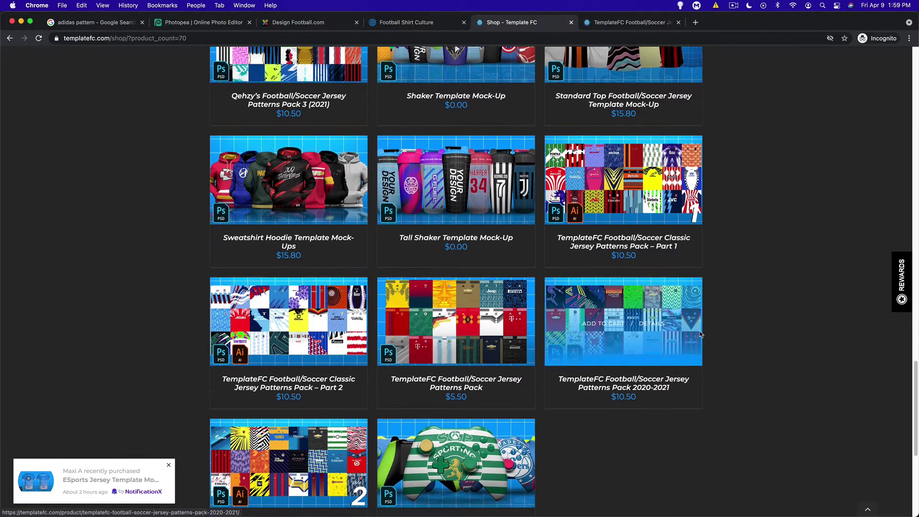
scroll(563, 321, "down", 3)
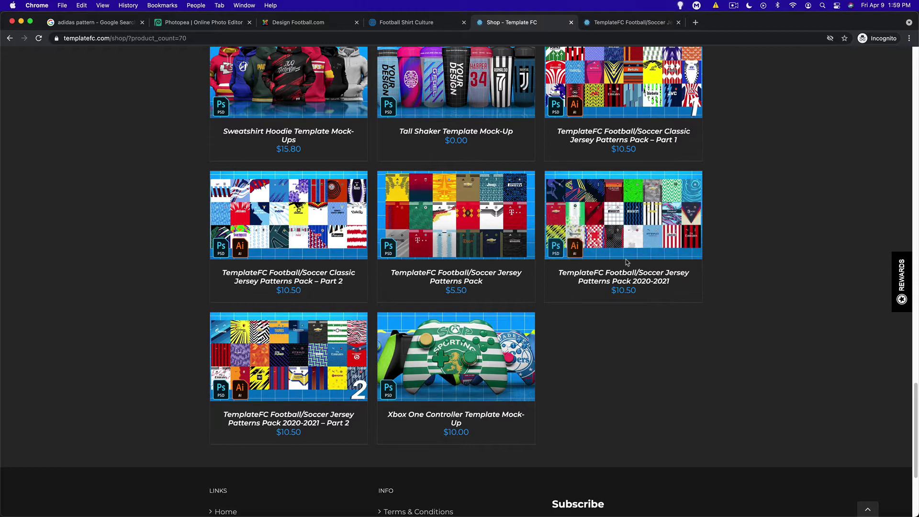
scroll(734, 282, "down", 1)
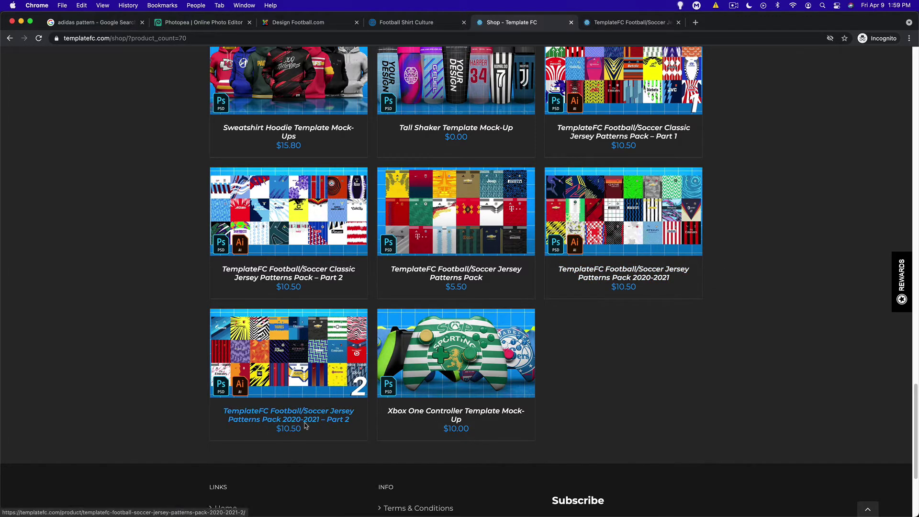
Step: Read the description and included kit list of the TemplateFC Football/Soccer Jersey Patterns Pack 2020-2021 – Part 2
key("ctrl+Tab")
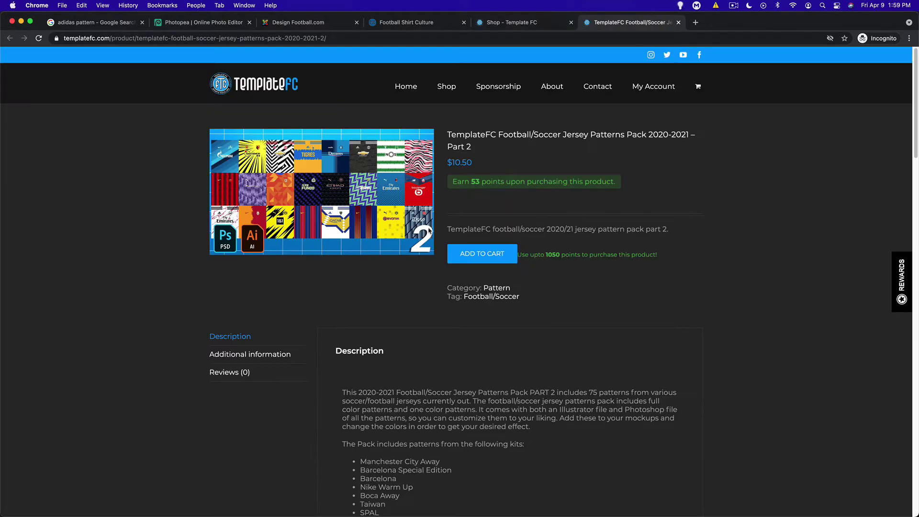
scroll(380, 230, "down", 10)
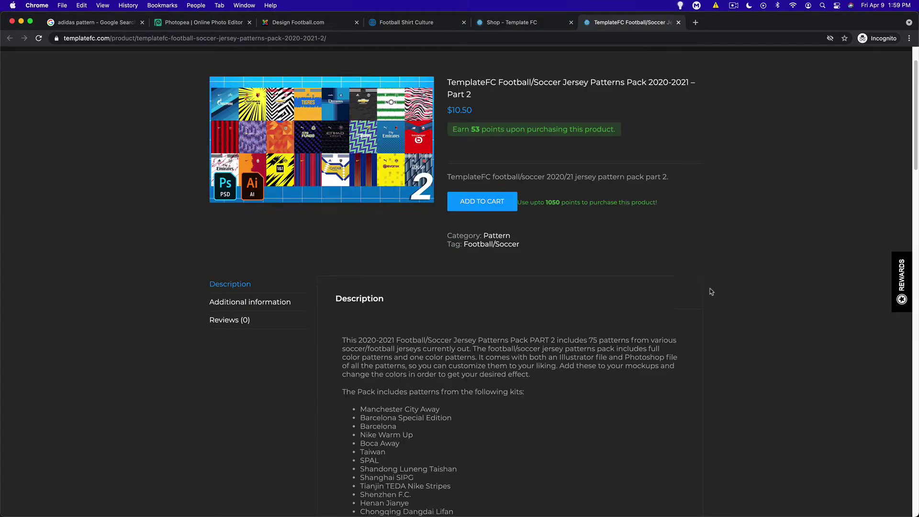
scroll(379, 230, "down", 4)
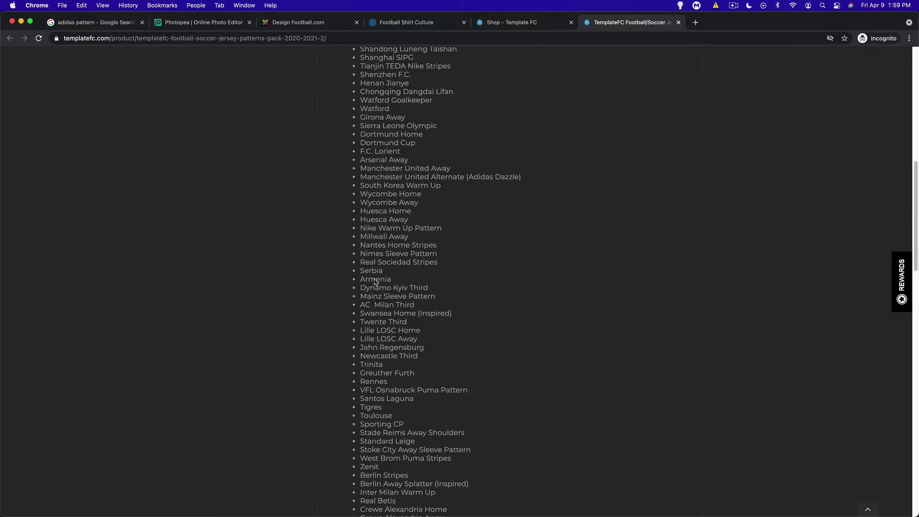
Step: Switch to Finder, widen its window, and inspect the contents of the 2020-21 Patterns Part 2 folder, including Jerseys
key("super+Tab")
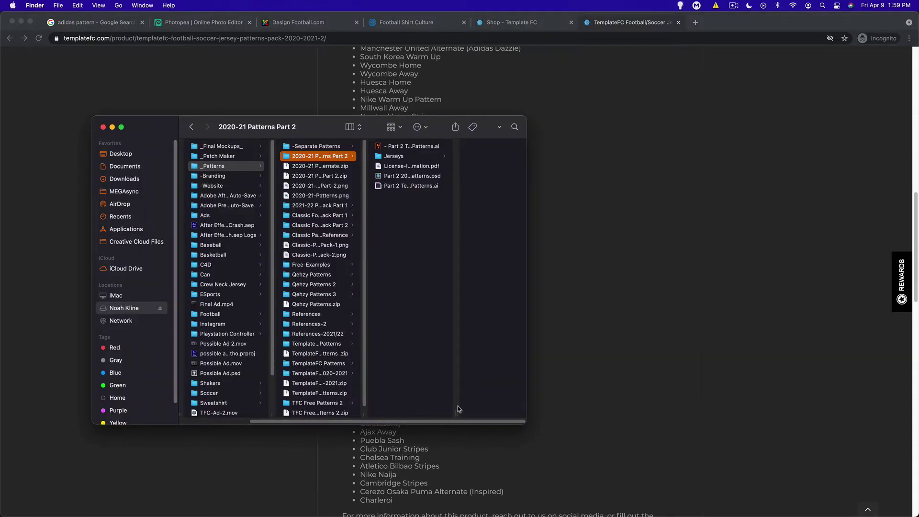
left_click_drag(455, 416, 548, 416)
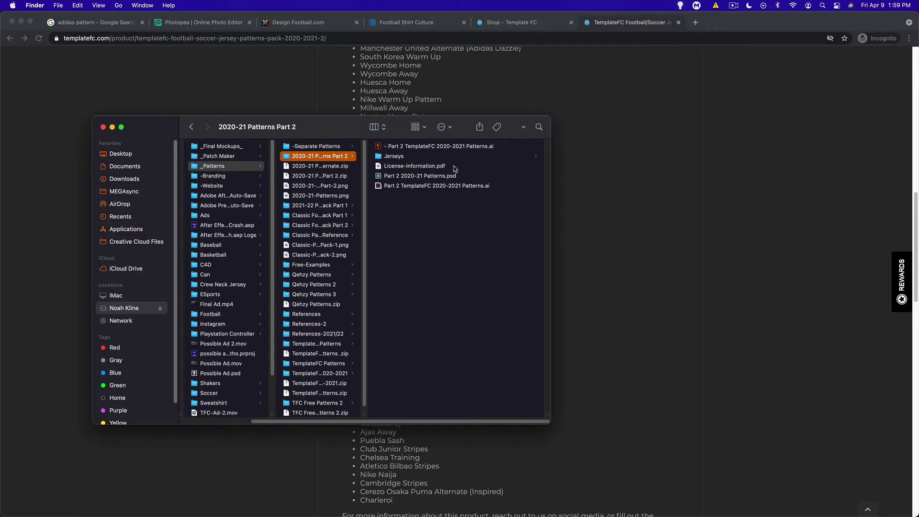
left_click(419, 147)
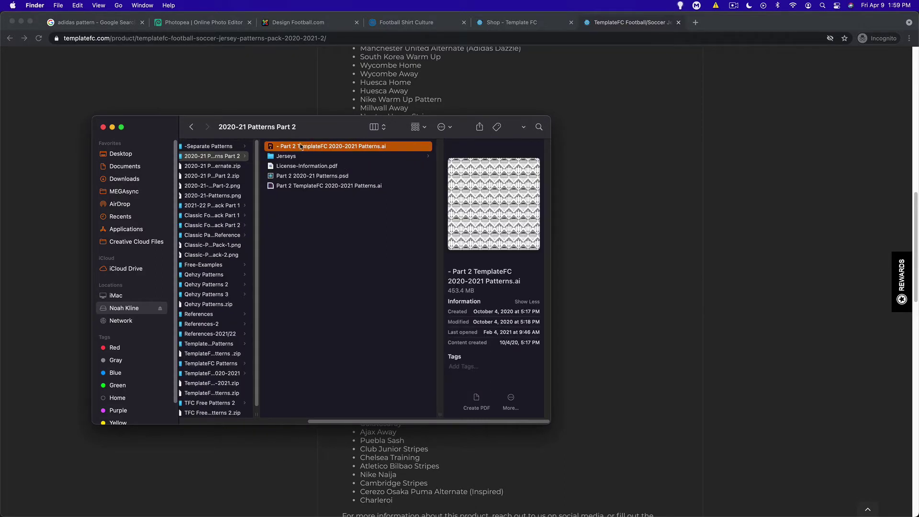
left_click(295, 155)
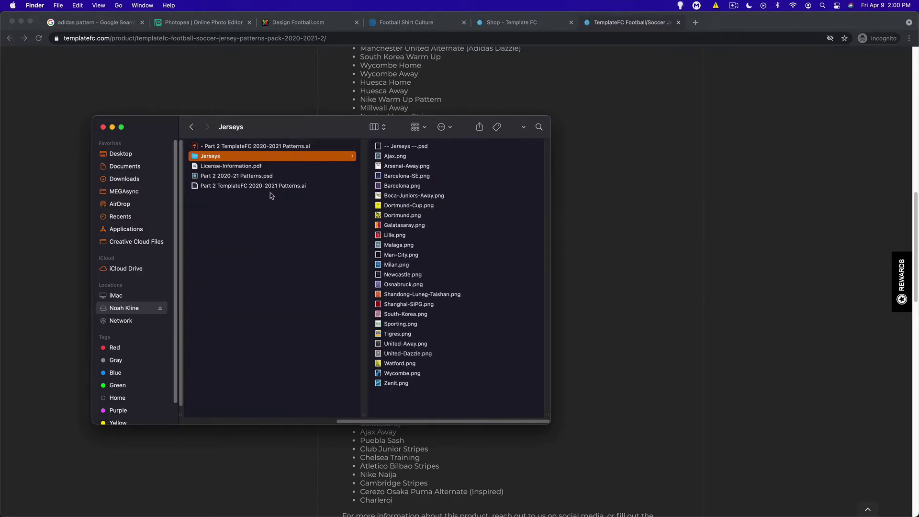
left_click(247, 187, "shift")
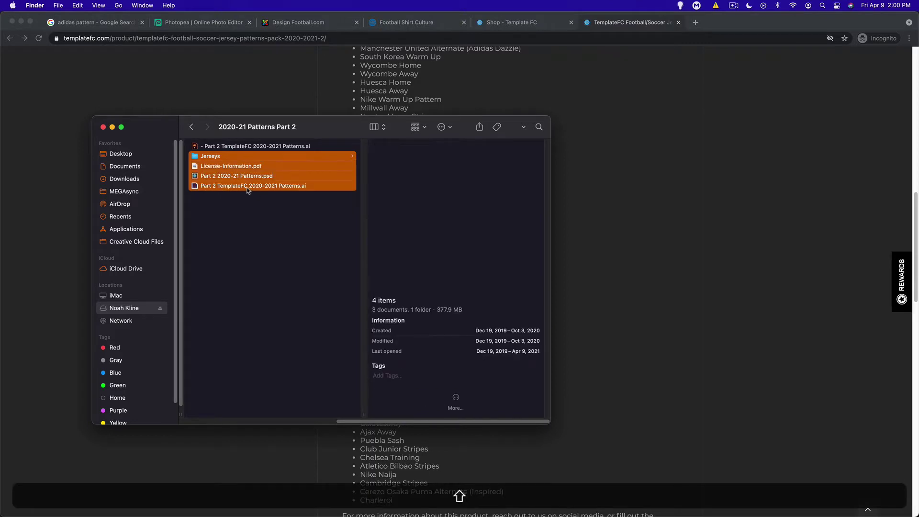
left_click(251, 226)
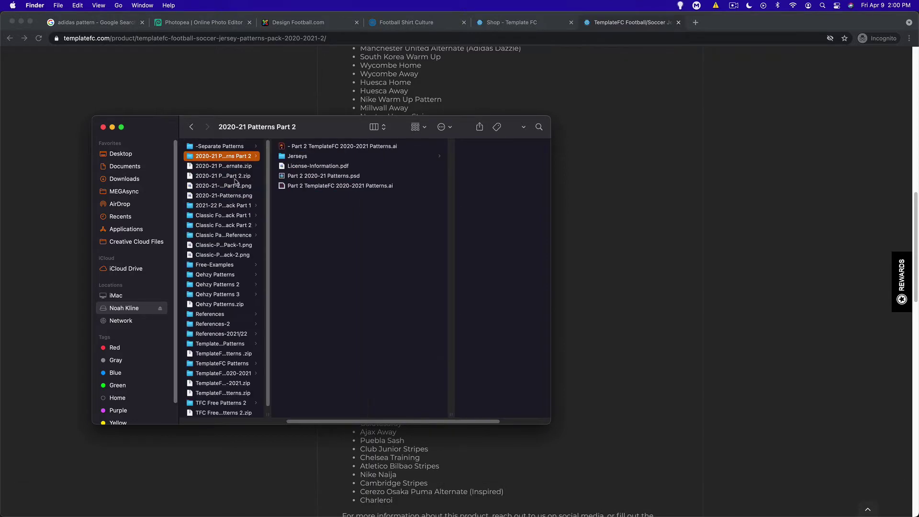
Step: Compare the previews of the pack's Photoshop and Illustrator pattern files, leaving Part 2 2020-21 Patterns.psd selected
left_click(308, 177)
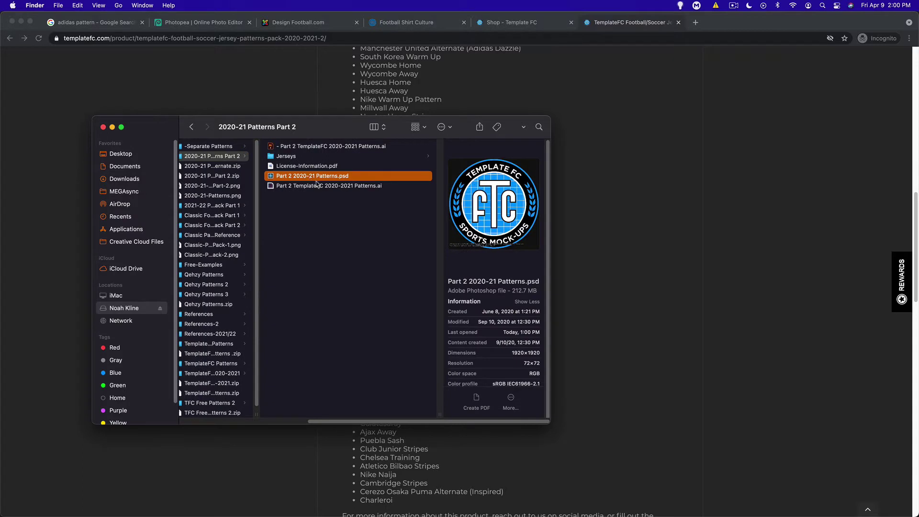
left_click(314, 187)
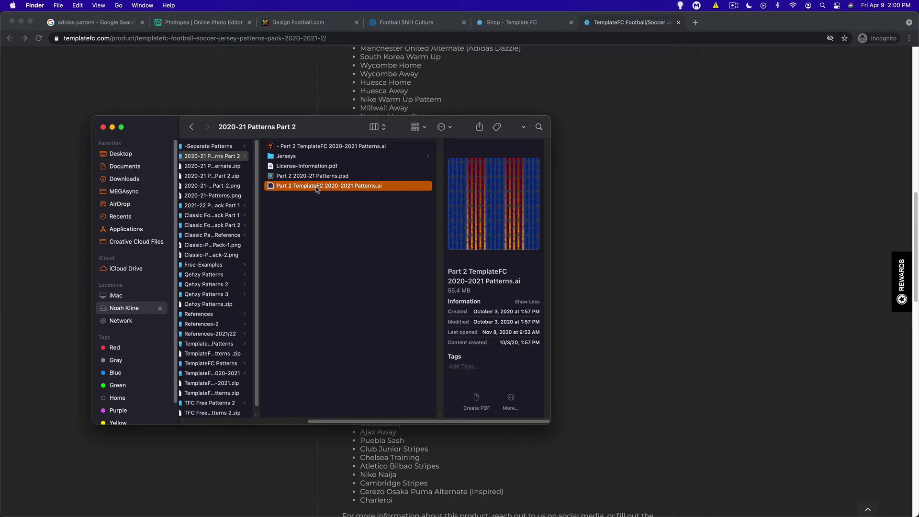
left_click(373, 176)
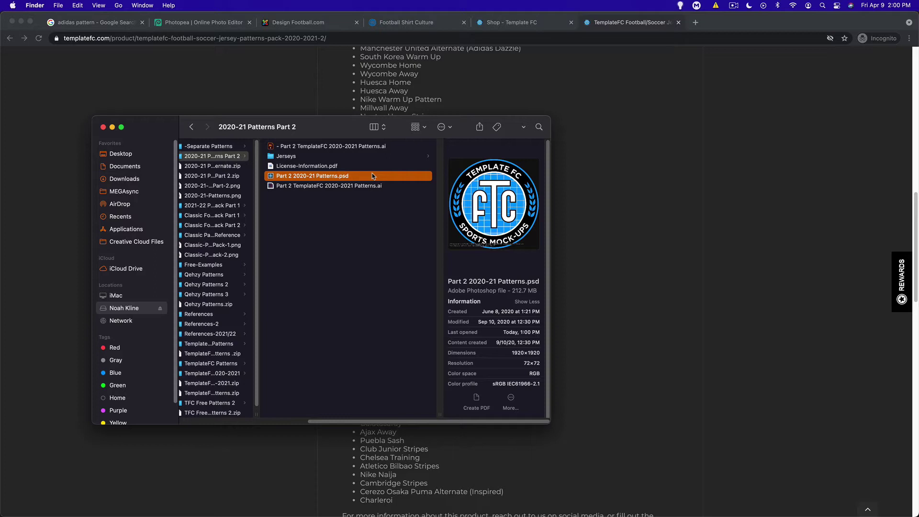
Step: Look through the jersey previews in the Jerseys folder, including Ajax, Barcelona, Boca-Juniors-Away, Dortmund-Cup, the layered -- Jerseys --.psd and South-Korea
left_click(302, 157)
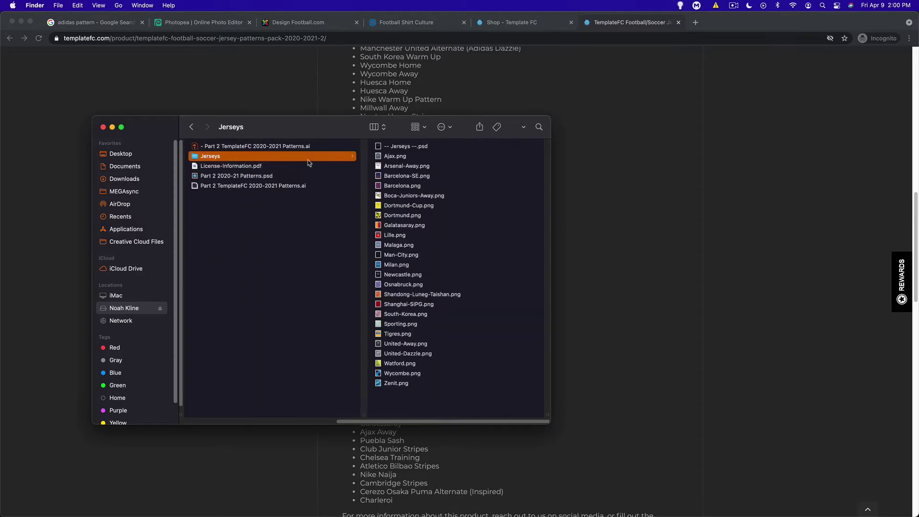
left_click(406, 156)
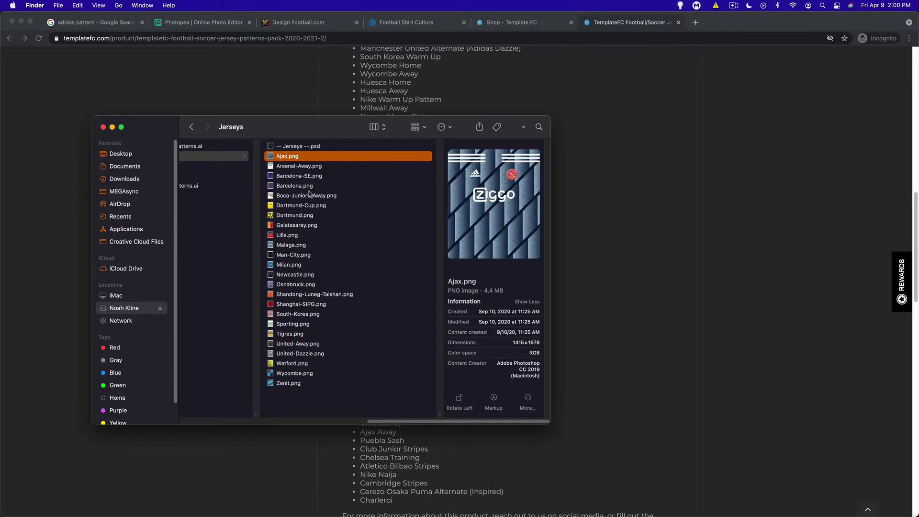
key("Down")
key("Down")
key("Down")
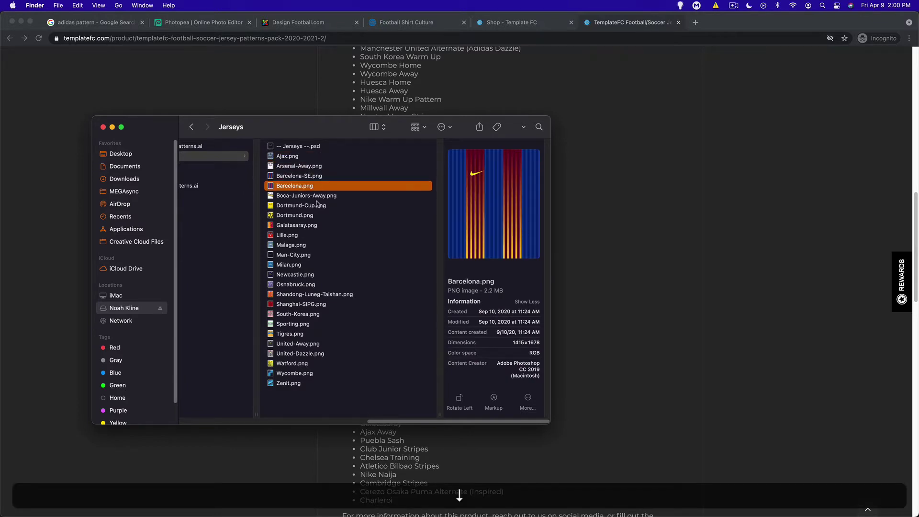
key("Down")
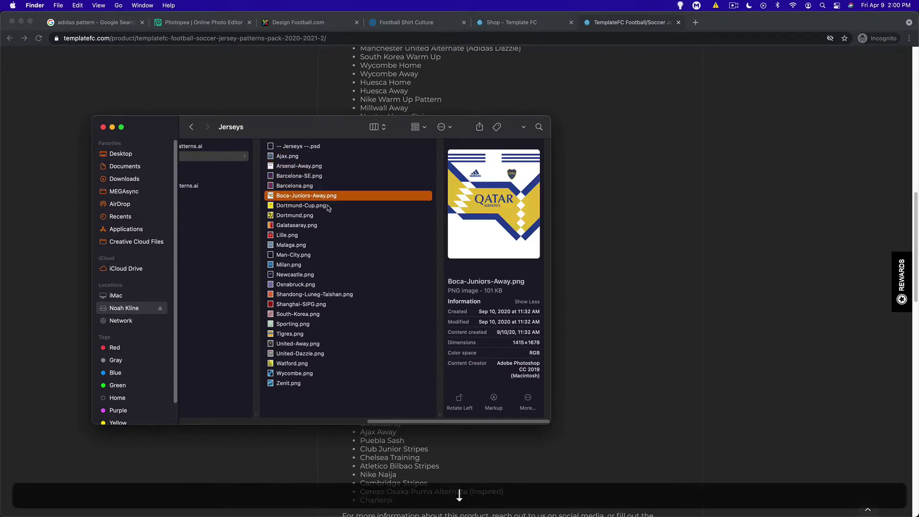
key("Down")
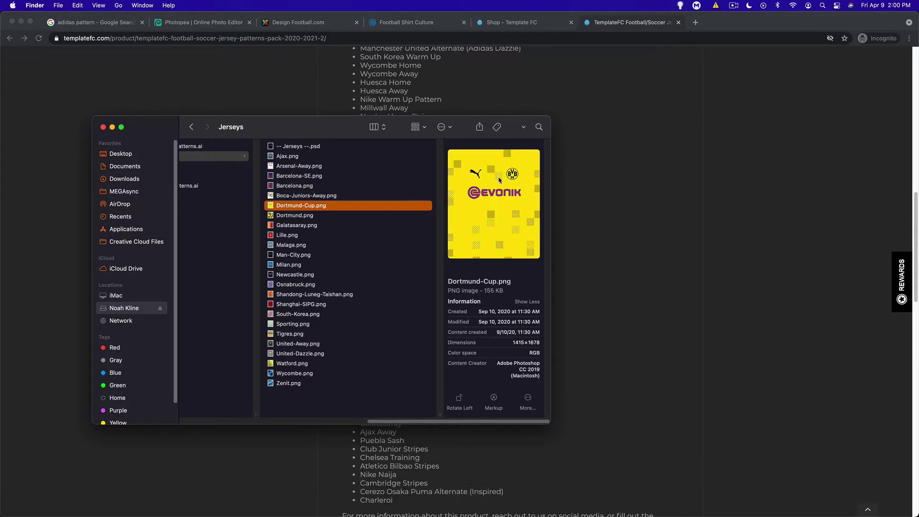
left_click(315, 148)
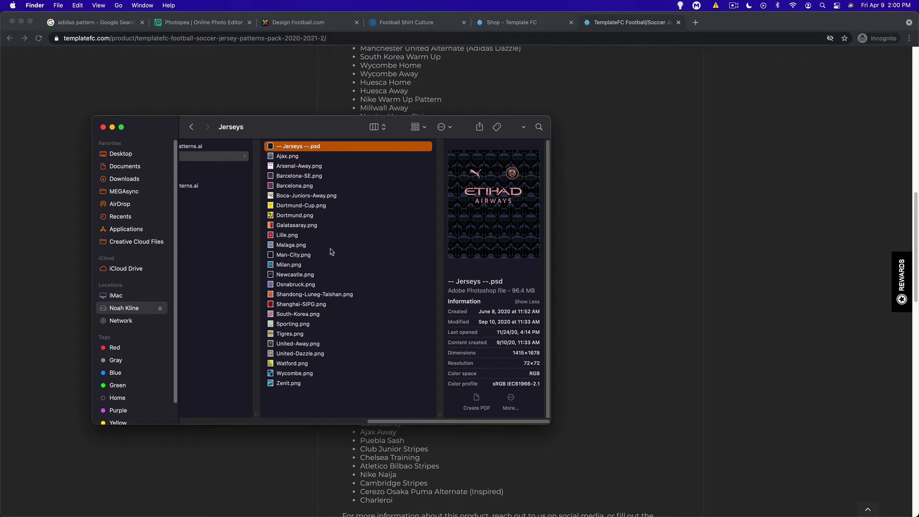
left_click(329, 316)
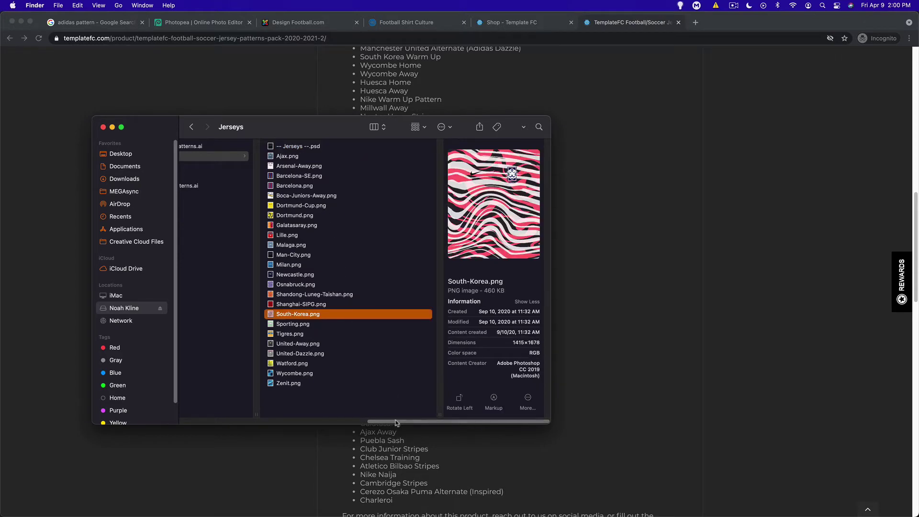
Step: Compare the preview of Part 2 2020-21 Patterns.psd with South-Korea.png in the Jerseys folder, leaving the PSD selected
scroll(401, 407, "left", 5)
left_click(232, 176)
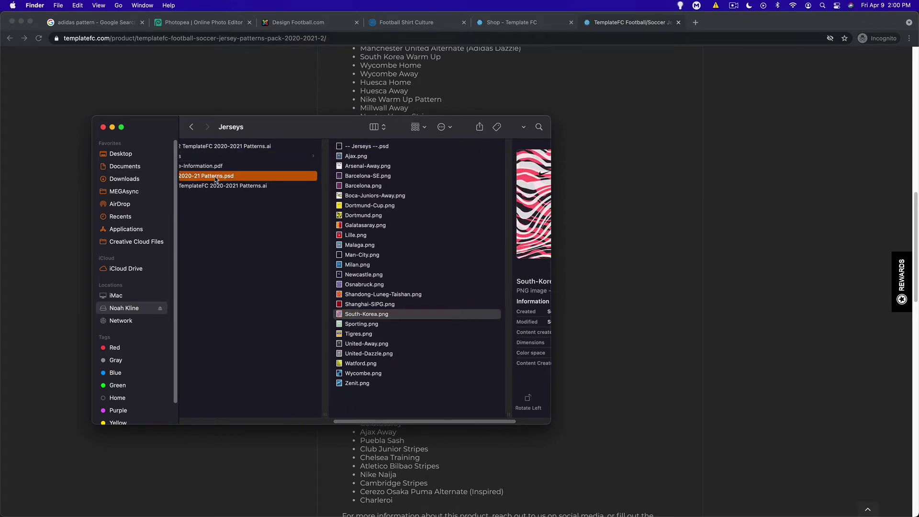
scroll(387, 419, "left", 4)
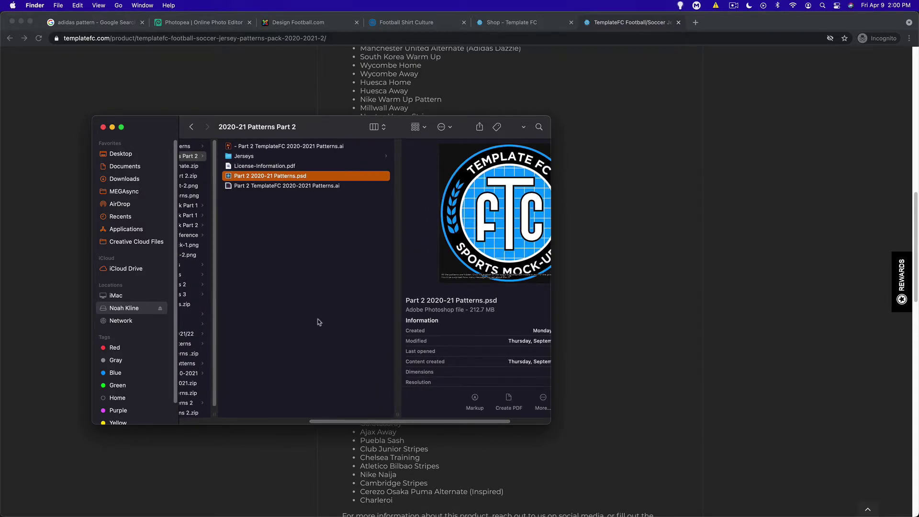
left_click(288, 157)
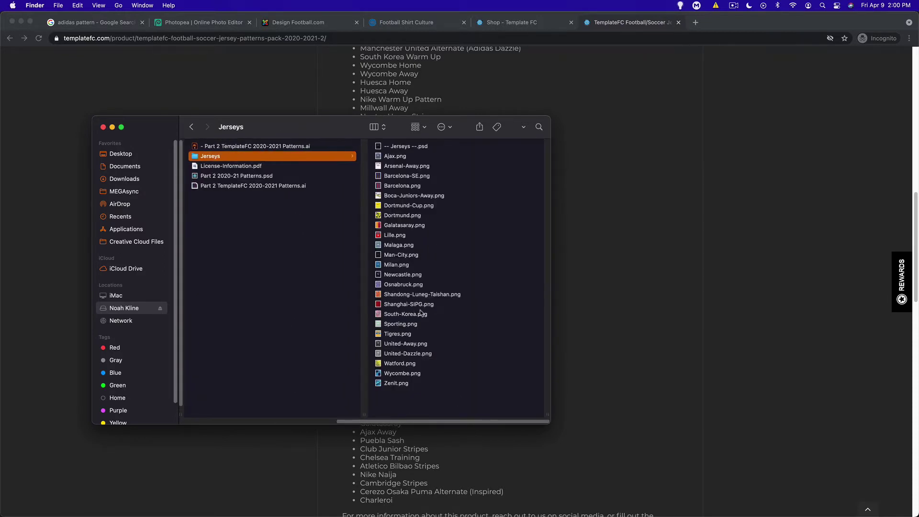
left_click(411, 314)
left_click(214, 165)
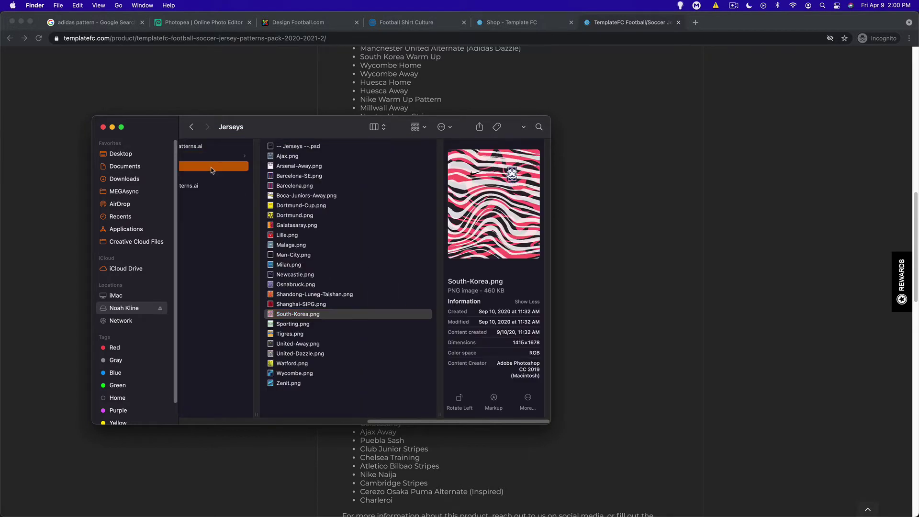
left_click(215, 176)
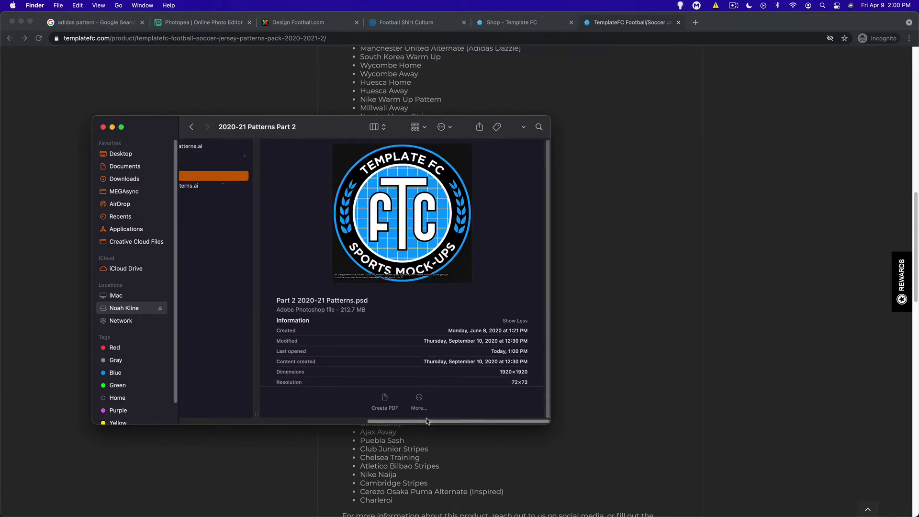
scroll(267, 189, "left", 5)
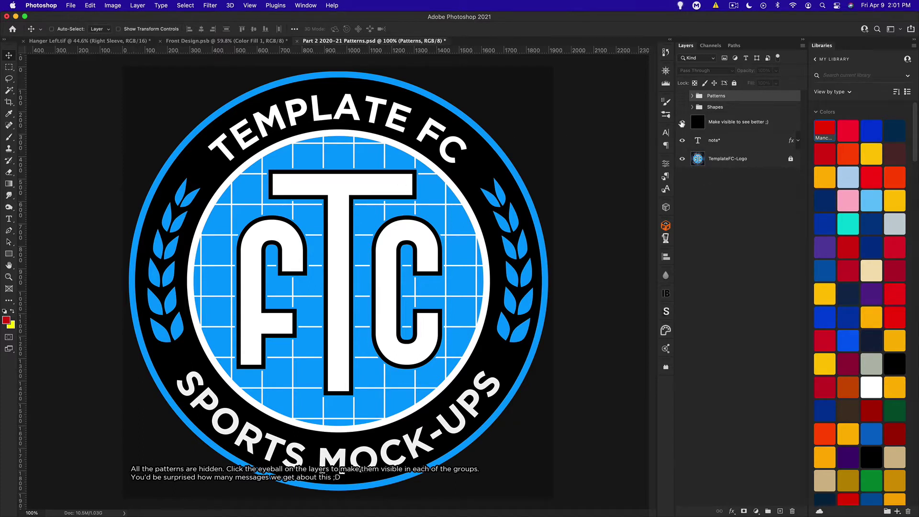
Step: In Photoshop, show the black backdrop layer of Part 2 2020-21 Patterns.psd and recolour the Charleroi Home shape in the Shapes group red
left_click(682, 123)
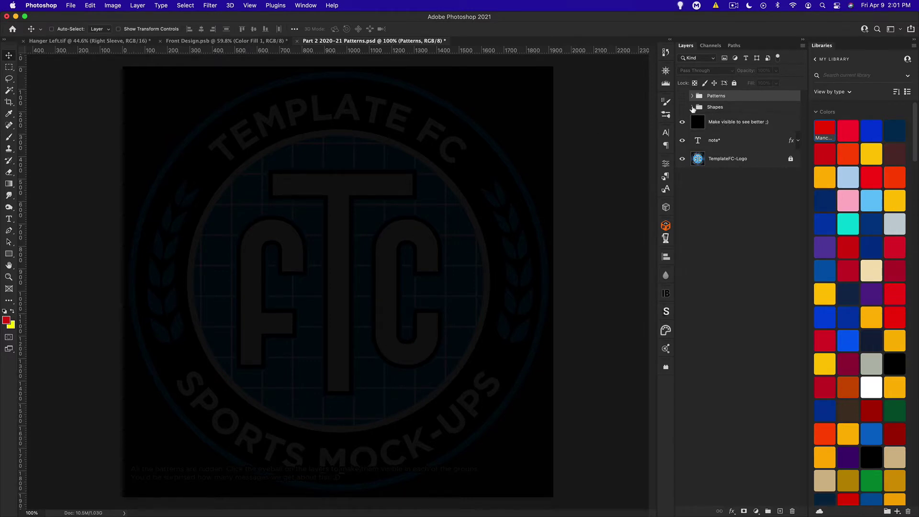
left_click(692, 107)
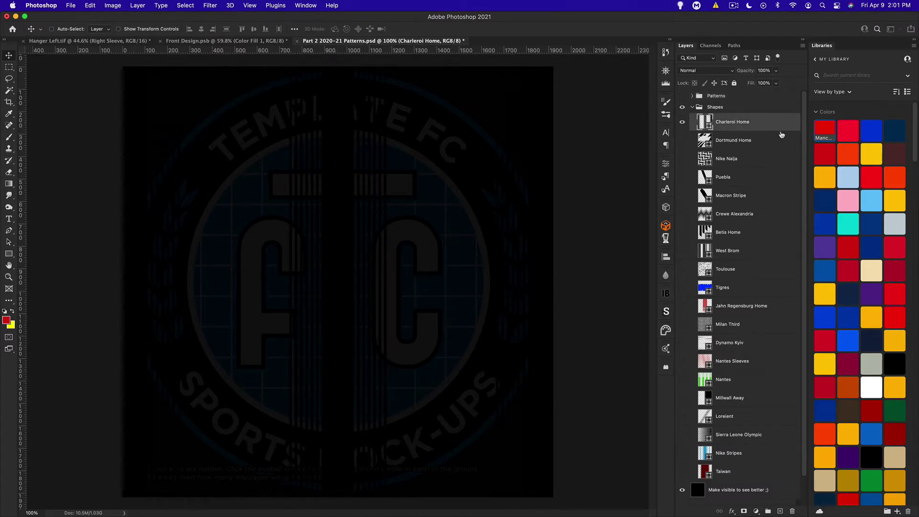
left_click_drag(782, 135, 780, 126)
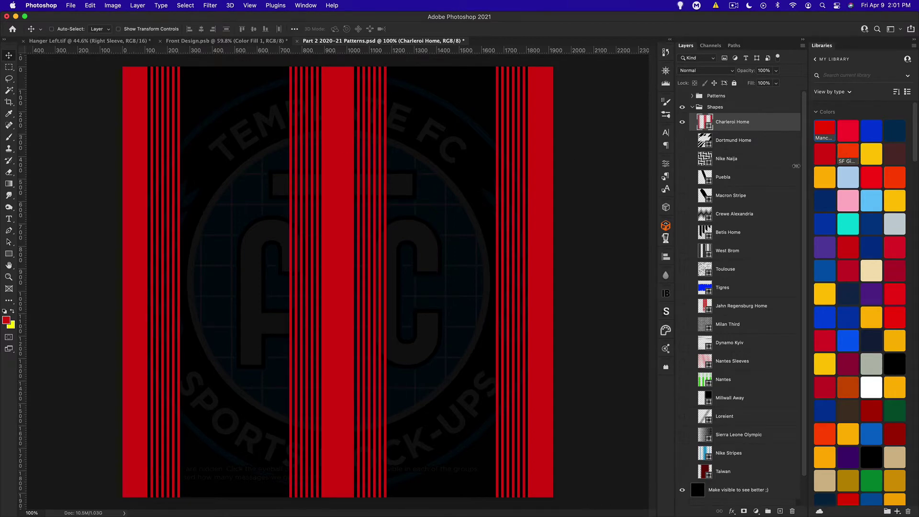
Step: Collapse and hide the Shapes group, and make the Patterns group visible and expanded
left_click(692, 107)
left_click(682, 107)
left_click(682, 96)
left_click(692, 96)
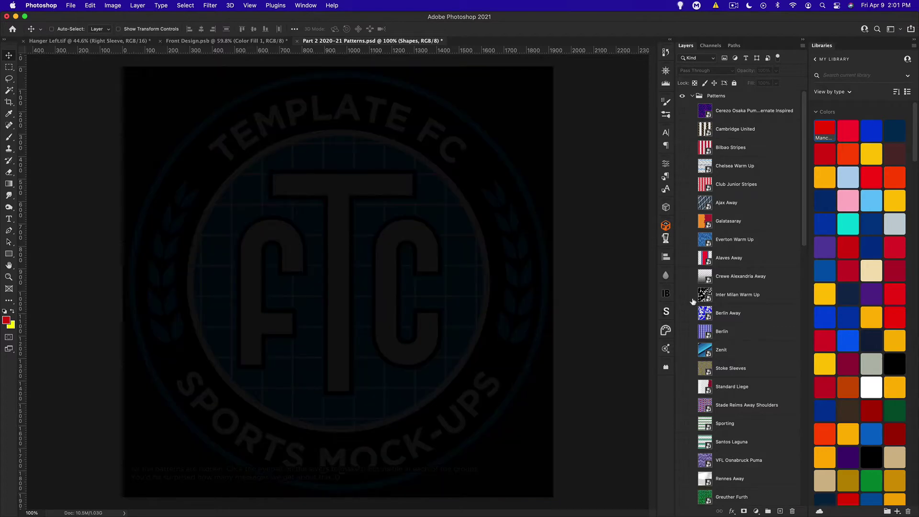
Step: Preview the VFL Osnabruck Puma, Newcastle Third and Mainz Sleeve patterns one at a time, hiding each again
scroll(705, 316, "down", 8)
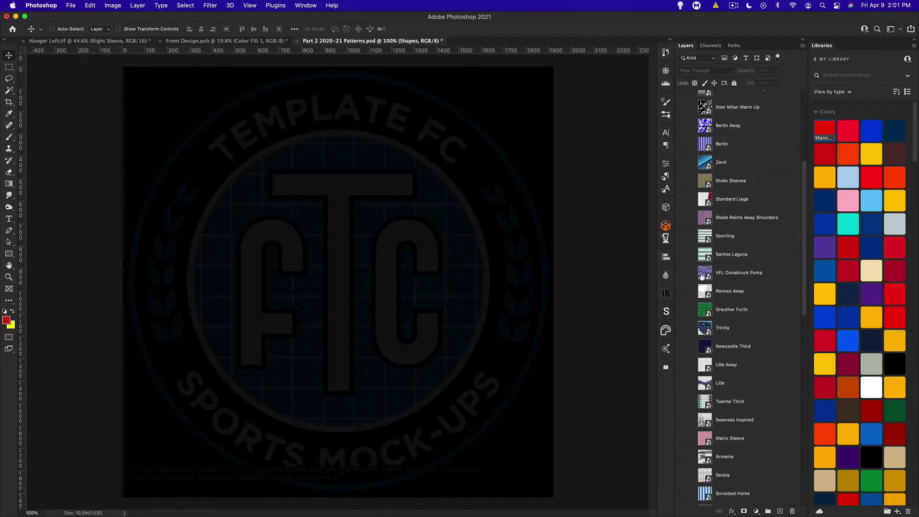
left_click(683, 272)
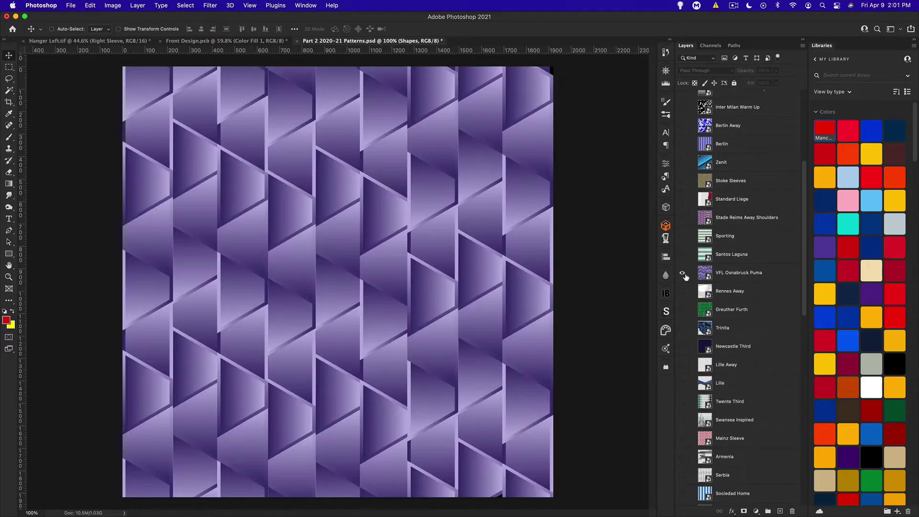
left_click(682, 274)
scroll(705, 284, "down", 5)
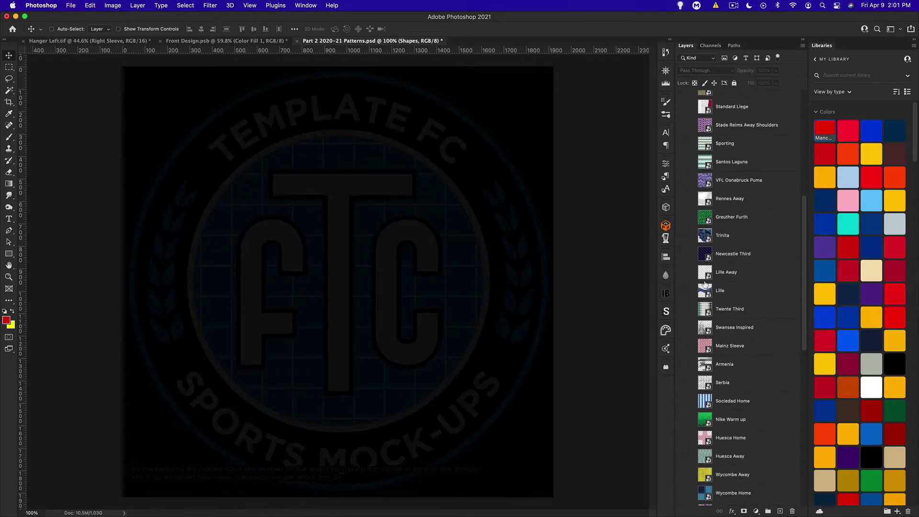
left_click(683, 254)
left_click(683, 254)
scroll(718, 322, "down", 3)
scroll(718, 322, "down", 1)
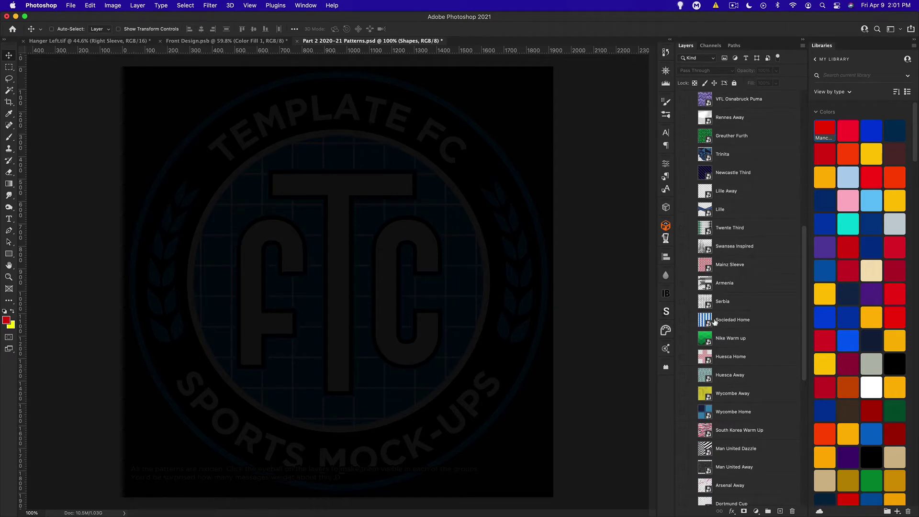
left_click(682, 264)
left_click(683, 265)
scroll(722, 315, "down", 6)
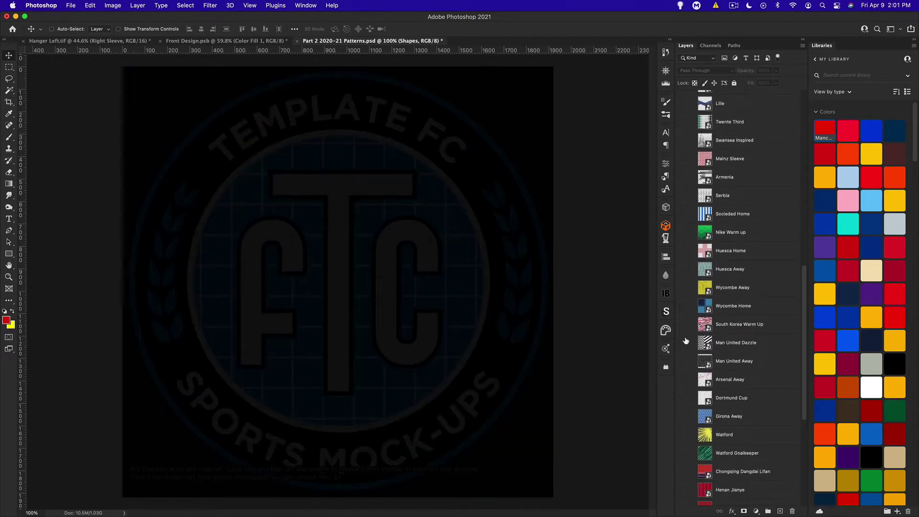
Step: Show the Man United Dazzle pattern, invert its colours to white, and hide it again
left_click(683, 342)
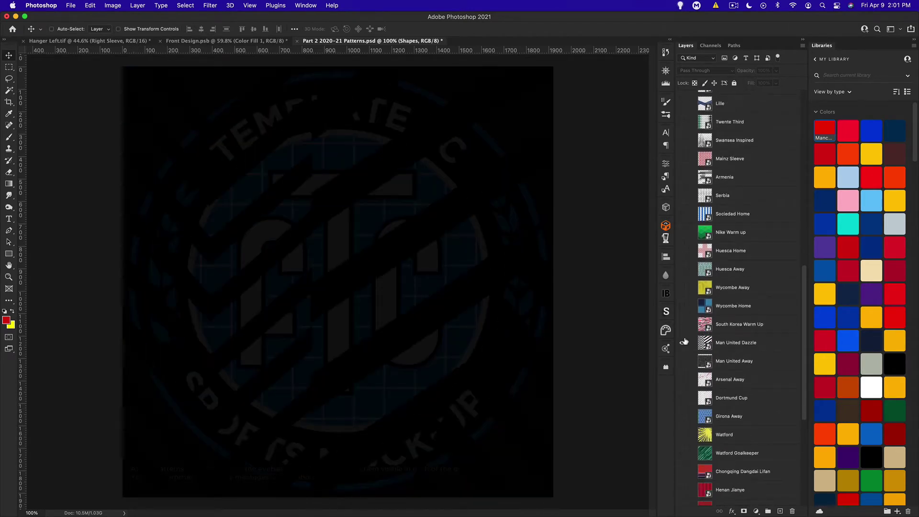
left_click(733, 348)
key("super+i")
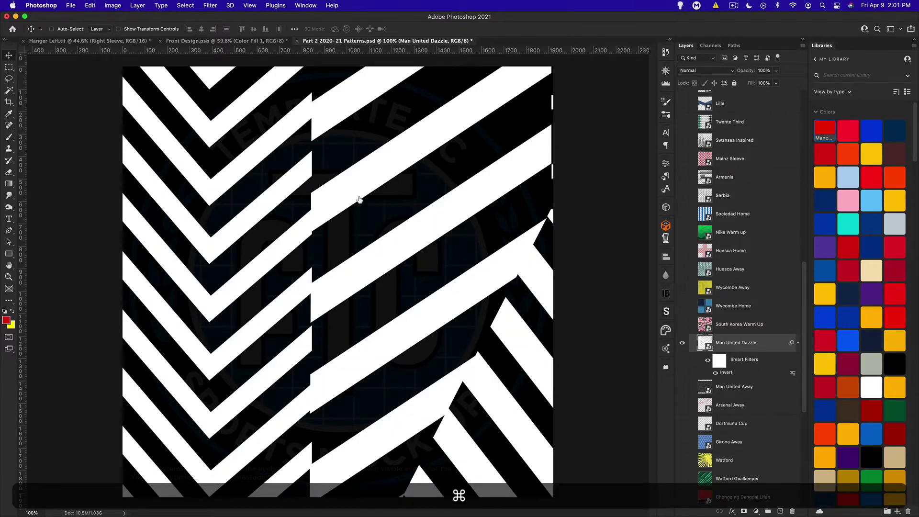
scroll(761, 275, "up", 3)
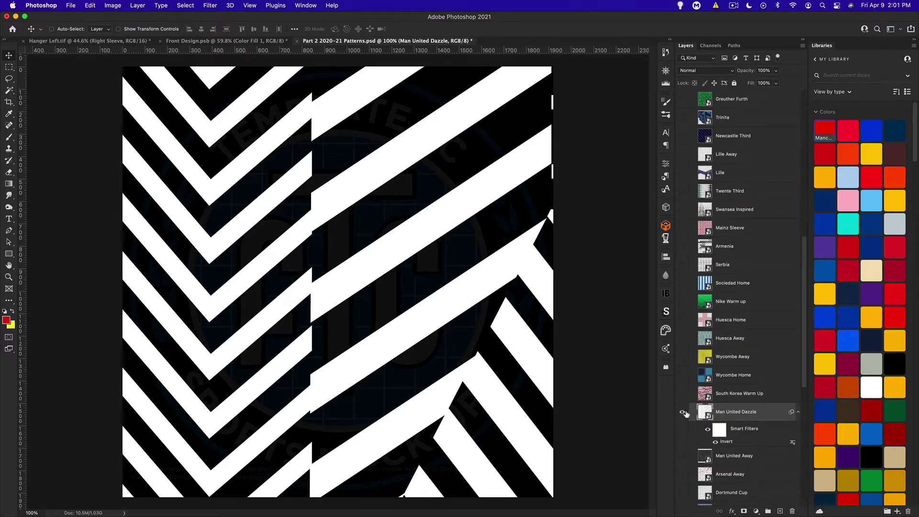
left_click(683, 412)
Step: Show the Ajax Away pattern and copy it into Front Design.psb, placed over the shirt directly above Color Fill 1
scroll(749, 280, "up", 15)
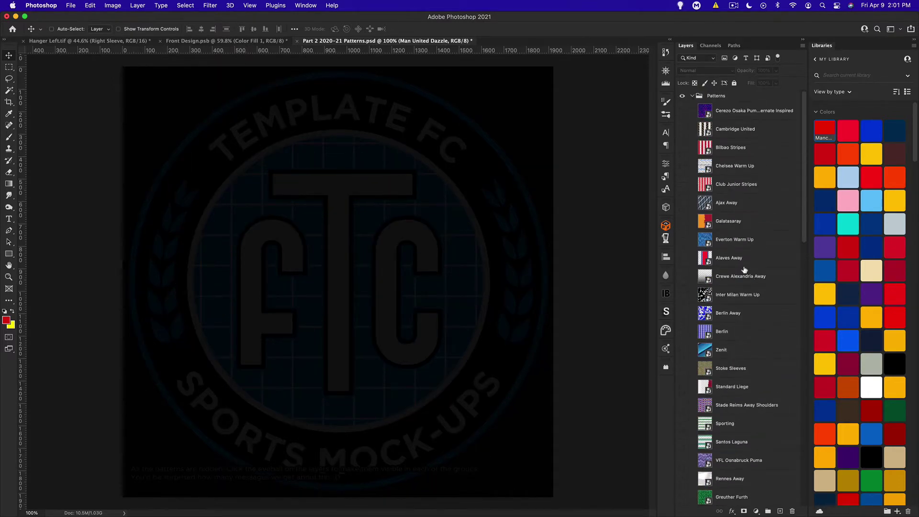
left_click(682, 203)
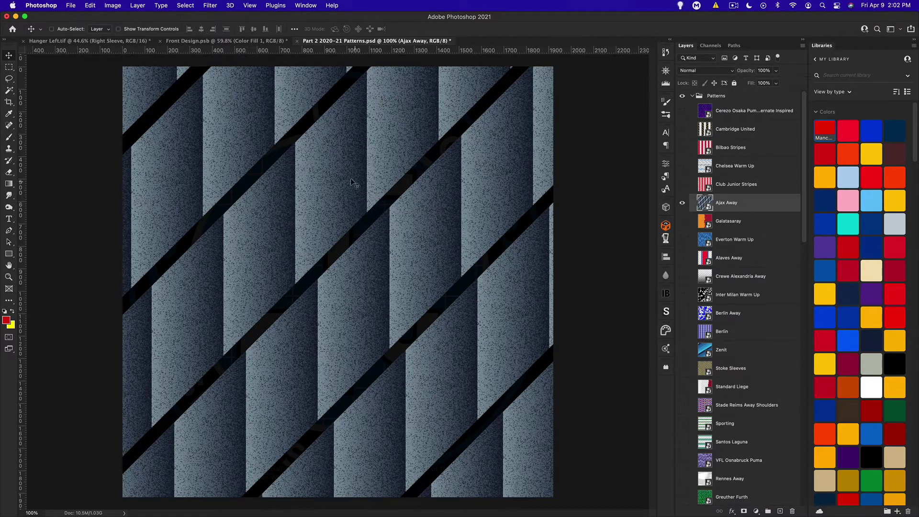
left_click_drag(319, 217, 196, 42)
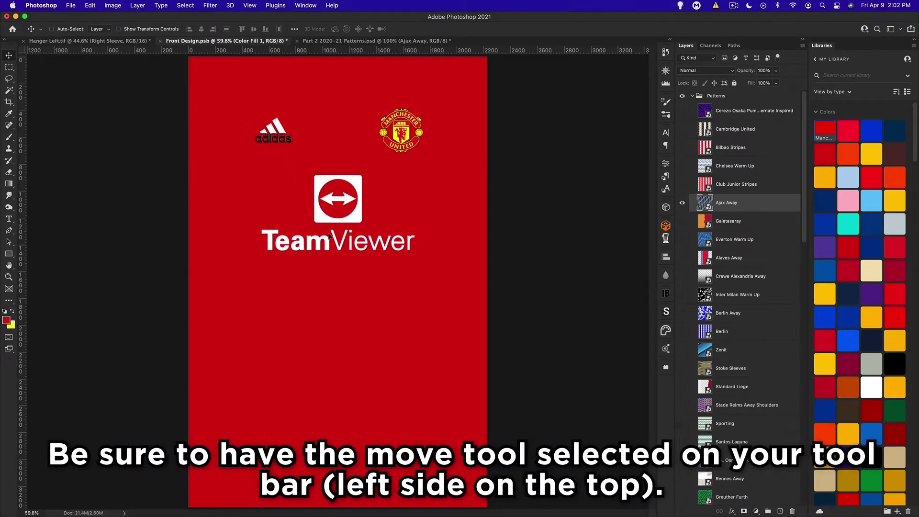
left_click_drag(353, 248, 357, 250)
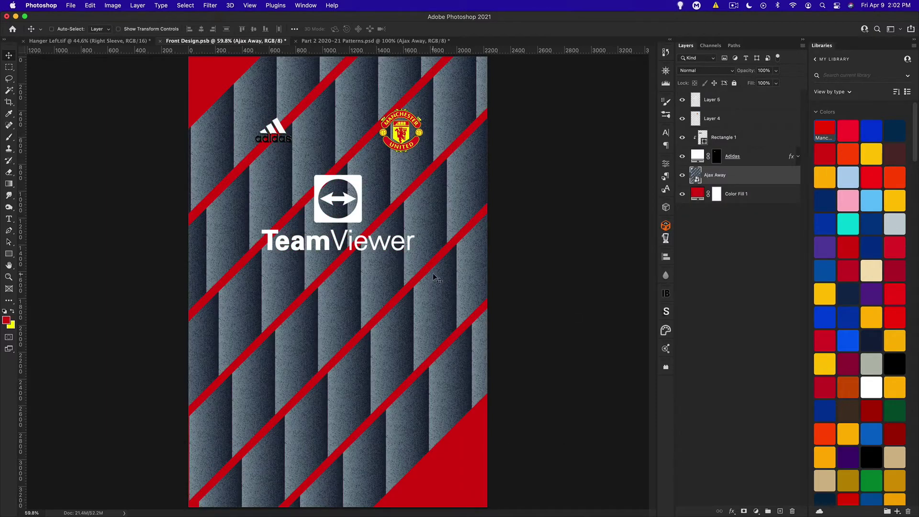
Step: Scale the Ajax Away pattern up proportionally from its center to about 107% so it covers more of the shirt front
key("super")
key("super+minus")
key("super+minus")
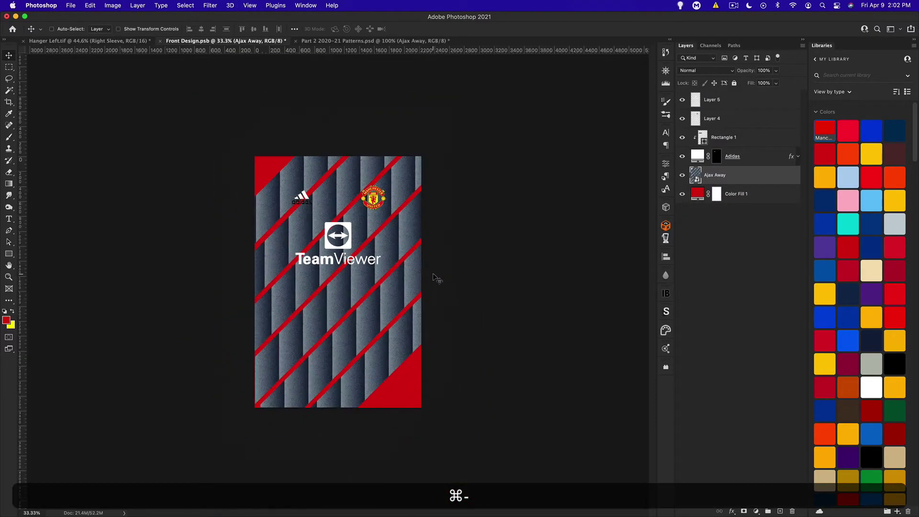
key("super+minus")
key("super+minus")
key("super+t")
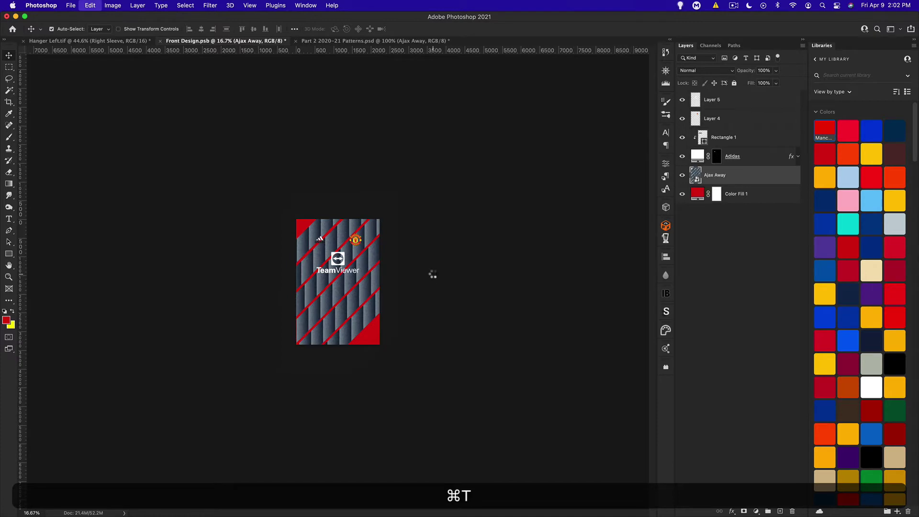
key("super")
key("alt")
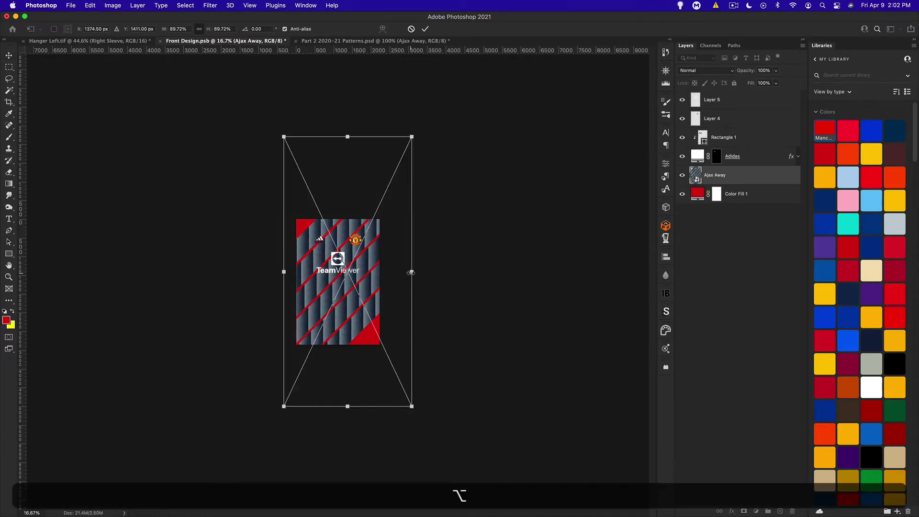
left_click_drag(418, 275, 423, 274)
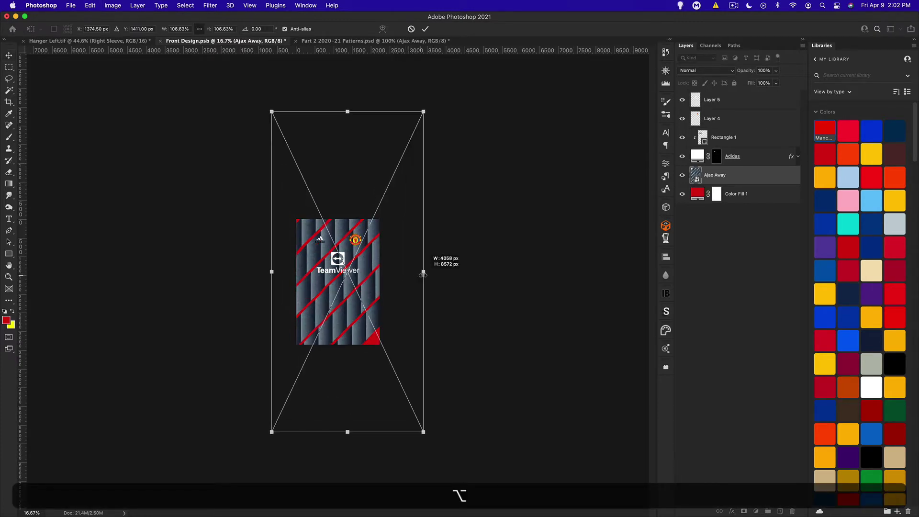
key("alt+Return")
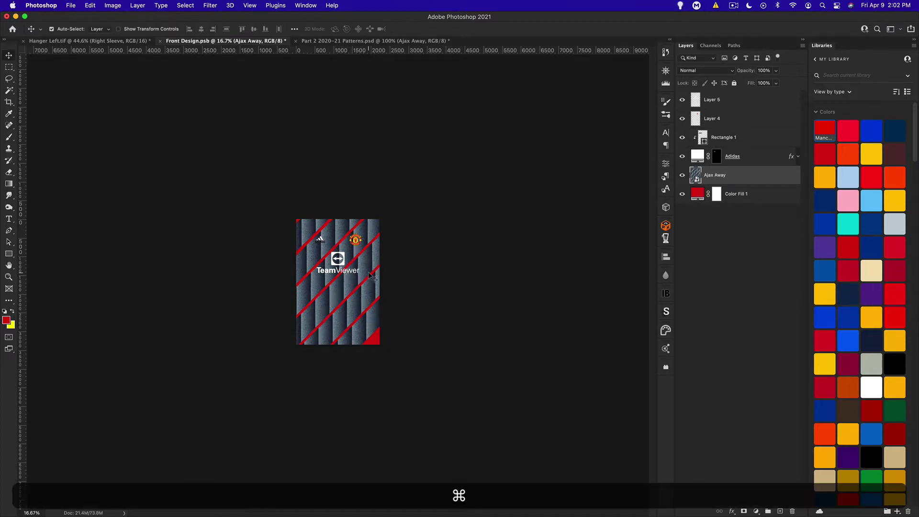
key("super+equal")
key("super+equal")
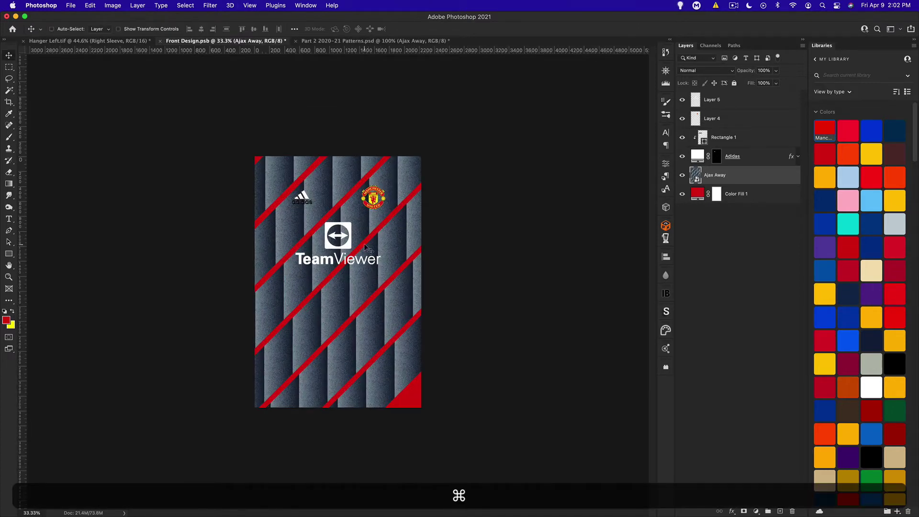
Step: Nudge the Ajax Away pattern slightly and save Front Design.psb to update the shirt in Hanger Left.tif
left_click_drag(364, 243, 362, 247)
key("Up")
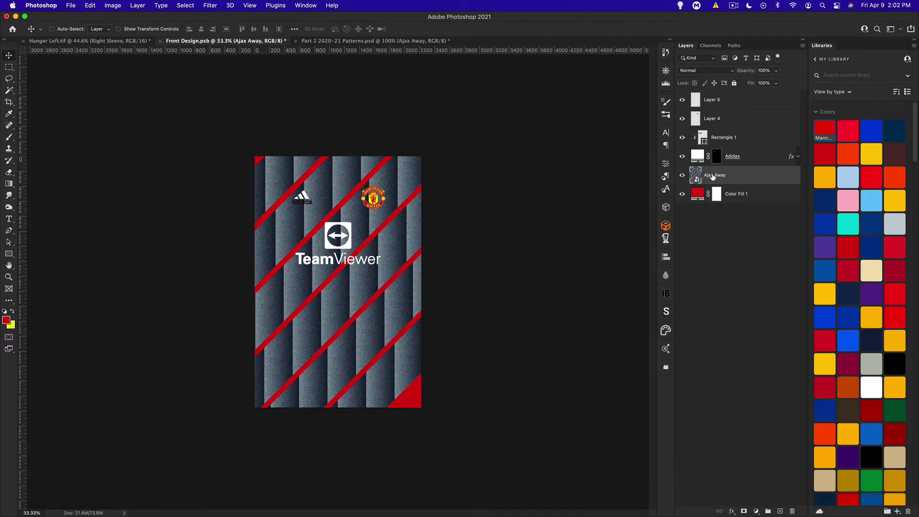
key("super+s")
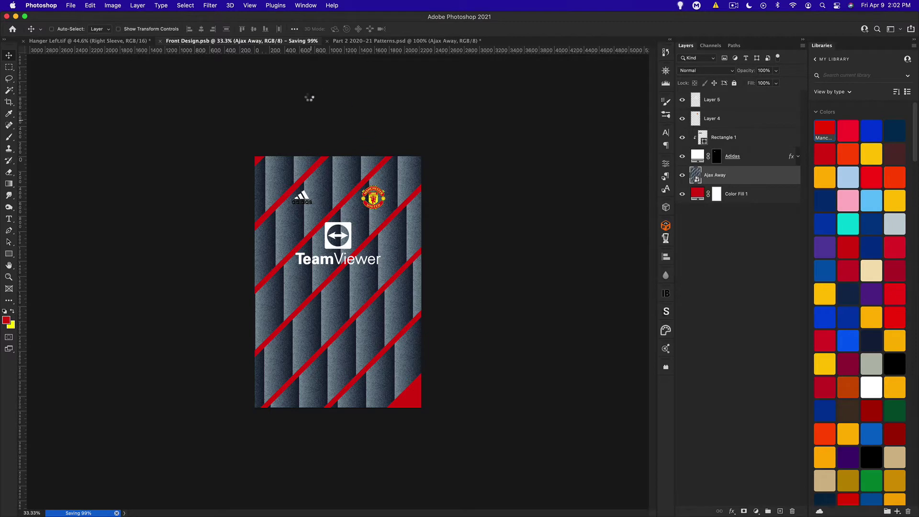
left_click(70, 41)
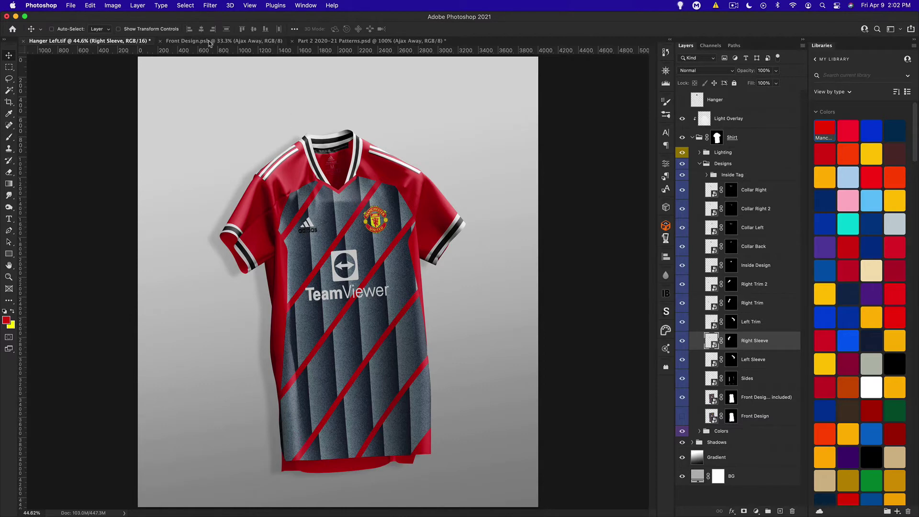
Step: Open the contents of the Ajax Away smart object from Front Design.psb in Illustrator, with the whole pattern in view
left_click(209, 41)
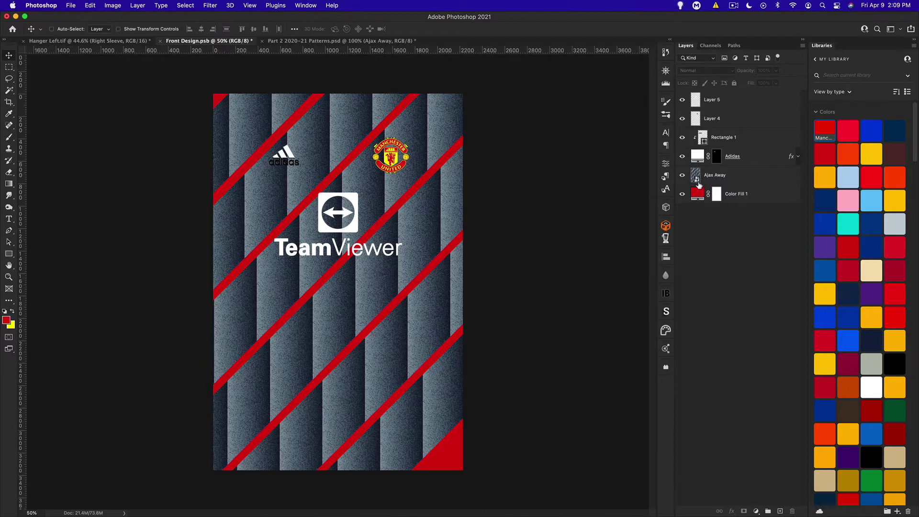
left_click(87, 41)
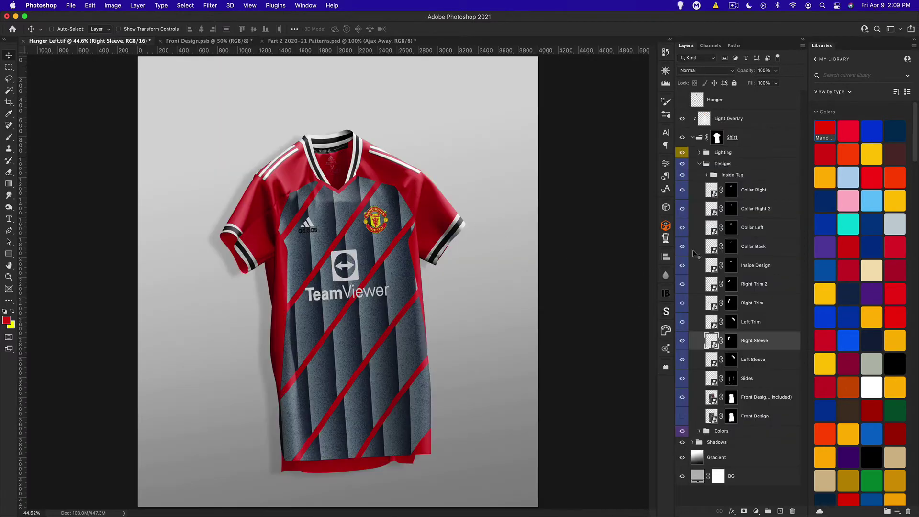
left_click(206, 41)
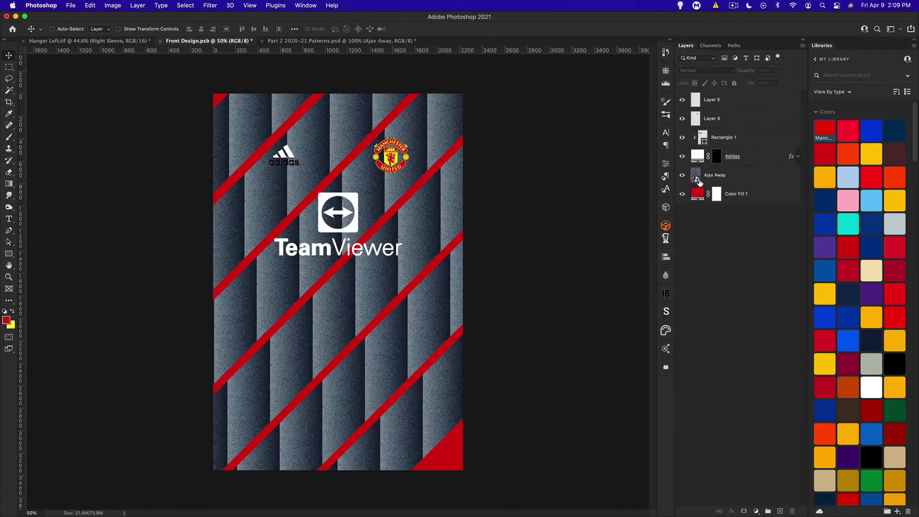
double_click(696, 178)
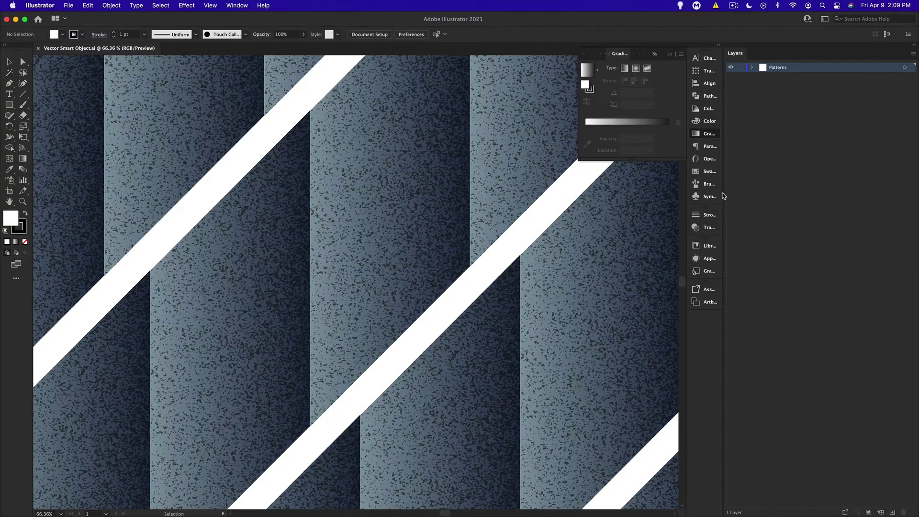
key("super+minus")
key("super+minus")
key("super+minus")
key("super+minus")
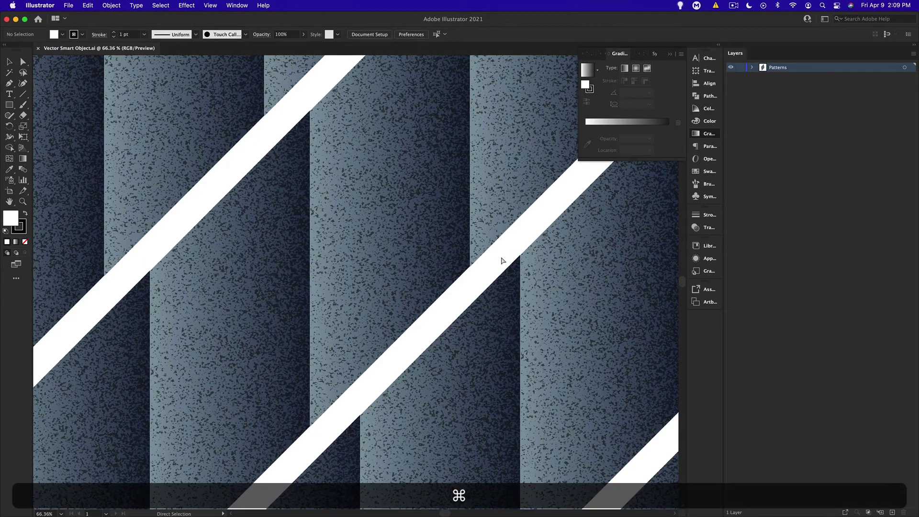
key("super+minus")
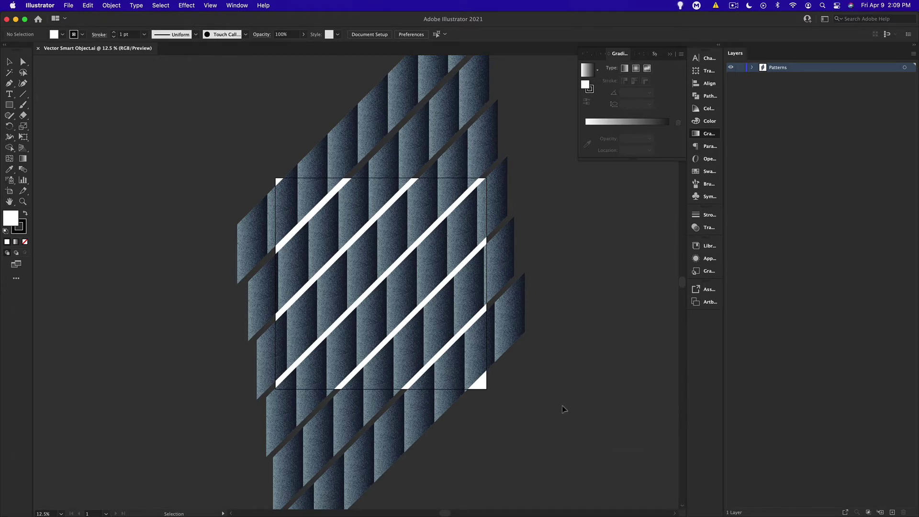
Step: Select the whole pattern artwork and ungroup it three times into separate stripe pieces
left_click_drag(220, 128, 263, 158)
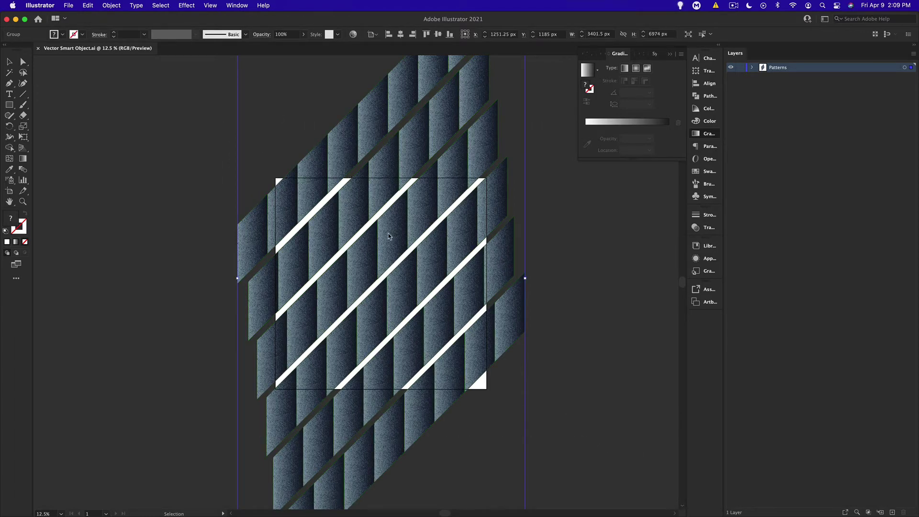
right_click(382, 219)
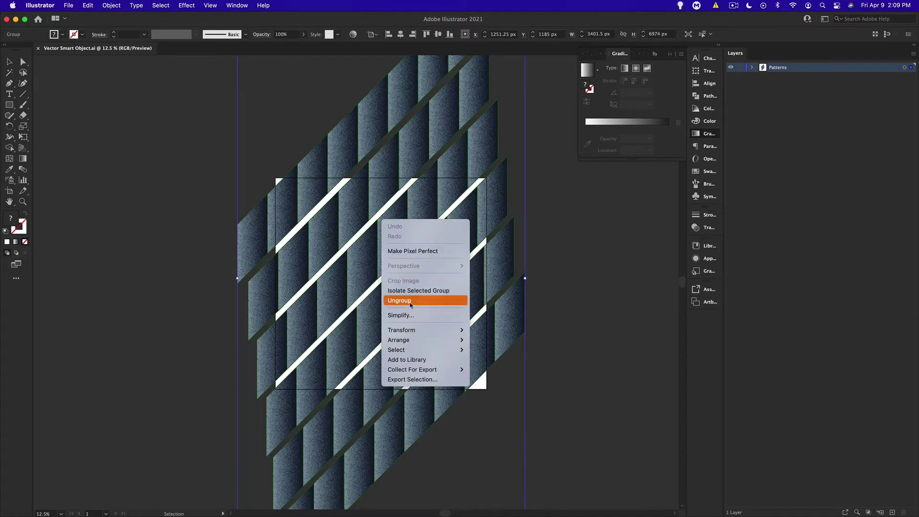
left_click(410, 300)
right_click(427, 260)
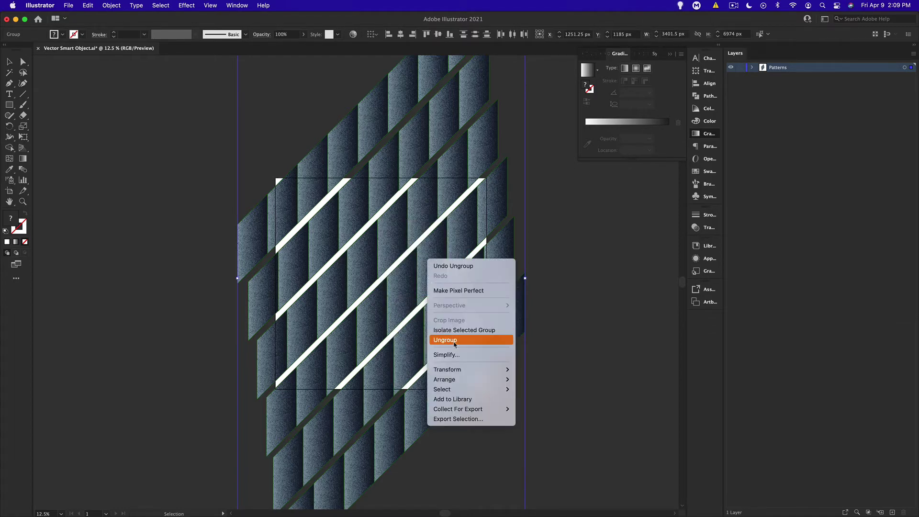
left_click(455, 341)
right_click(493, 219)
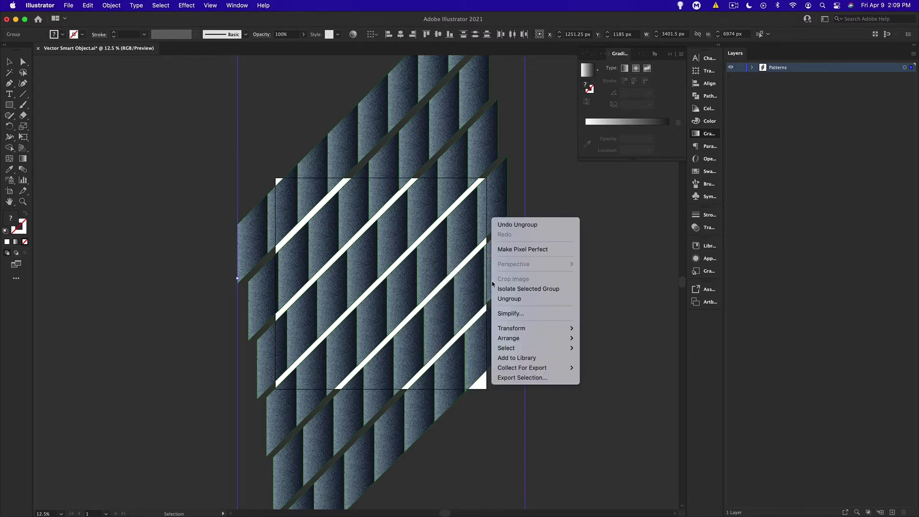
left_click(508, 298)
Step: Try moving the leftmost stripe piece away from the pattern, and undo the move
left_click(255, 243)
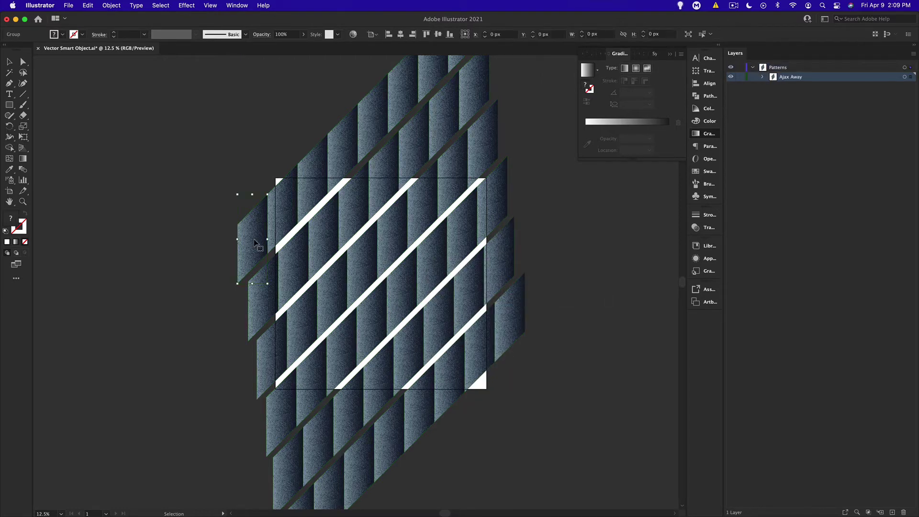
left_click_drag(255, 242, 123, 171)
key("super+z")
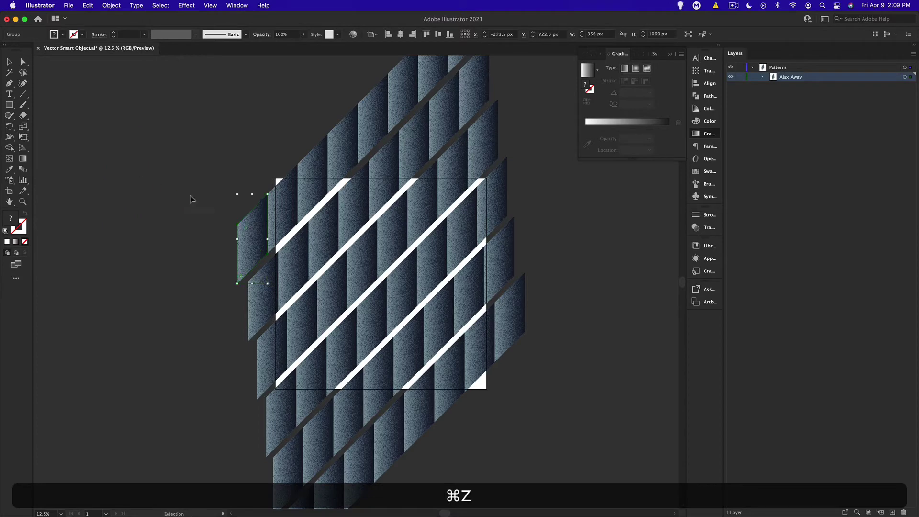
left_click(209, 237)
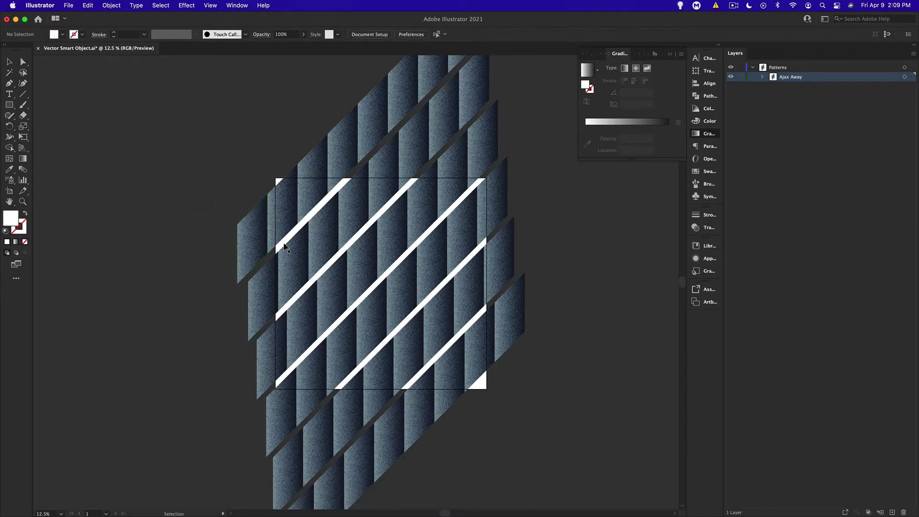
Step: Try filling the leftmost stripe piece with solid white, and undo the fill
left_click(254, 239)
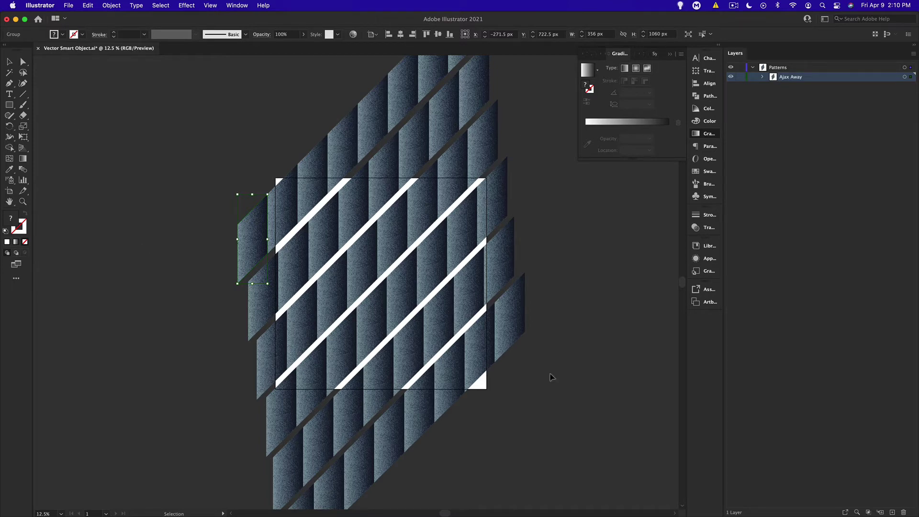
key("d")
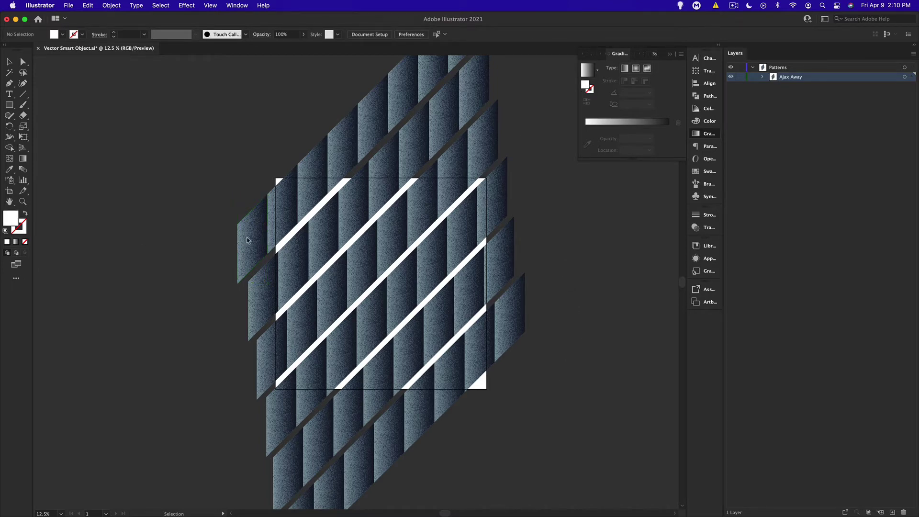
key("super+z")
double_click(9, 222)
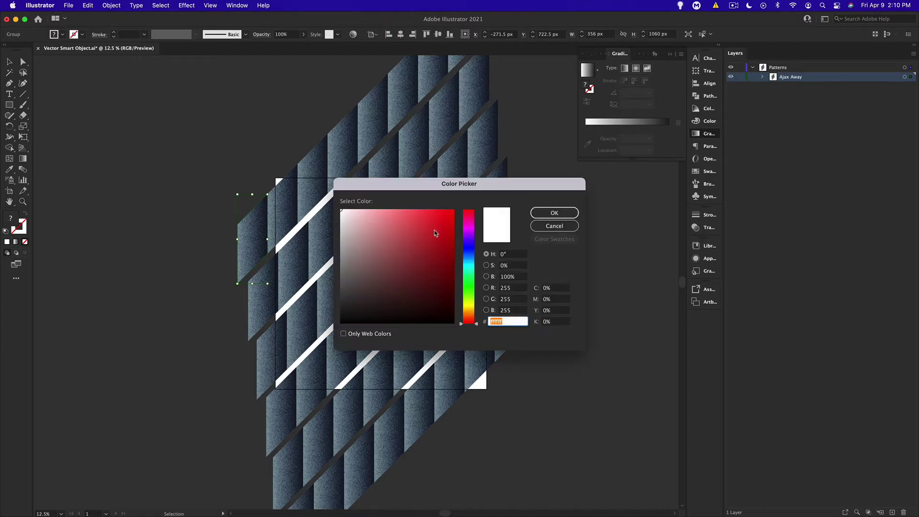
left_click(554, 213)
left_click(629, 266)
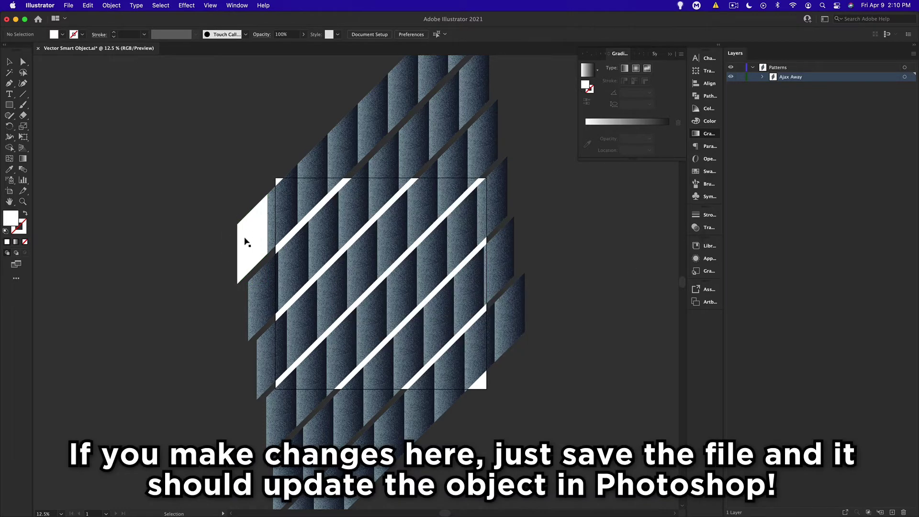
key("super+z")
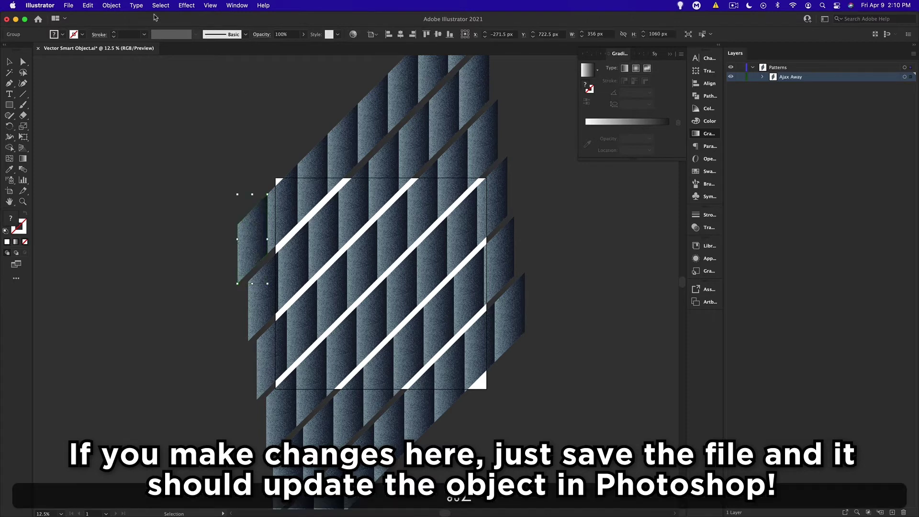
Step: Quit Illustrator without saving the changes to Vector Smart Object.ai, returning to Front Design.psb in Photoshop
left_click(45, 5)
left_click(53, 98)
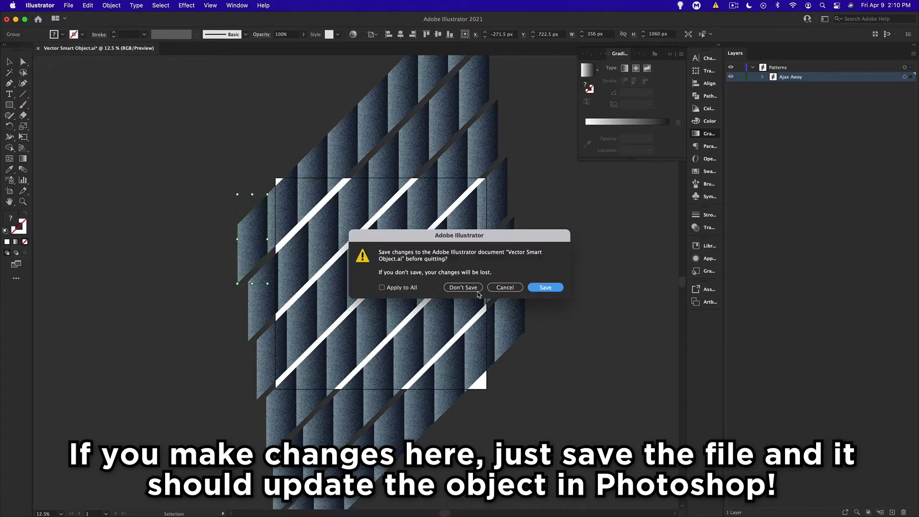
left_click(477, 290)
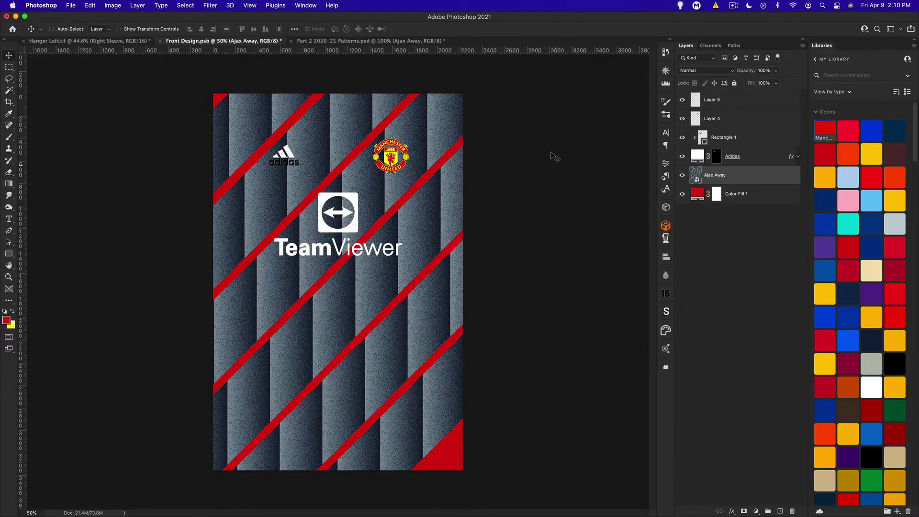
Step: Rasterize the Ajax Away layer and desaturate it with Hue/Saturation at a saturation of -100
right_click(707, 178)
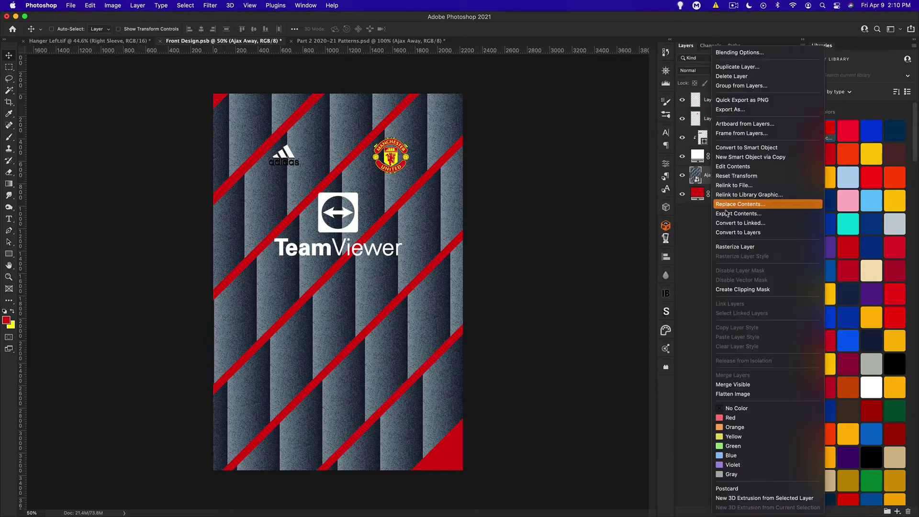
left_click(729, 247)
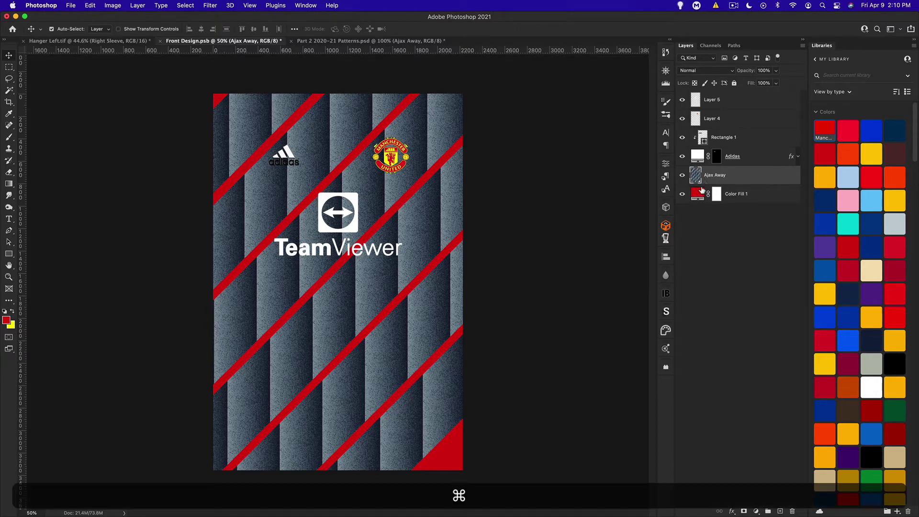
key("super+u")
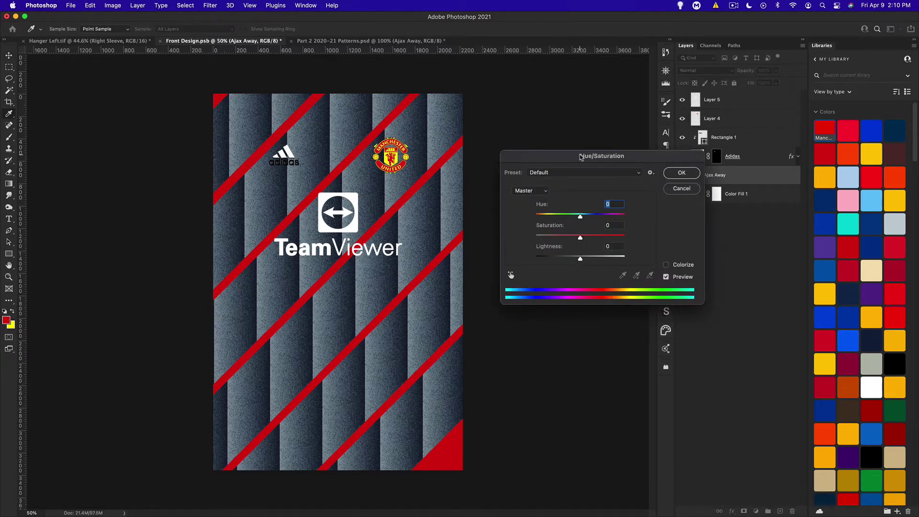
left_click_drag(580, 157, 618, 247)
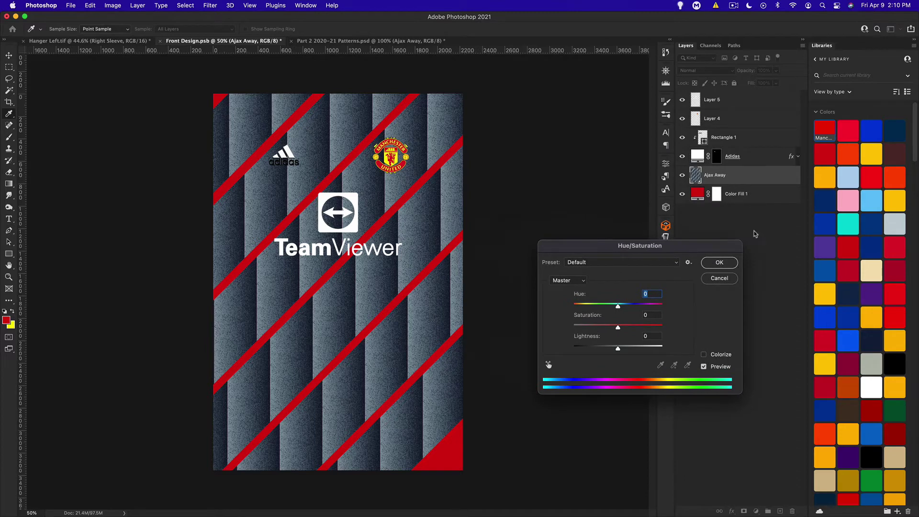
left_click_drag(597, 326, 564, 328)
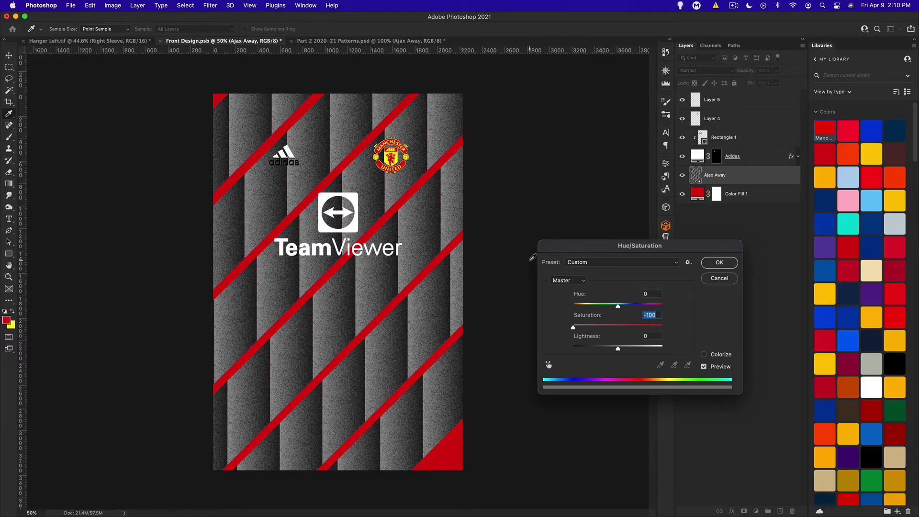
left_click(719, 263)
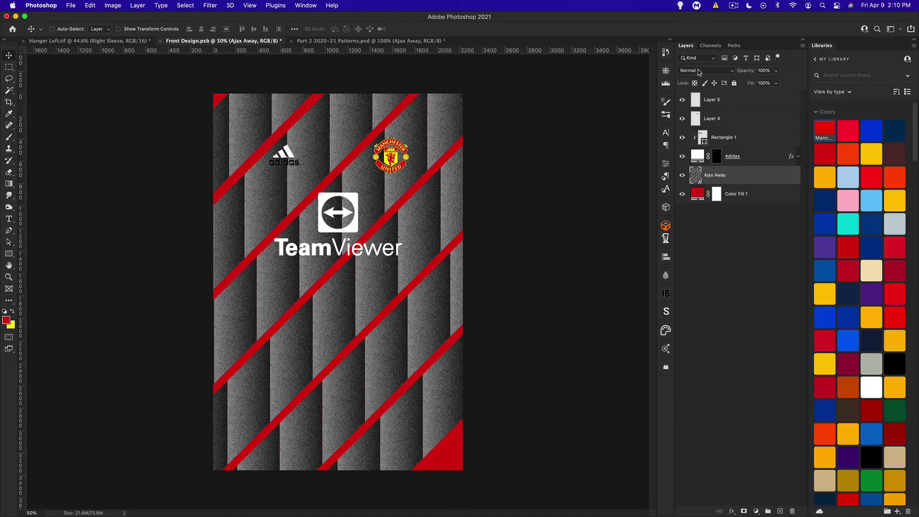
Step: Set the Ajax Away layer's blend mode to Overlay and inspect the pattern texture below the TeamViewer logo up close
left_click(692, 71)
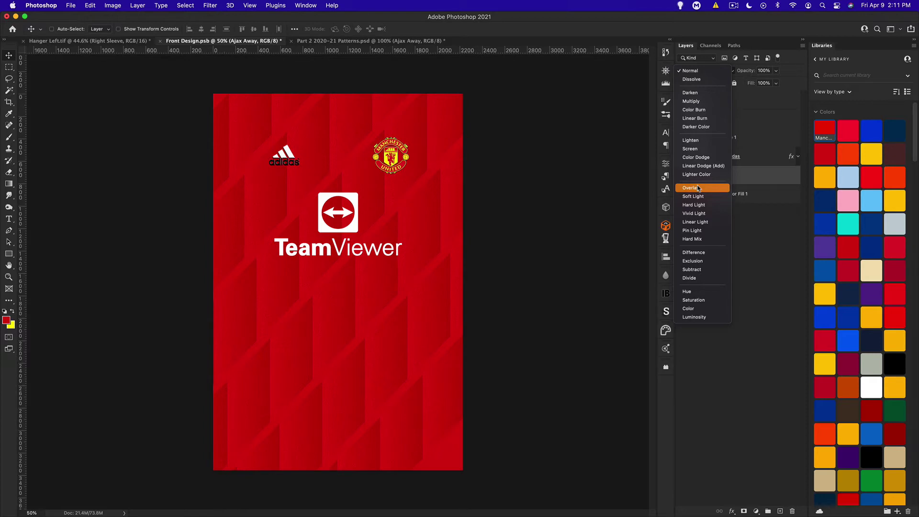
left_click(698, 188)
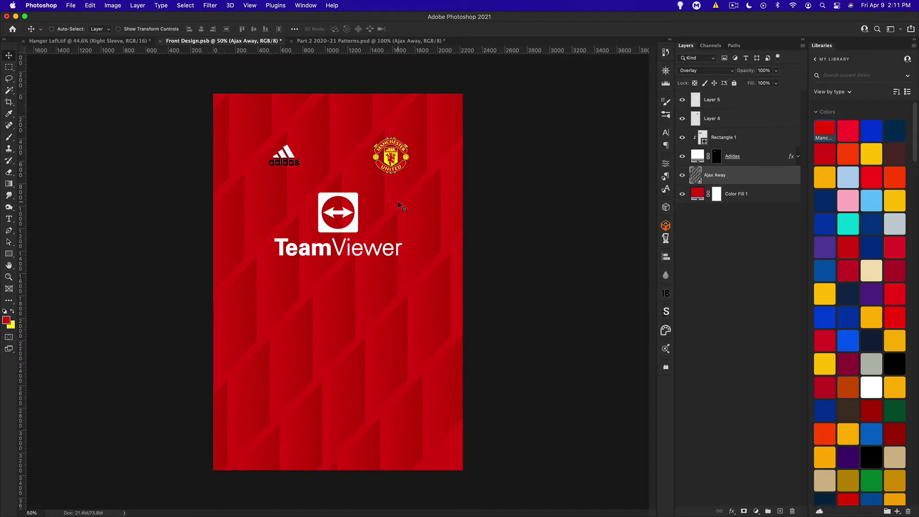
key("super+equal")
key("super+equal")
key("super+equal")
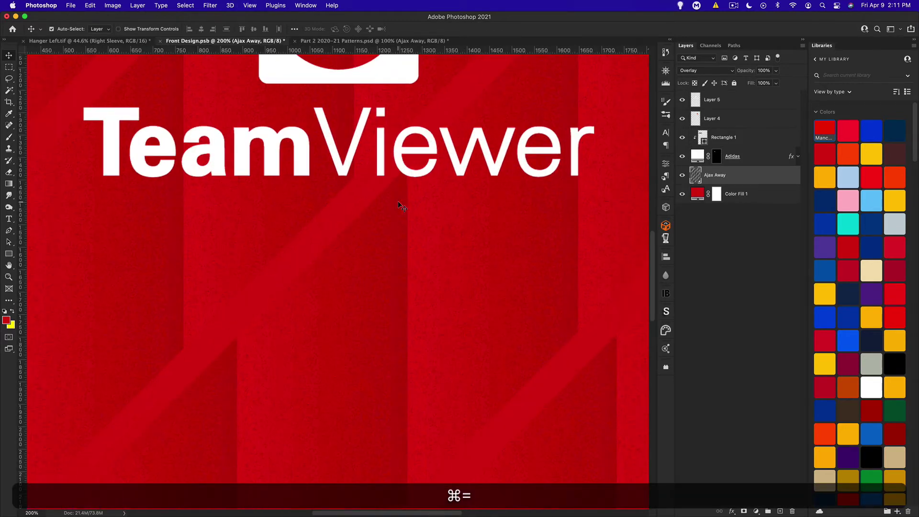
scroll(400, 206, "down", 3)
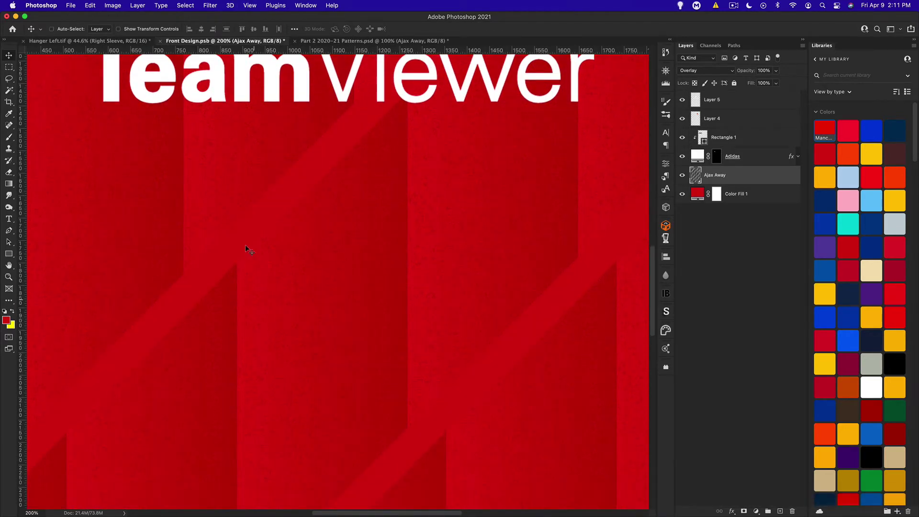
key("super+0")
key("super+minus")
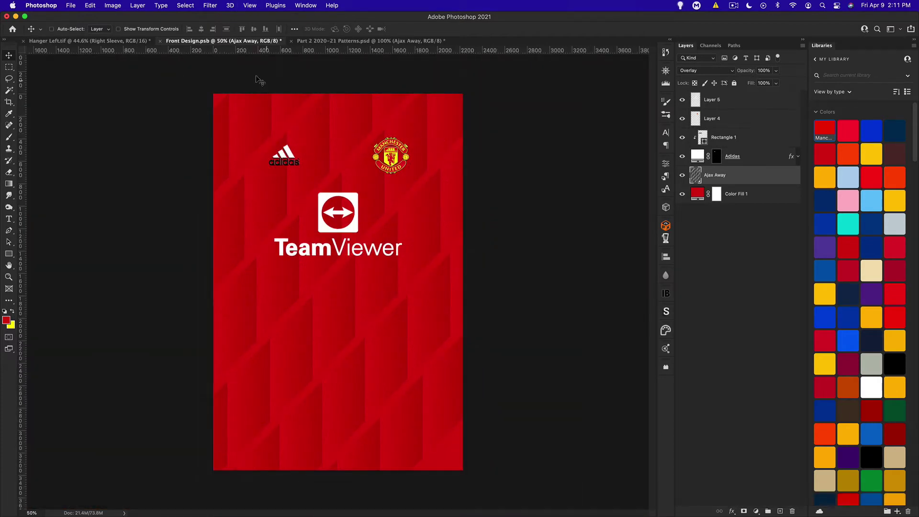
Step: Apply Levels to the Ajax Away layer with input black point 21 and white point 149, and inspect the texture up close
left_click(113, 5)
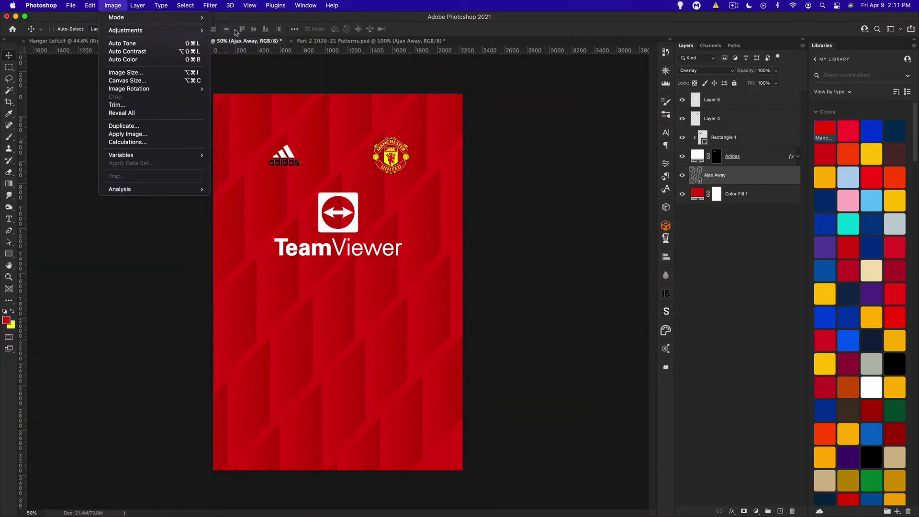
mouse_move(203, 30)
left_click(246, 39)
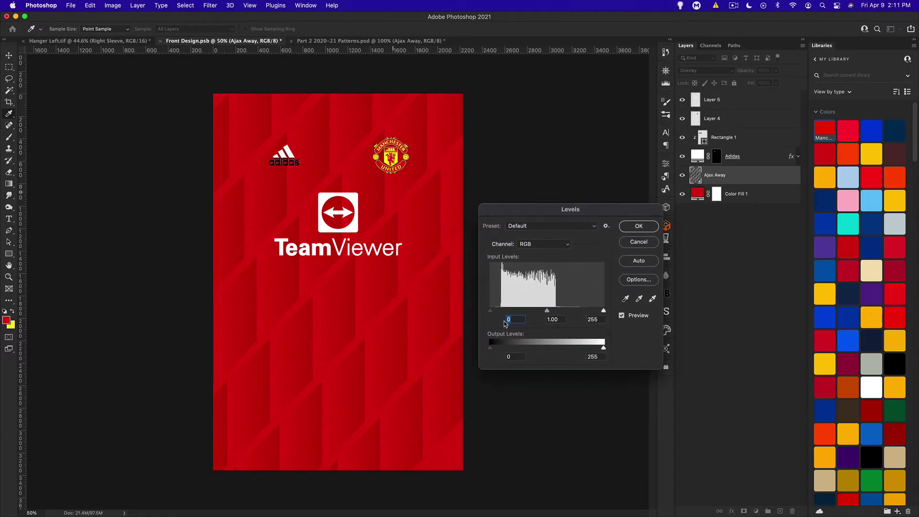
mouse_move(493, 313)
left_mouse_down()
mouse_move(529, 314)
mouse_move(503, 313)
left_mouse_up()
left_click_drag(604, 313, 557, 312)
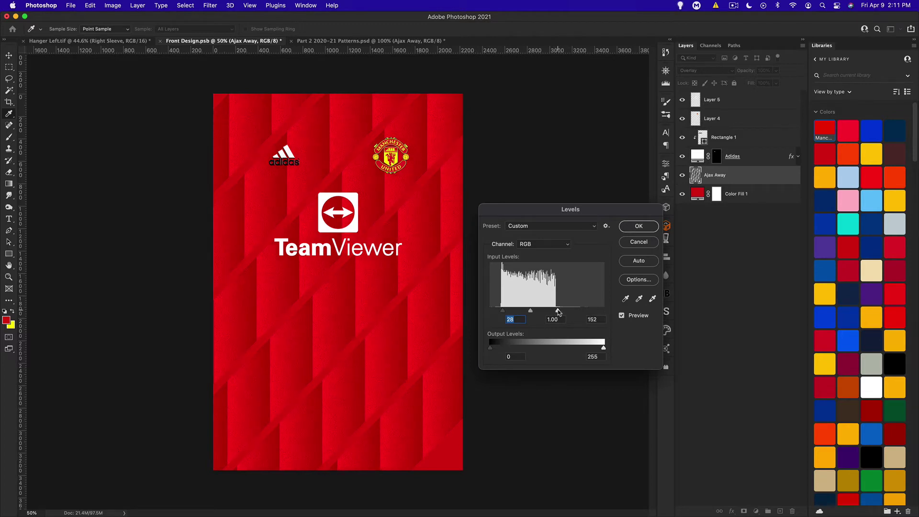
left_click_drag(560, 311, 561, 311)
left_click(500, 311)
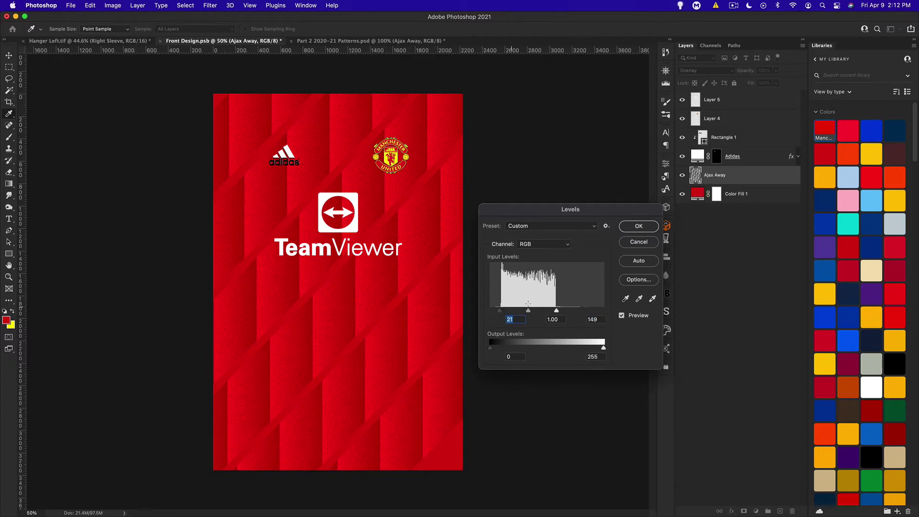
left_click(643, 227)
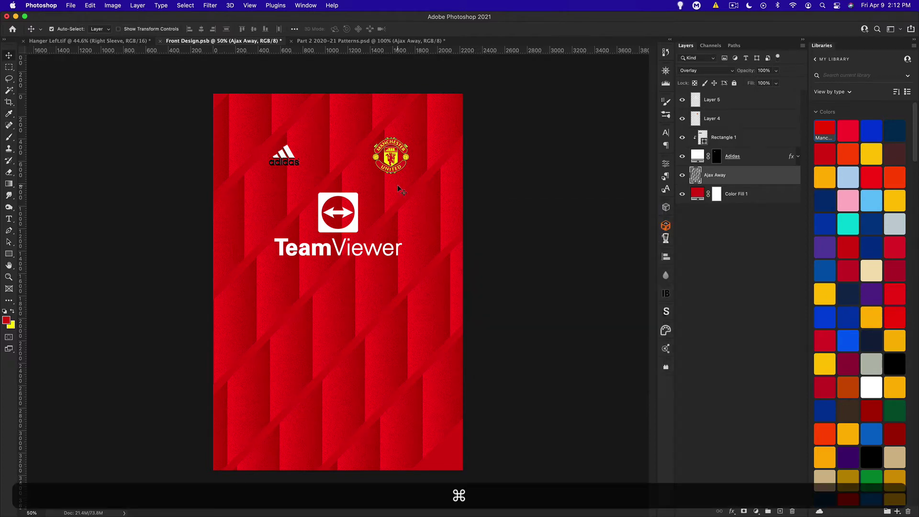
key("super+equal")
key("super+equal")
key("super+equal")
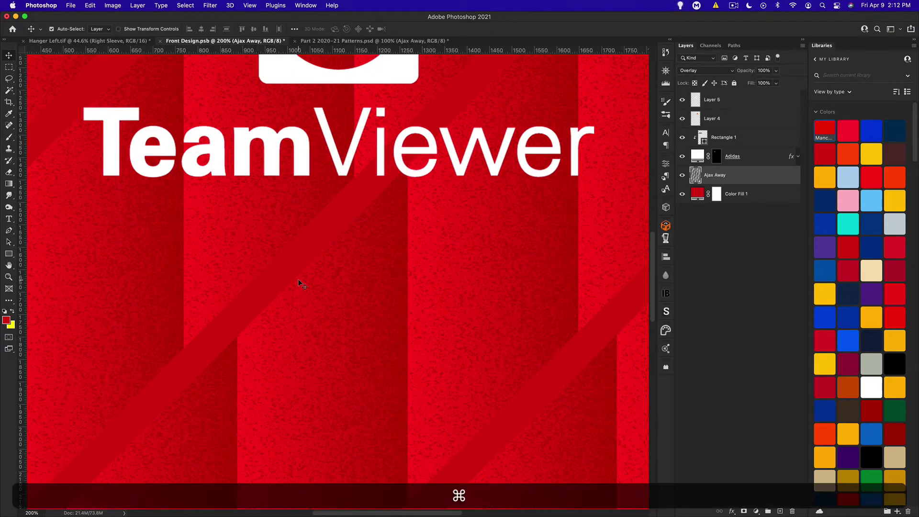
key("super+0")
key("super+minus")
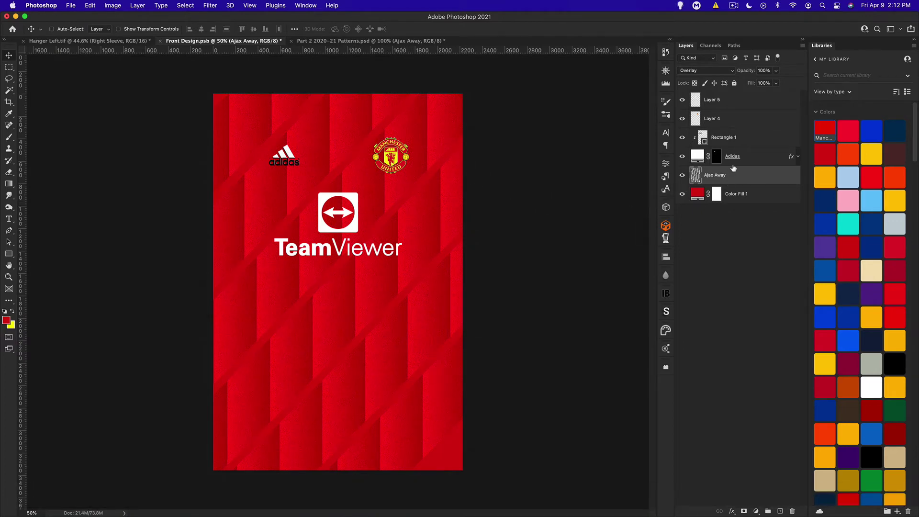
Step: Switch the Ajax Away layer to Normal blending and try a bright blue Color Overlay on it
left_click(711, 71)
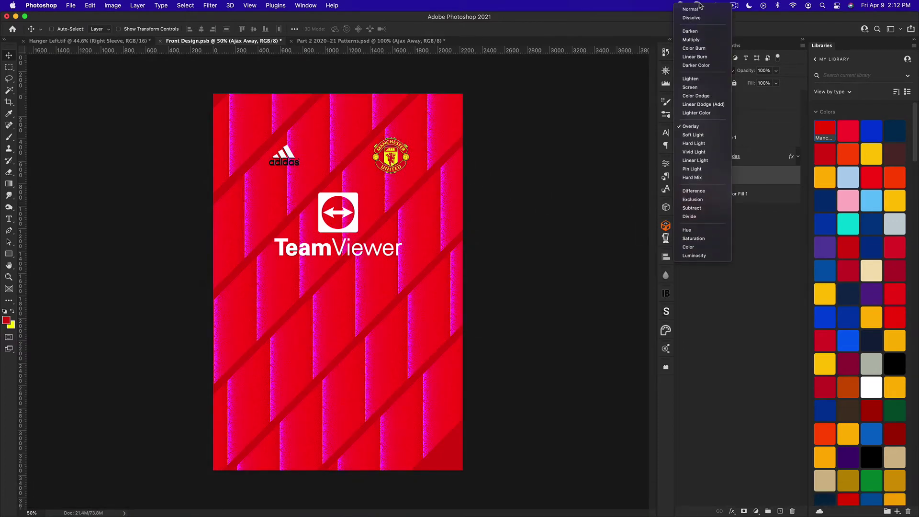
left_click(689, 8)
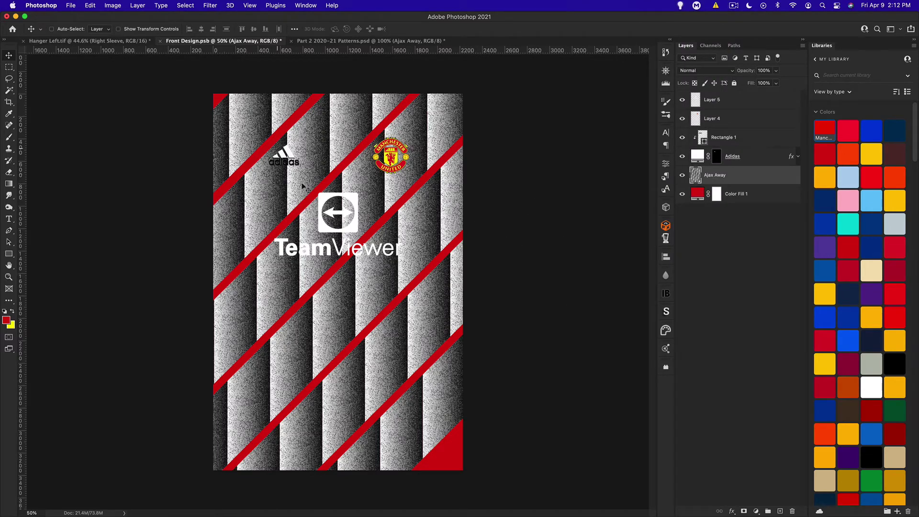
double_click(752, 179)
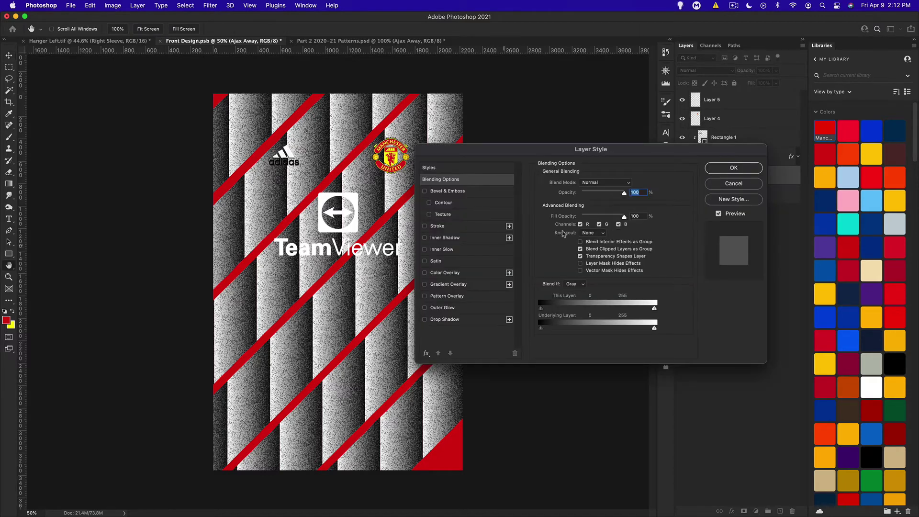
left_click(457, 273)
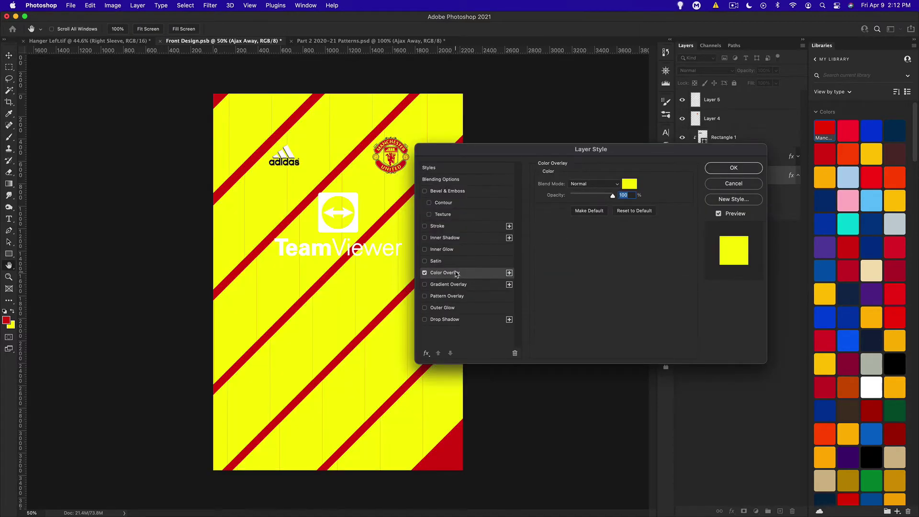
left_click(630, 184)
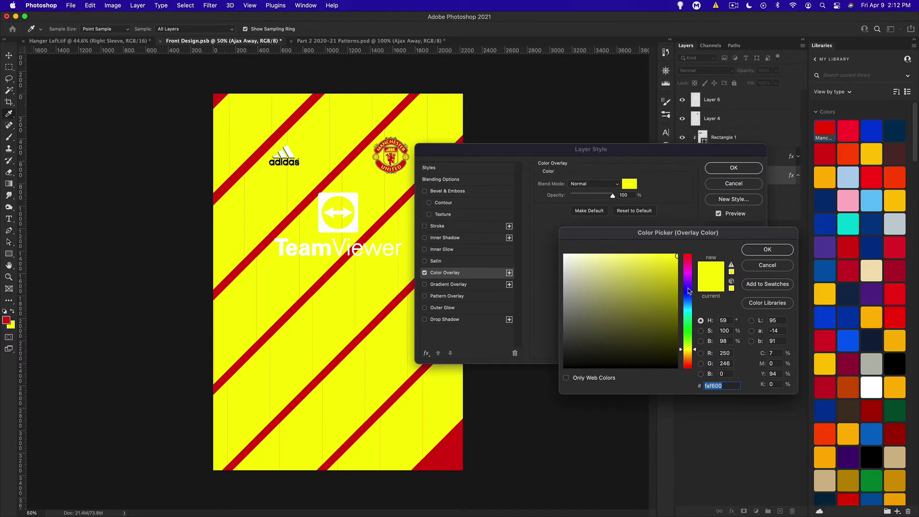
left_click_drag(688, 290, 689, 303)
left_click(767, 250)
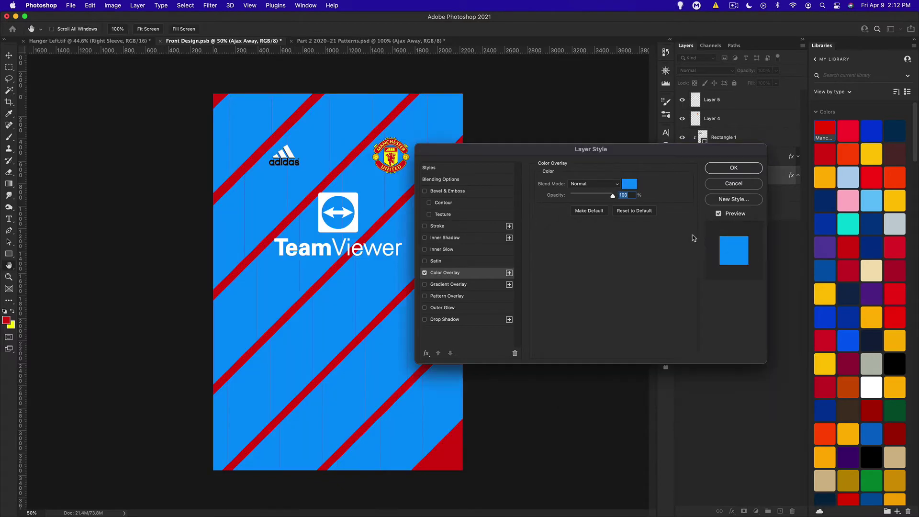
Step: Try the Overlay, Multiply and Lighten blend modes for the blue Color Overlay, and discard the layer style
left_click(588, 184)
left_click(588, 301)
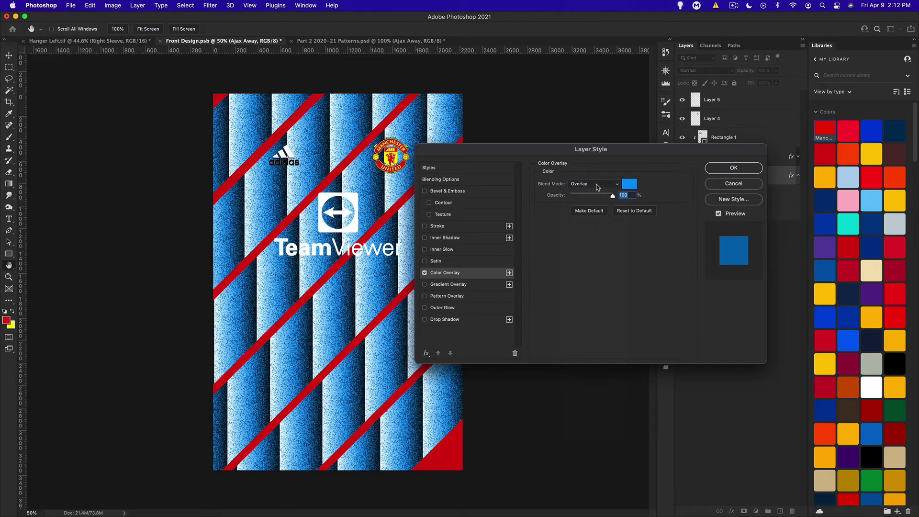
left_click(585, 188)
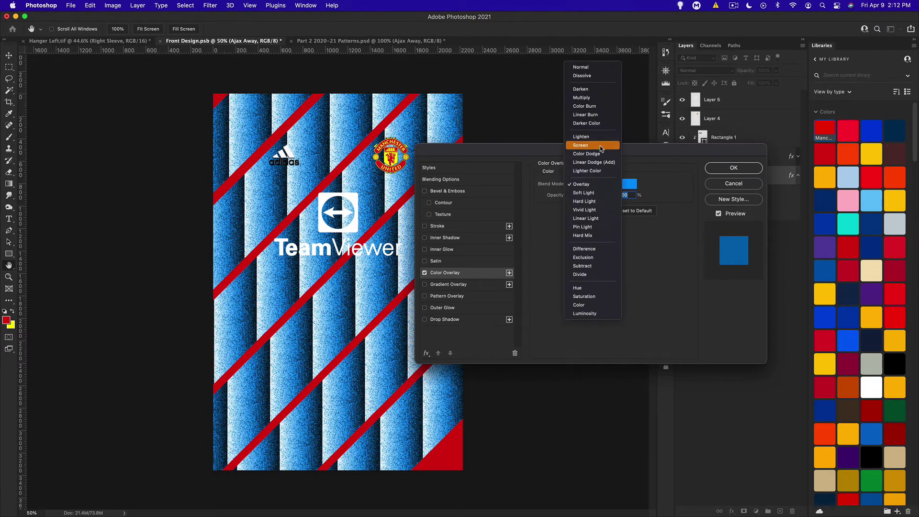
left_click(588, 98)
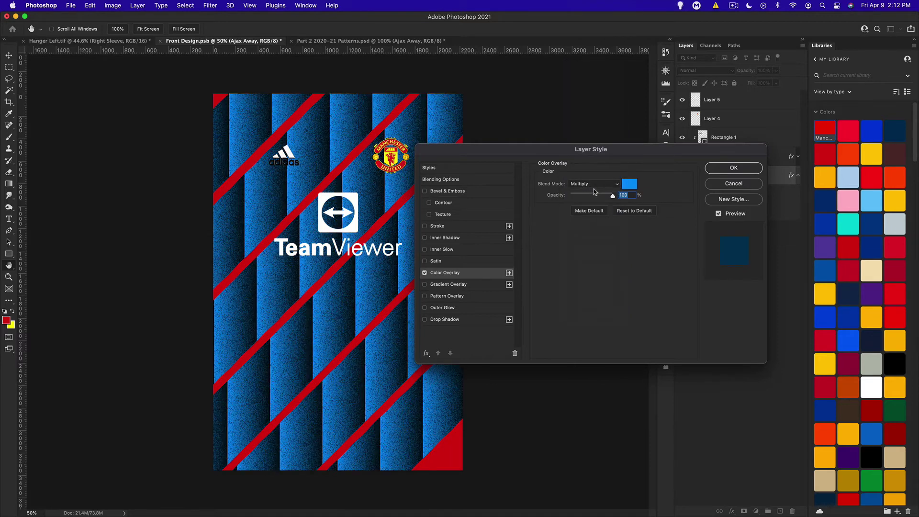
left_click(580, 183)
left_click(594, 179)
left_click(593, 187)
left_click(593, 223)
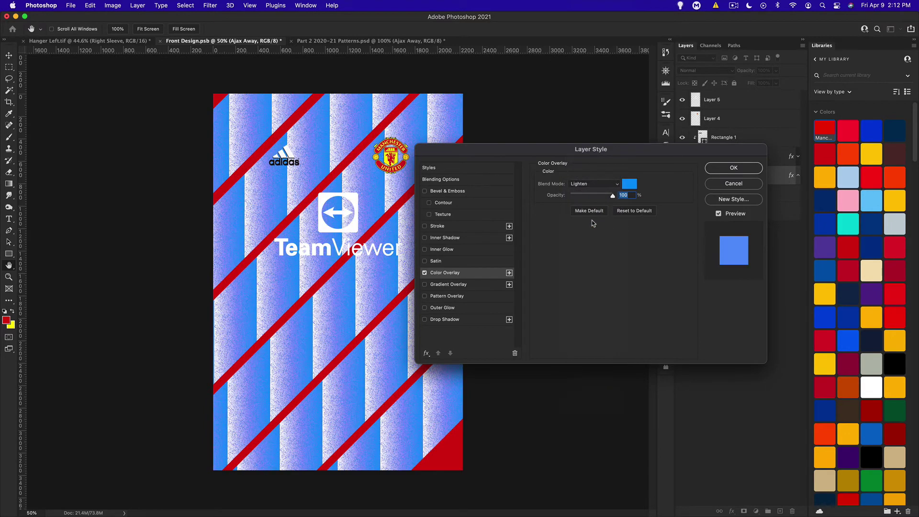
left_click(581, 185)
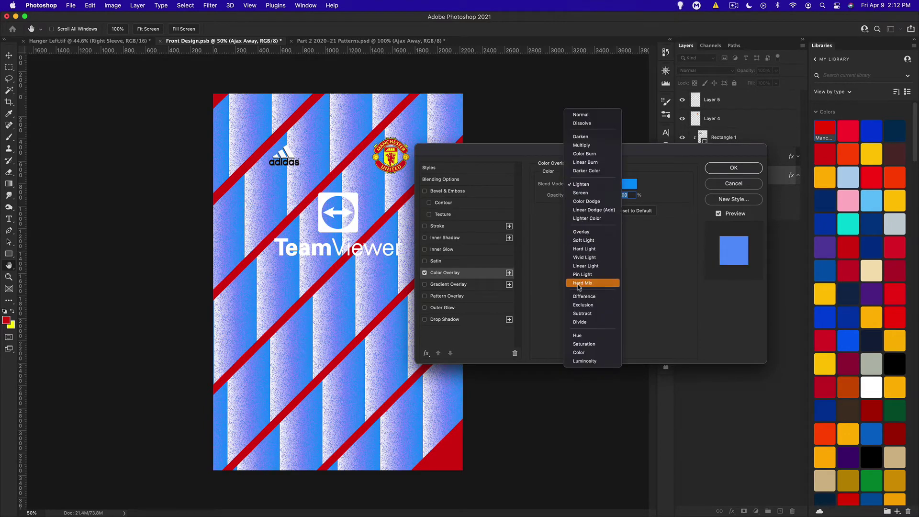
left_click(658, 290)
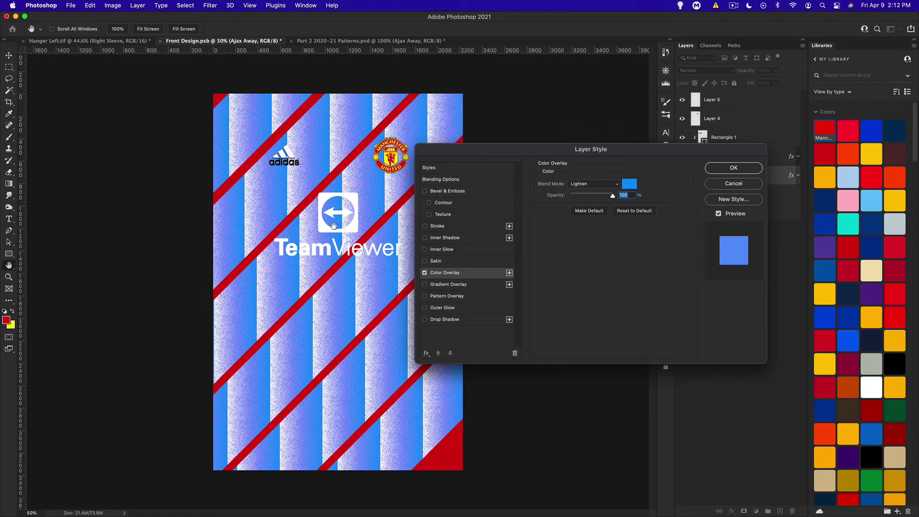
left_click(735, 184)
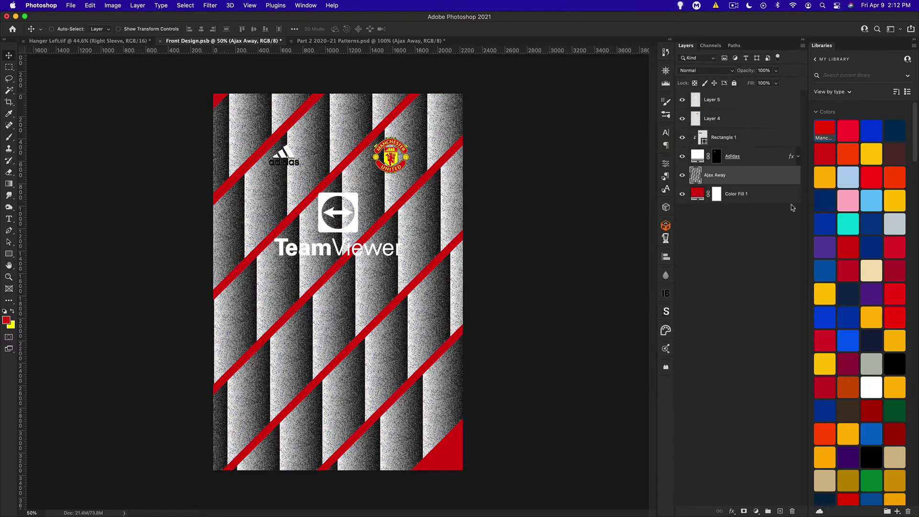
Step: Set the Ajax Away layer's blend mode to Overlay and duplicate the layer
left_click(707, 70)
left_click(690, 187)
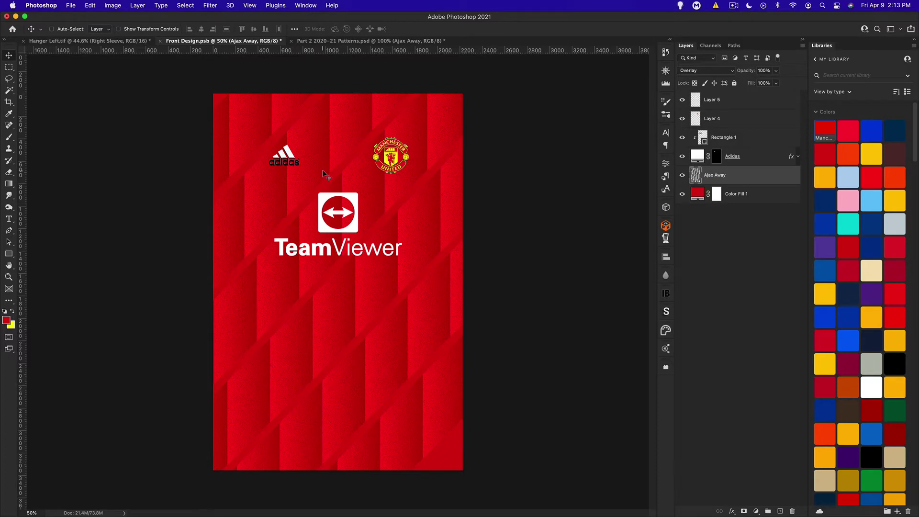
key("super+j")
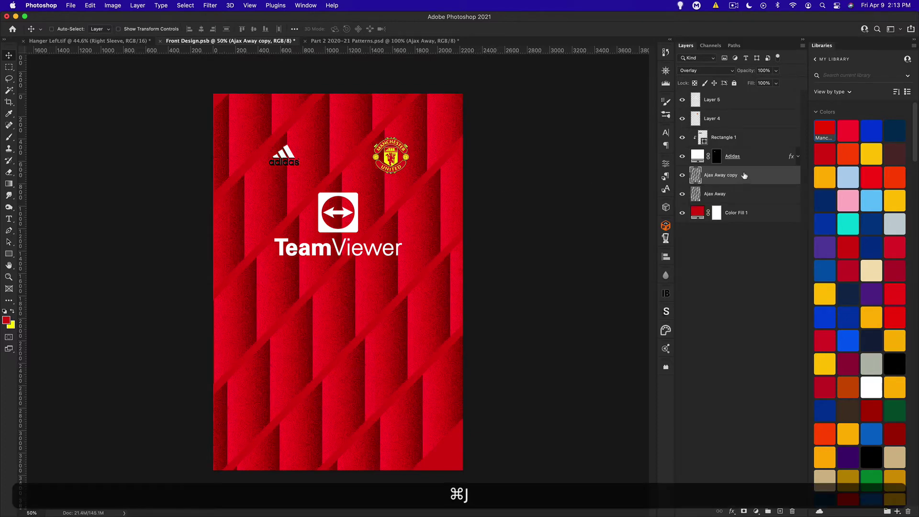
right_click(745, 176)
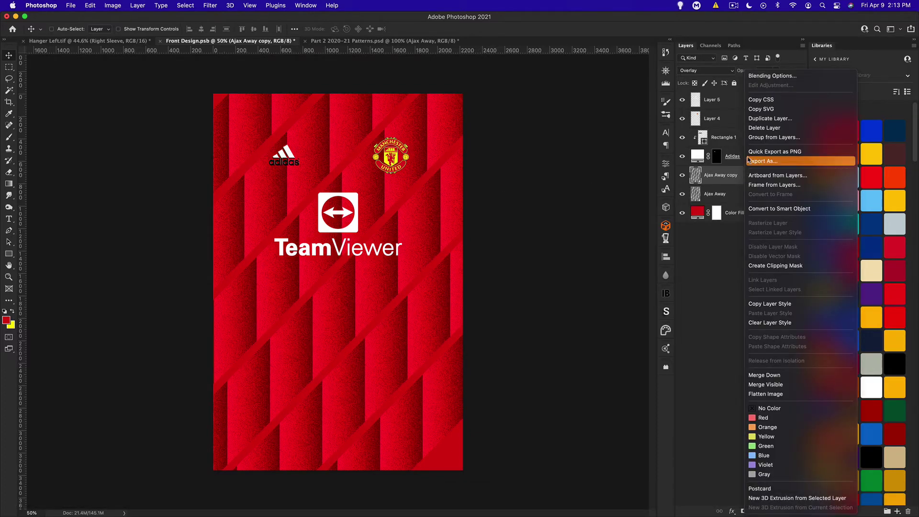
left_click(711, 249)
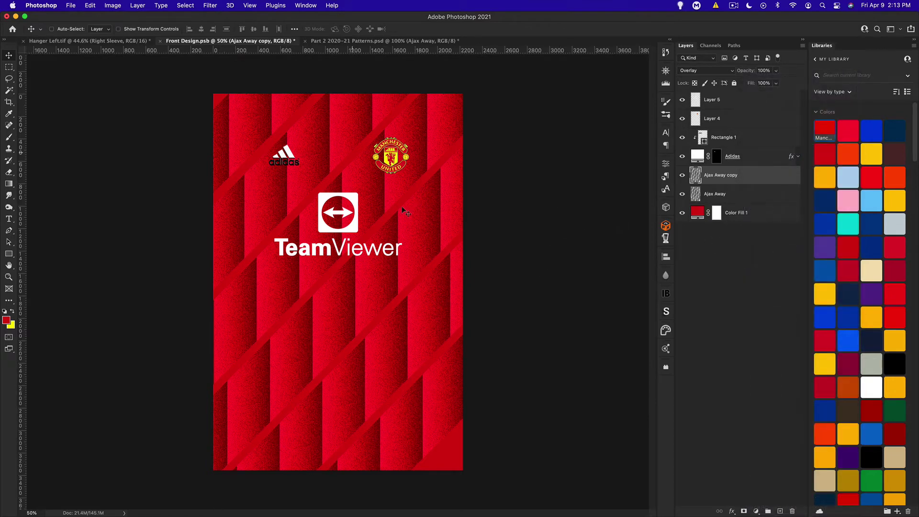
Step: Compare the design with and without the Ajax Away copy layer, and set that layer's opacity to 48%
left_click(682, 176)
left_click(684, 177)
left_click(764, 70)
left_click_drag(745, 72, 719, 71)
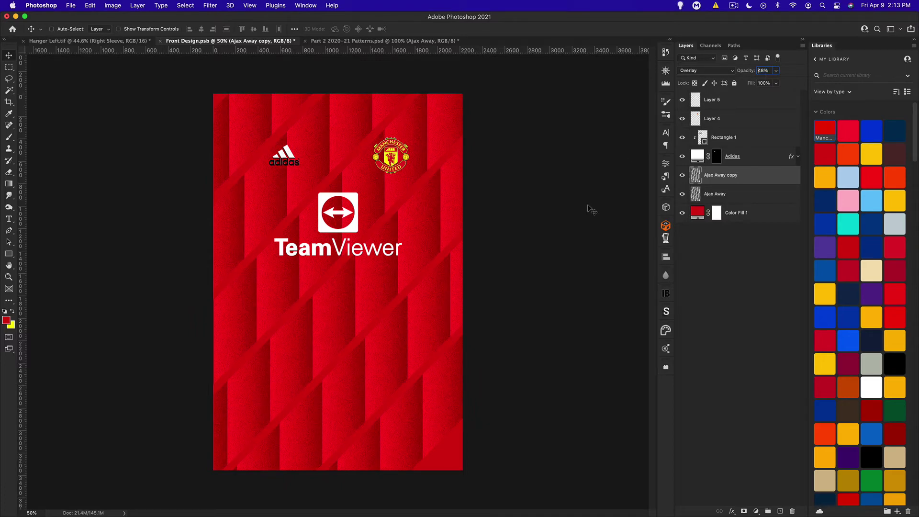
left_click(423, 157)
Step: Save Front Design.psb, check the pattern on the shirt in Hanger Left.tif, and return to the front design
key("super+s")
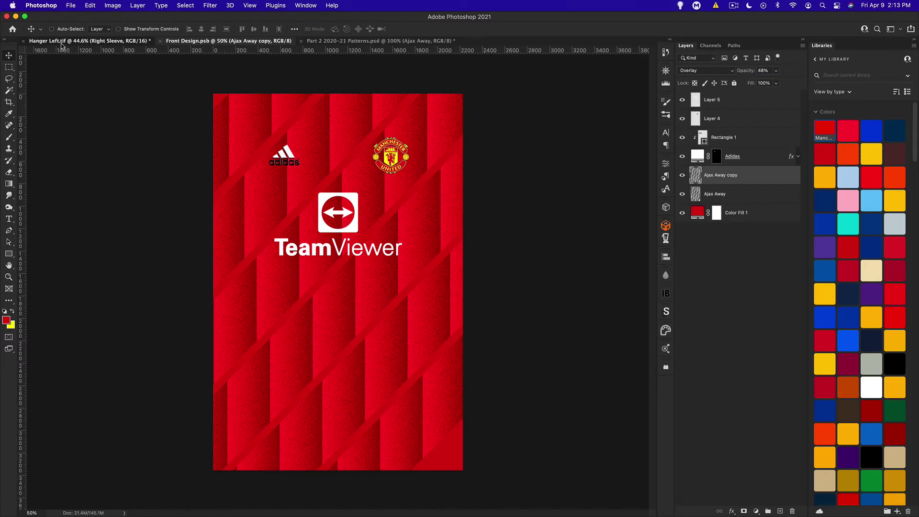
key("ctrl+shift+Tab")
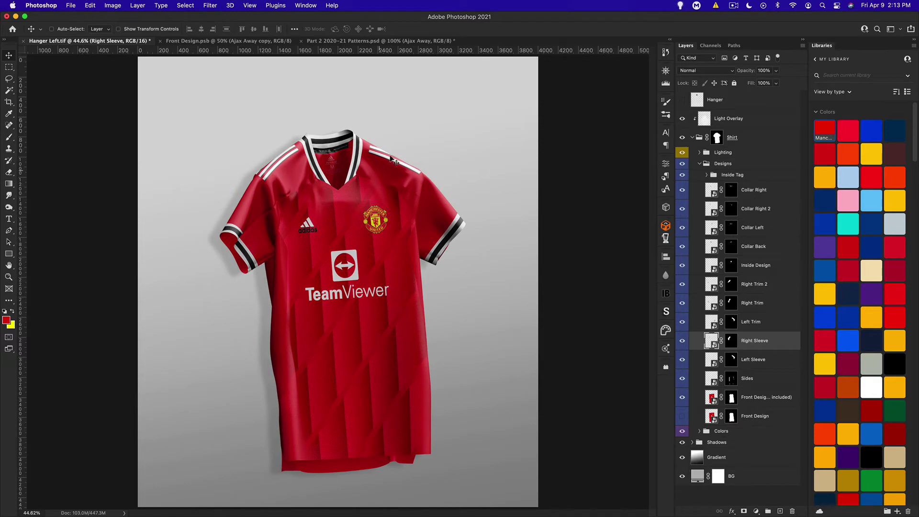
left_click(214, 42)
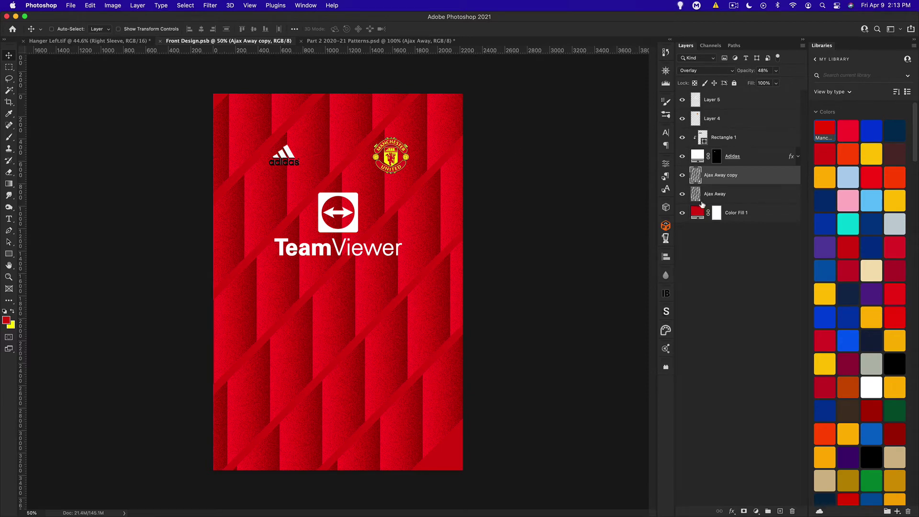
Step: Draw a rectangle about 2530 × 430 px across the chest behind the adidas logo and club crest
left_click(9, 256)
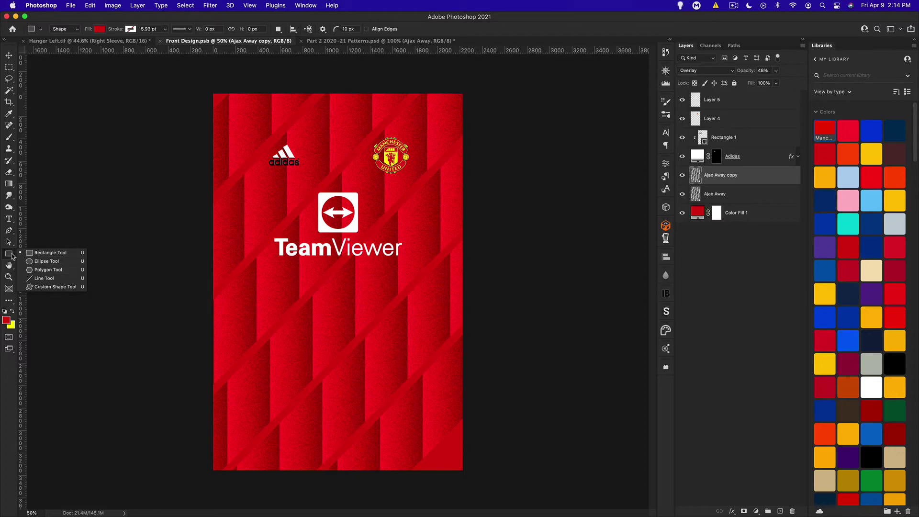
left_click(48, 253)
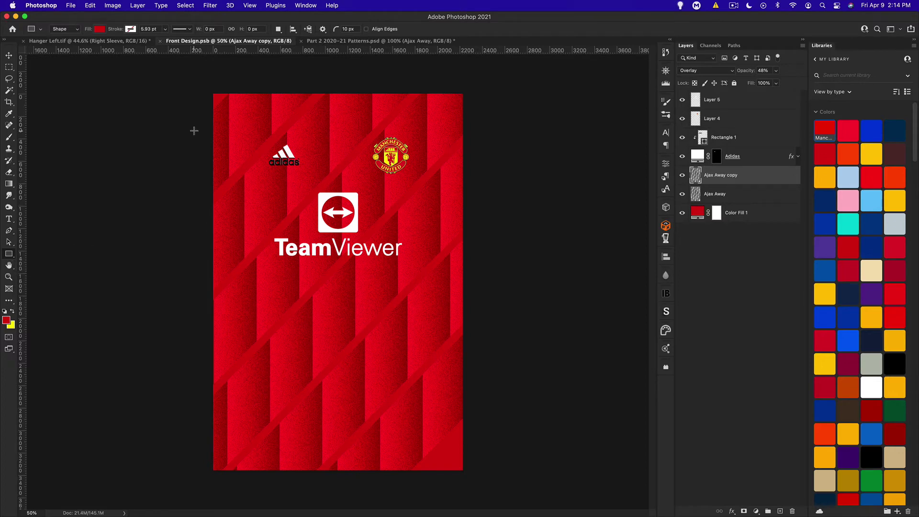
left_click_drag(194, 130, 477, 180)
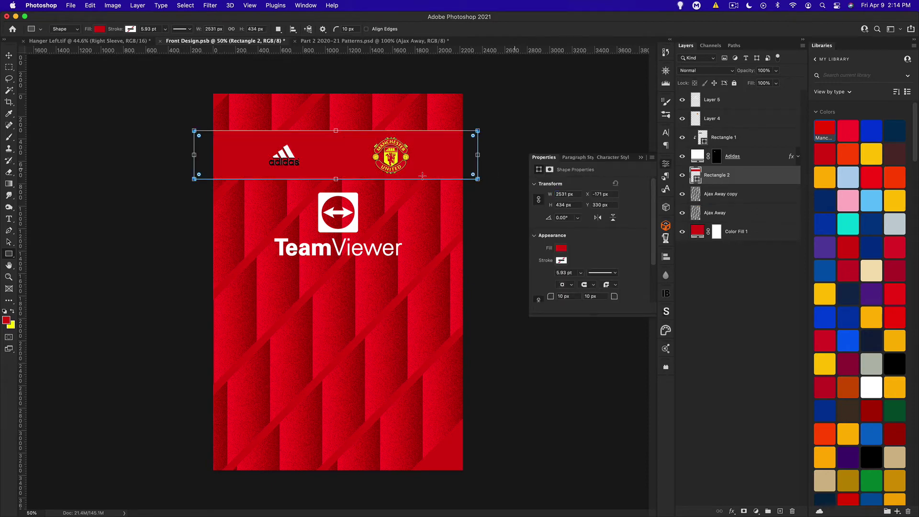
Step: Change the chest rectangle's fill to black (000000) and save the front design to update the shirt mock-up
double_click(697, 177)
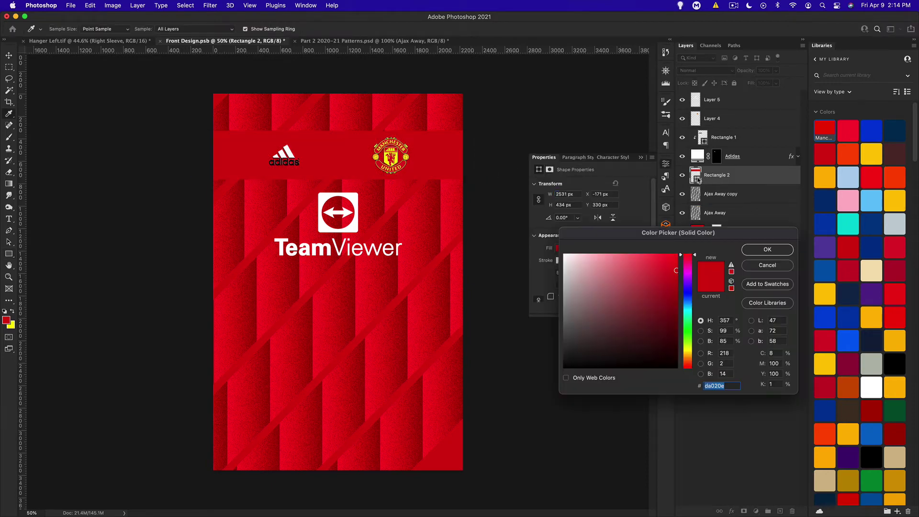
left_click(579, 342)
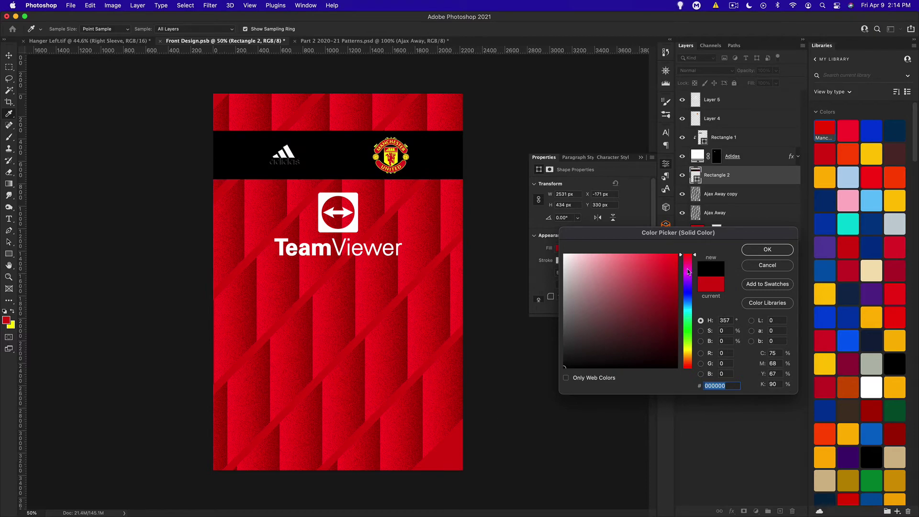
left_click(769, 250)
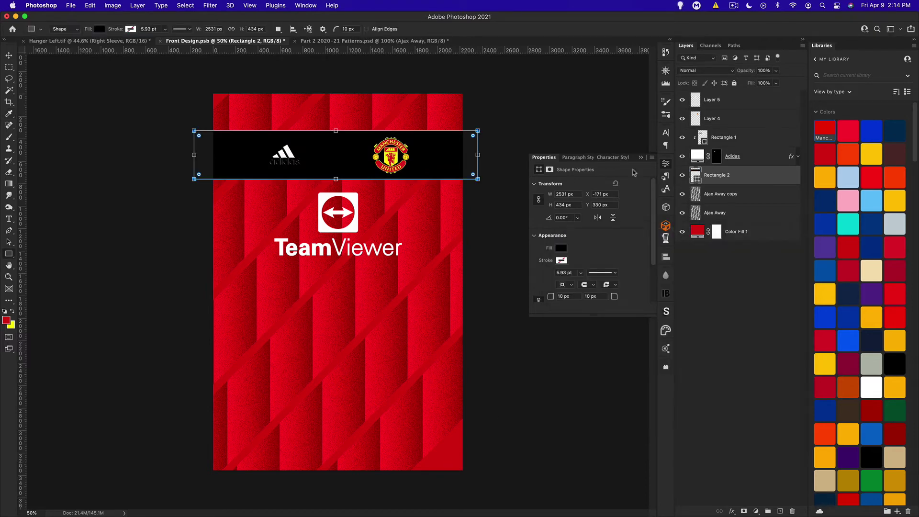
key("super+s")
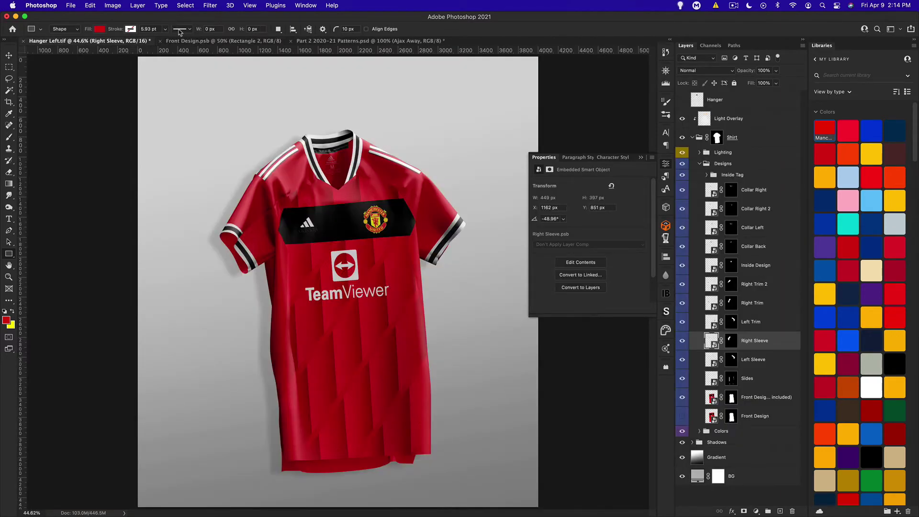
Step: Delete the black chest rectangle from Front Design.psb and save the file
left_click(201, 41)
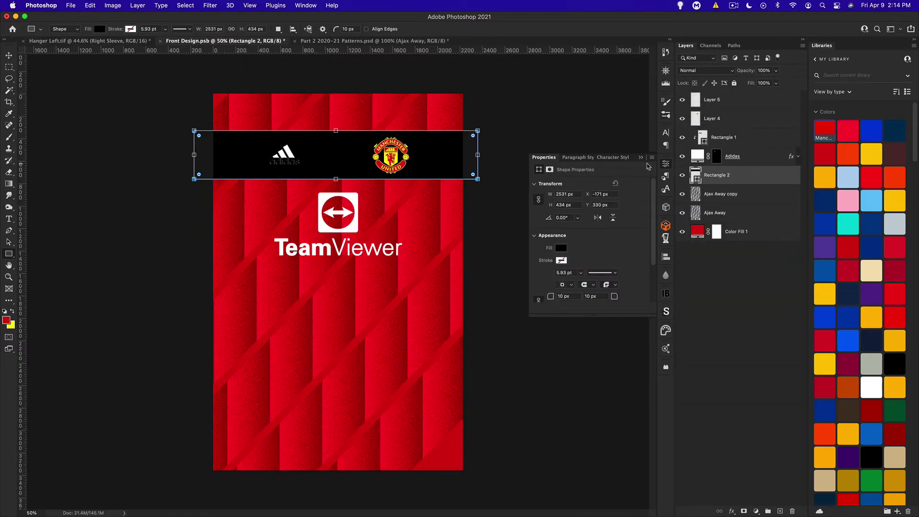
key("BackSpace")
key("super+s")
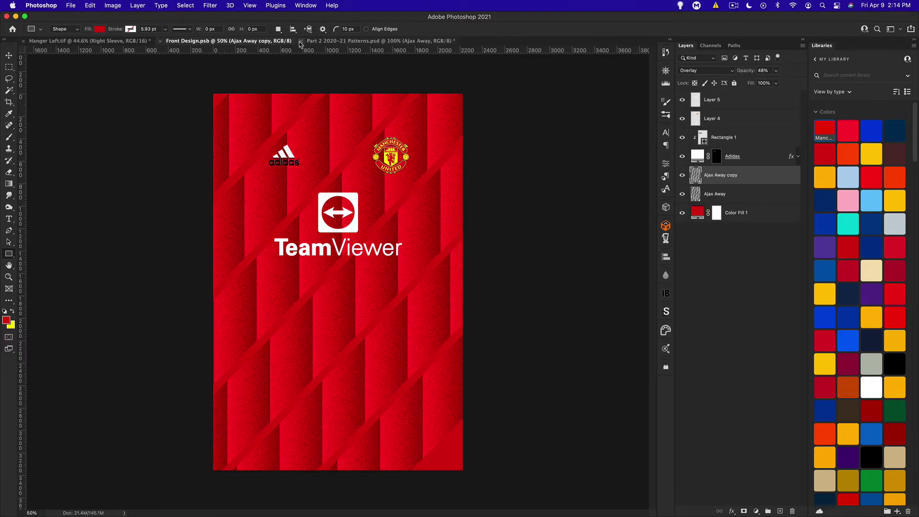
Step: Close Part 2 2020-21 Patterns.psd without saving its changes and return to Hanger Left.tif
left_click(301, 41)
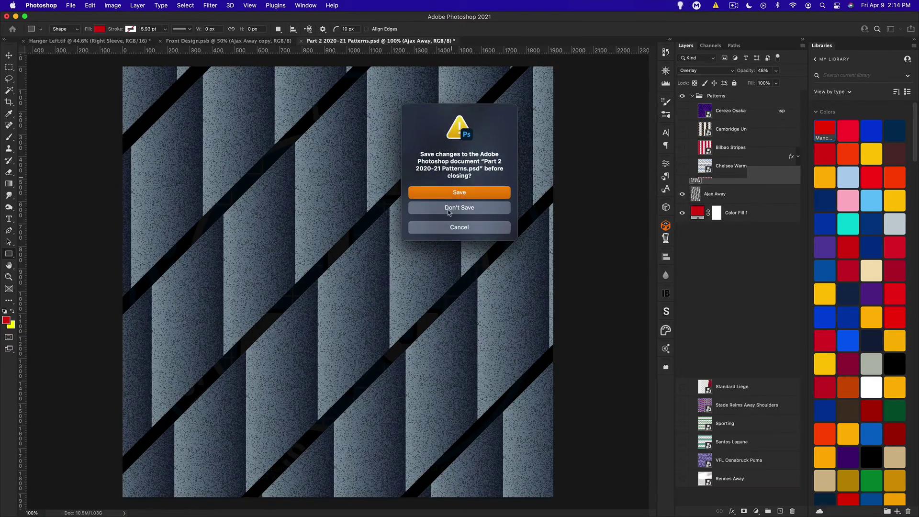
left_click(450, 214)
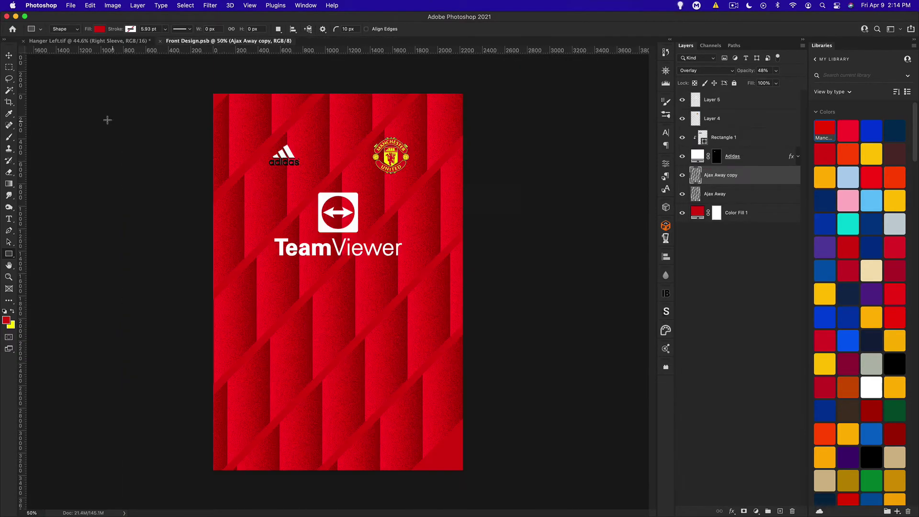
left_click(65, 44)
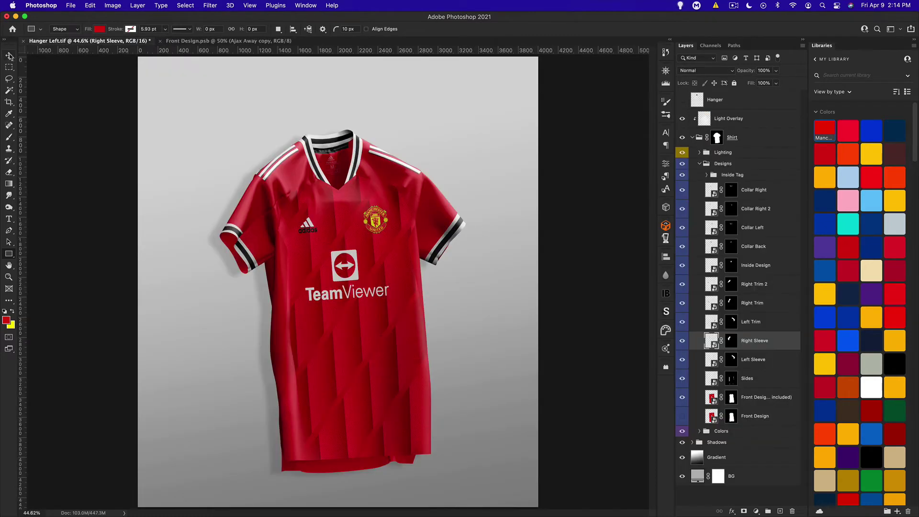
Step: Examine the shirt mock-up up close where the patterned front meets the side panel and sleeve
left_click(11, 56)
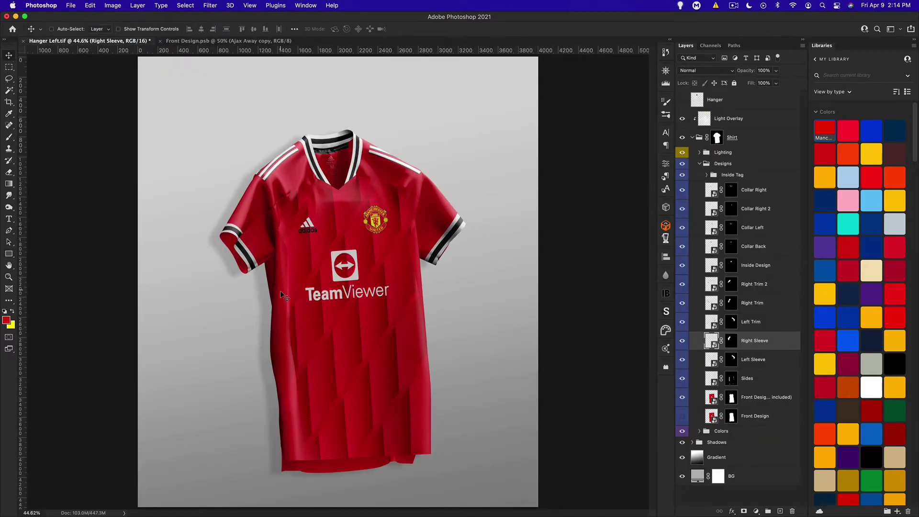
key("super+equal")
key("super+equal")
key("super+equal")
key("super+equal")
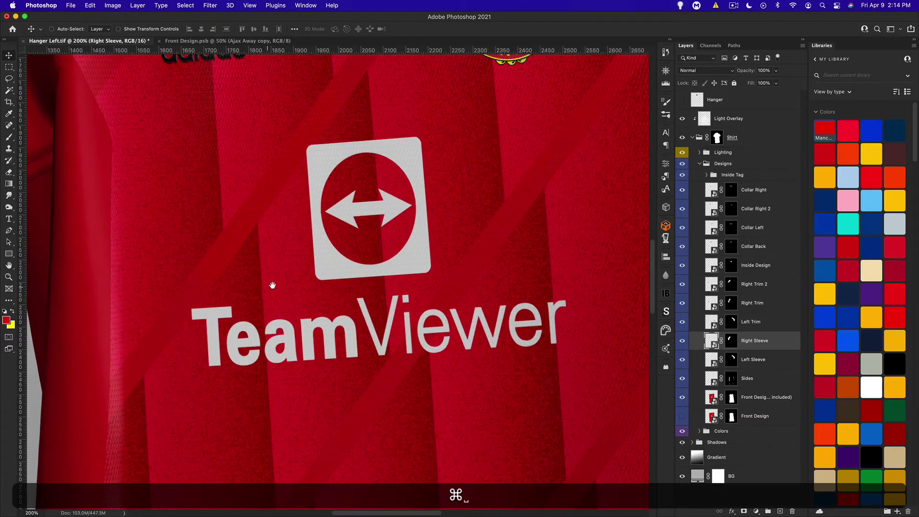
left_click_drag(273, 285, 469, 263)
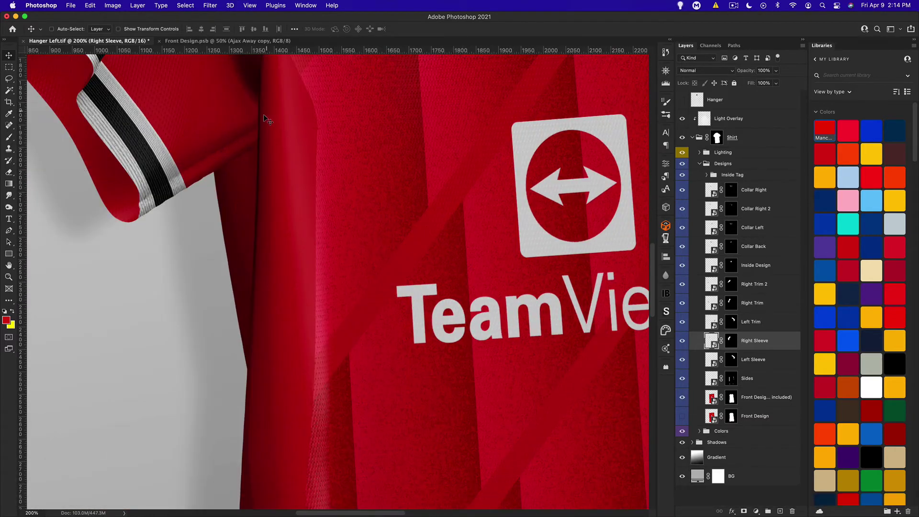
left_click_drag(377, 234, 353, 336)
scroll(340, 273, "up", 2)
scroll(340, 273, "right", 2)
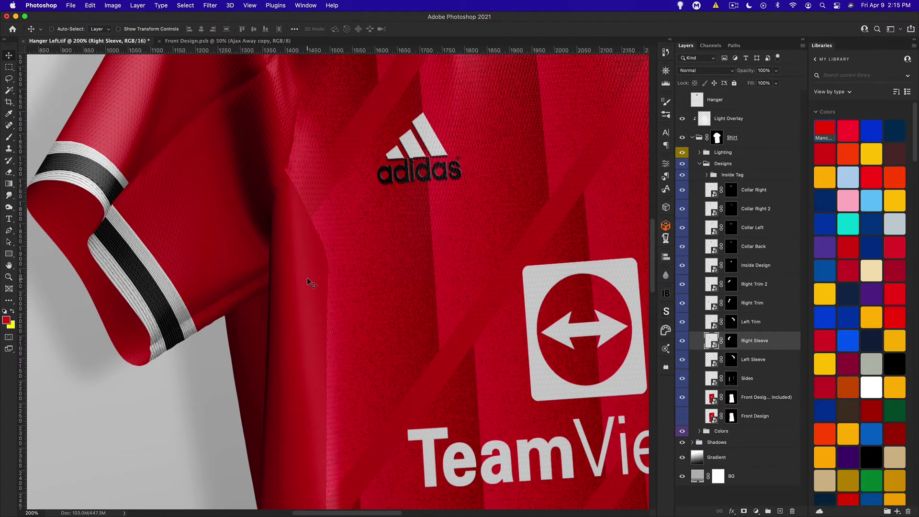
key("super+0")
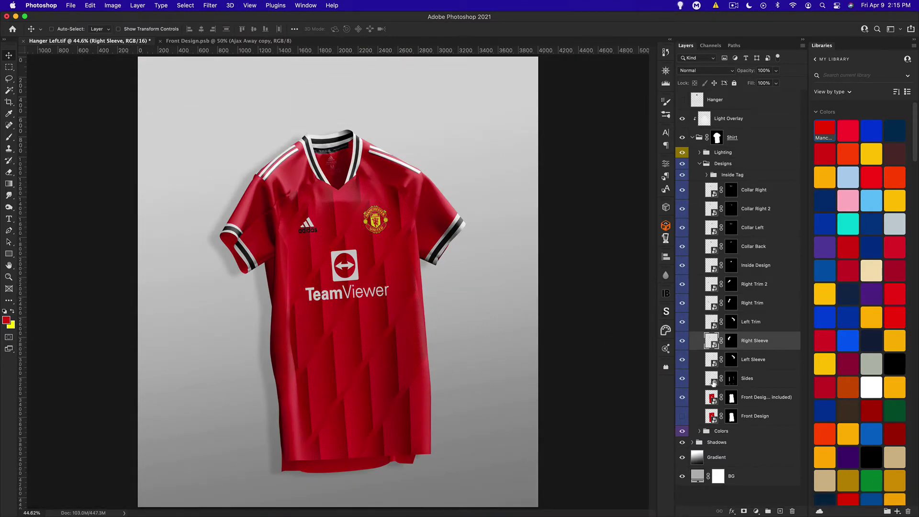
Step: Open the Sides smart object's contents, and in Front Design.psb add a yellow-filled layer above Ajax Away copy as an alignment guide
double_click(713, 381)
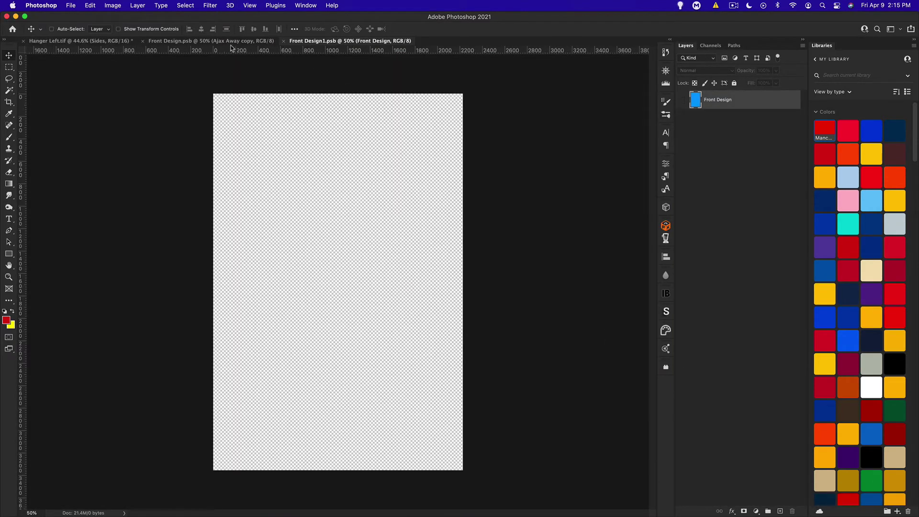
left_click(181, 43)
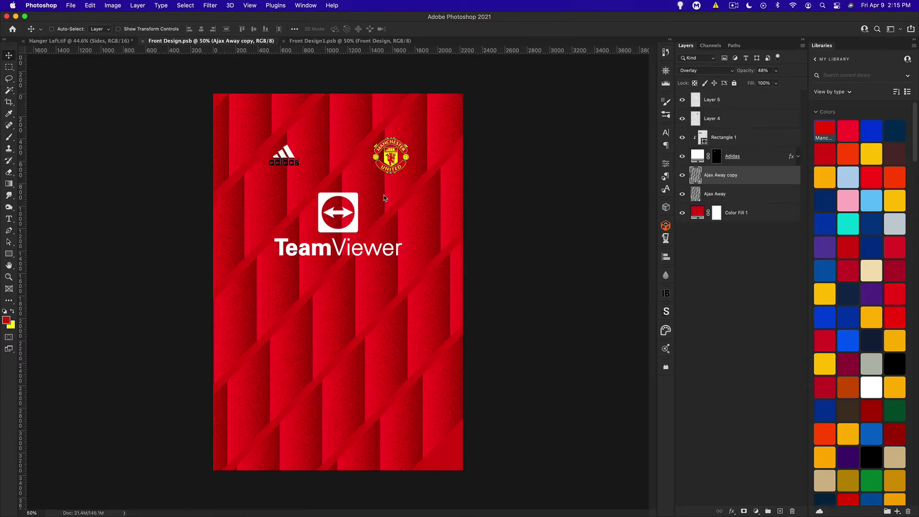
left_click(736, 211)
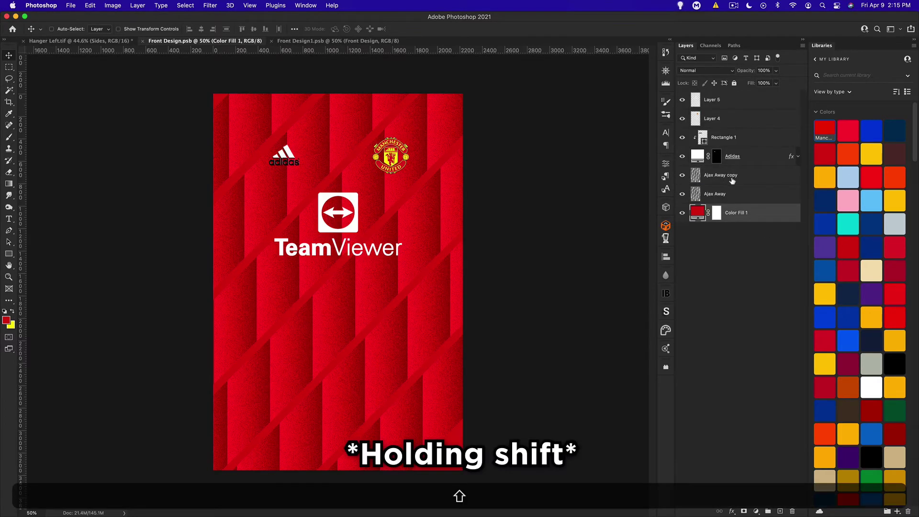
left_click(735, 185, "shift")
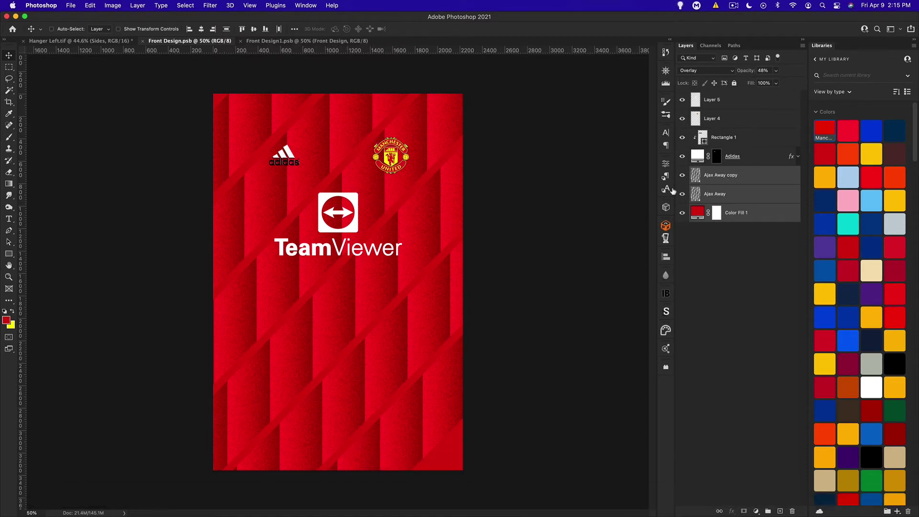
key("super")
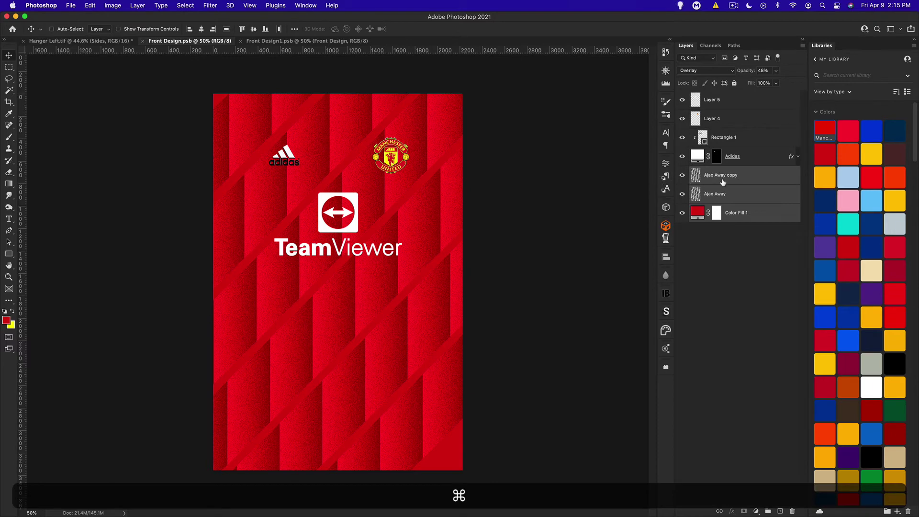
left_click(730, 176)
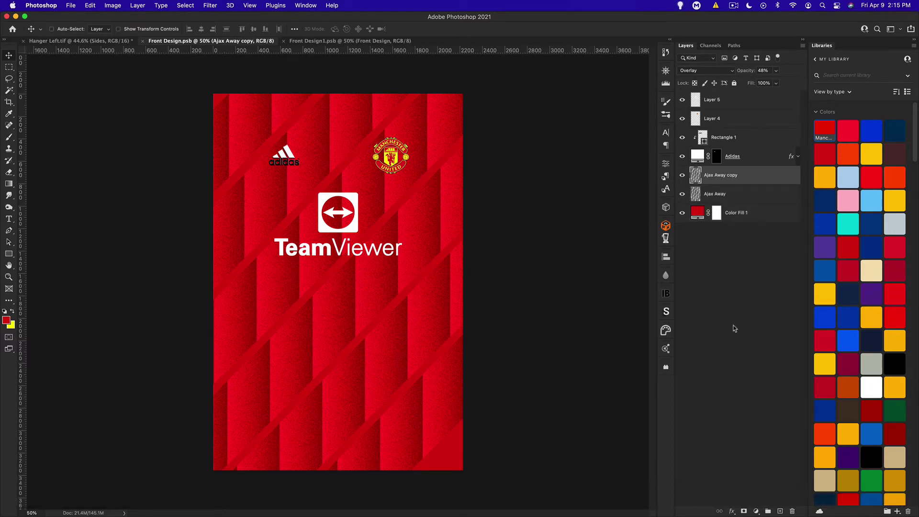
left_click(781, 511)
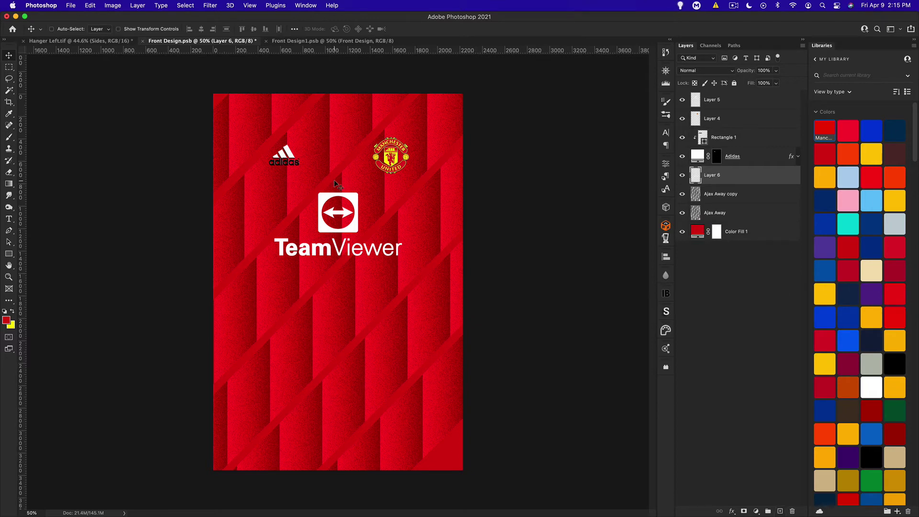
key("super+BackSpace")
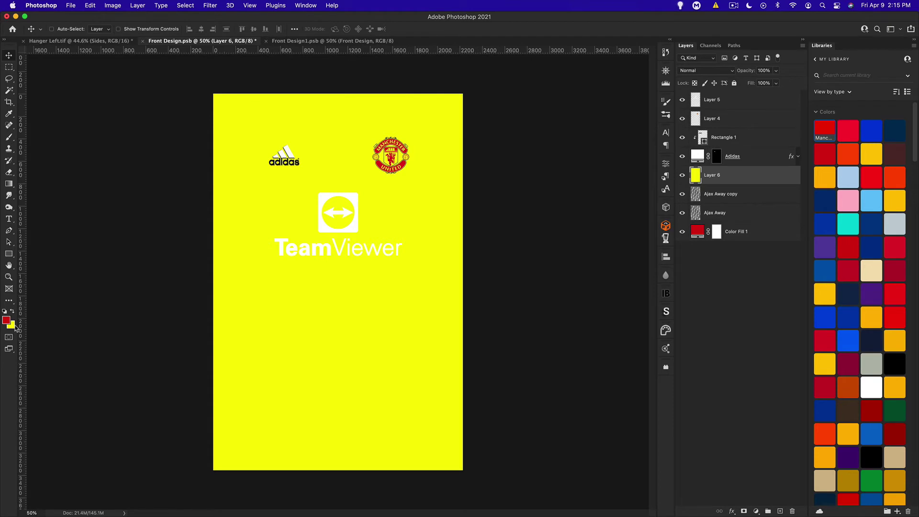
Step: Copy the yellow layer, both Ajax Away layers and Color Fill 1 from Front Design.psb into Front Design1.psb
key("shift")
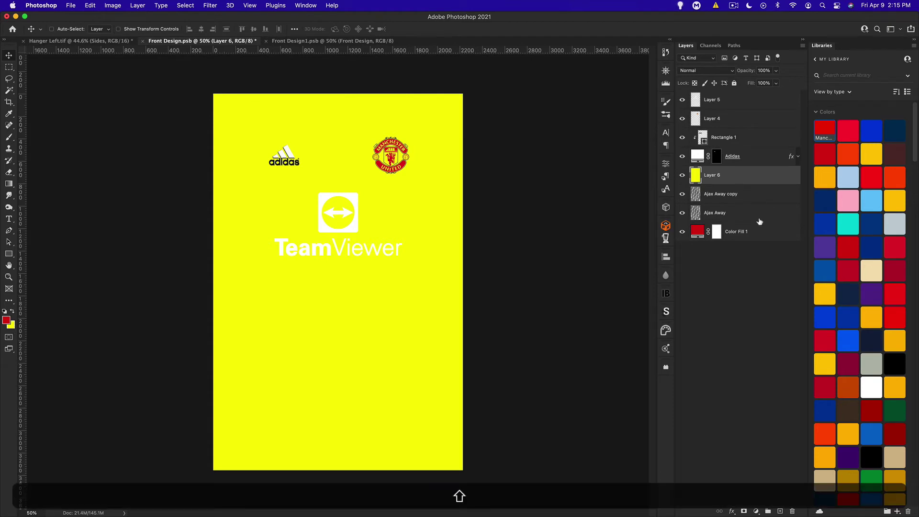
left_click(755, 240, "shift")
left_click_drag(272, 163, 322, 205)
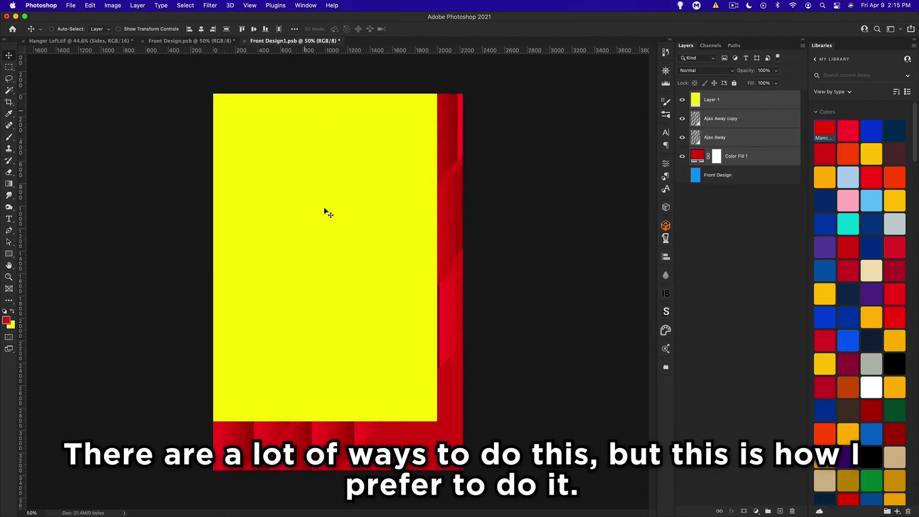
Step: Align the copied layers in Front Design1.psb so the yellow layer exactly covers the canvas
left_click_drag(324, 133, 357, 182)
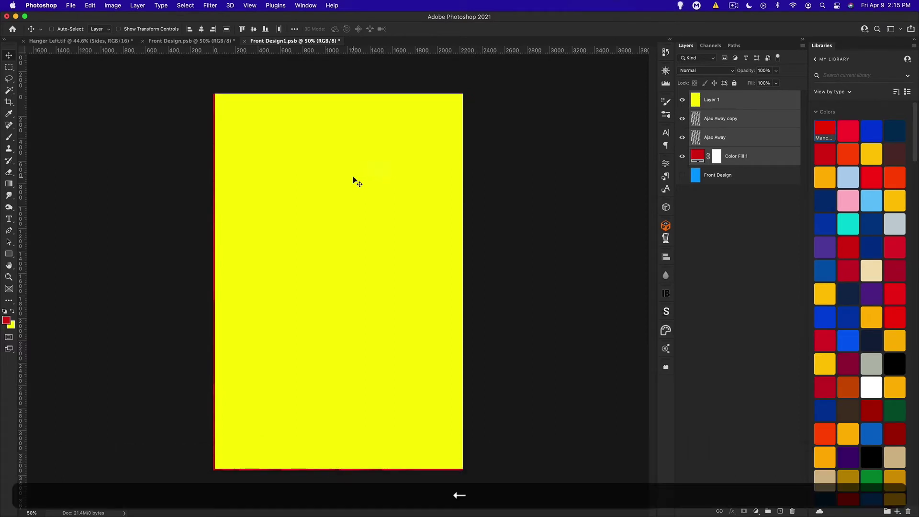
key("Left")
key("Left")
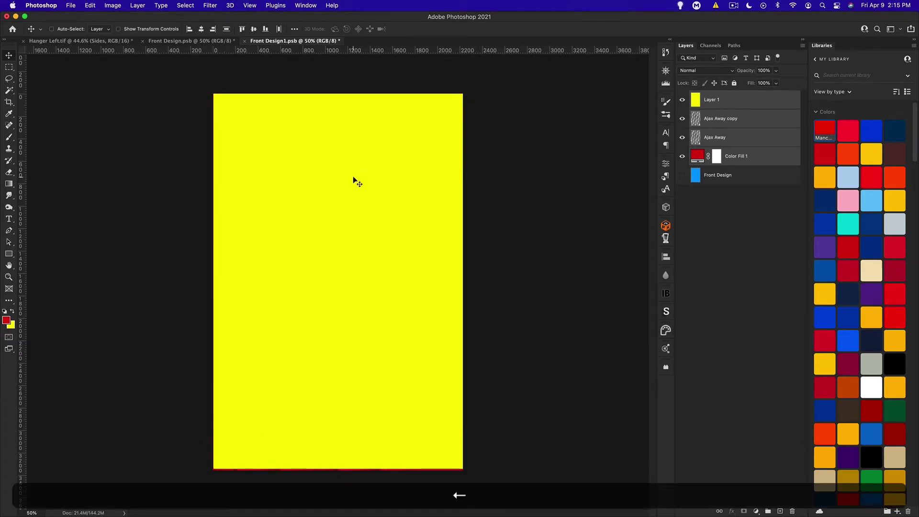
key("Down")
key("Down")
key("Down")
key("Down")
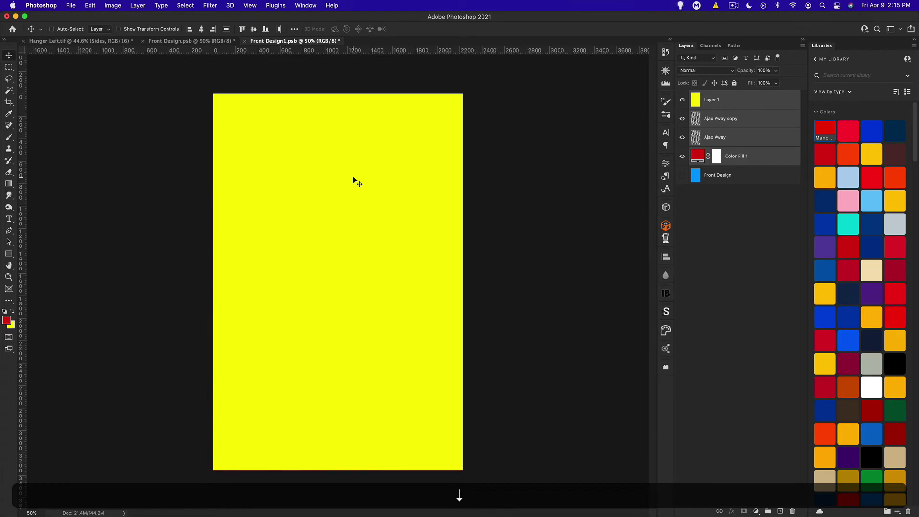
key("Down")
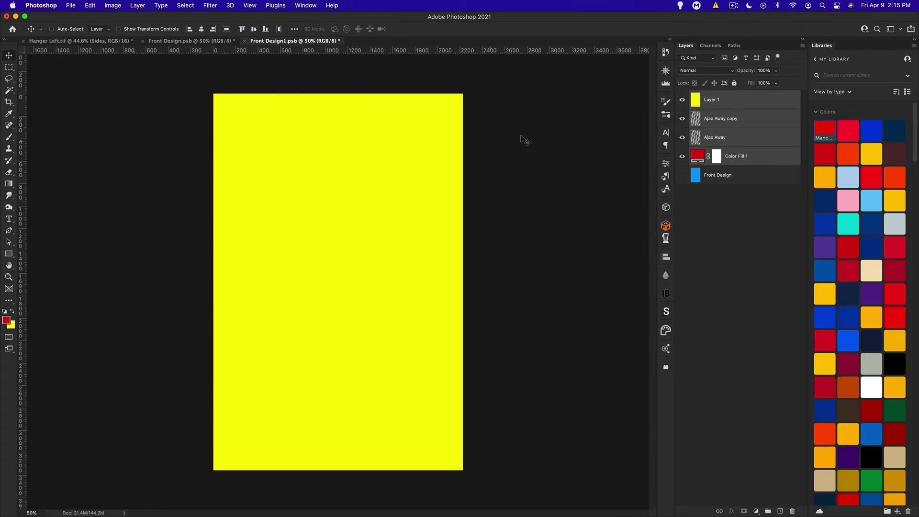
Step: Delete the yellow guide layer from both Front Design1.psb and Front Design.psb
left_click(741, 106)
key("BackSpace")
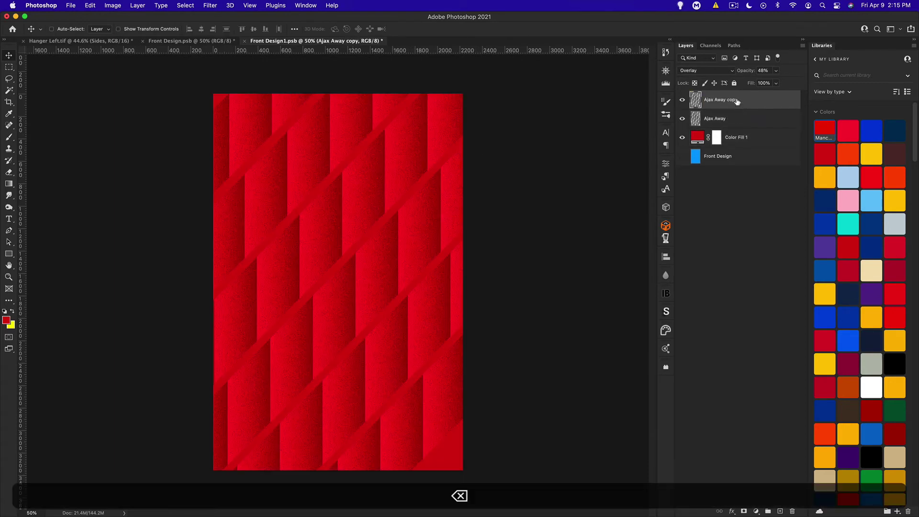
left_click(171, 42)
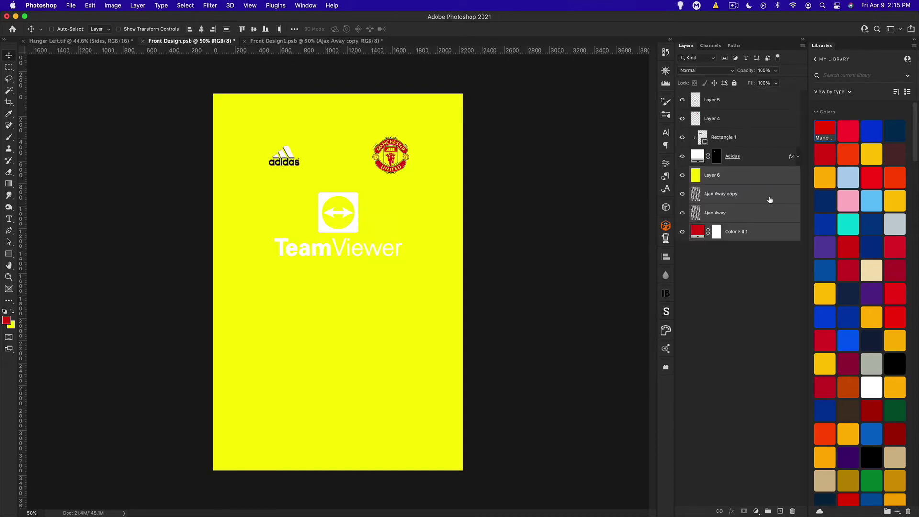
left_click(754, 182)
key("BackSpace")
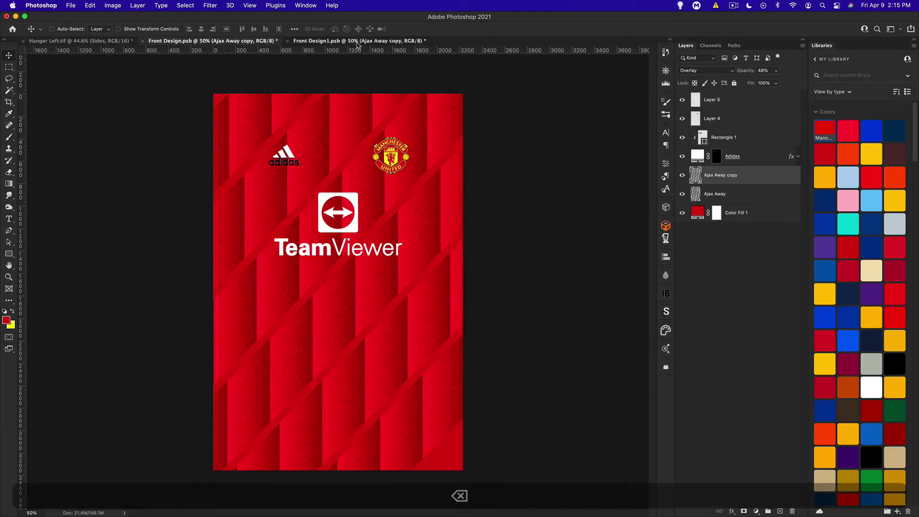
Step: Save Front Design1.psb to update the shirt's sides and return to Hanger Left.tif
key("ctrl+Tab")
key("super+s")
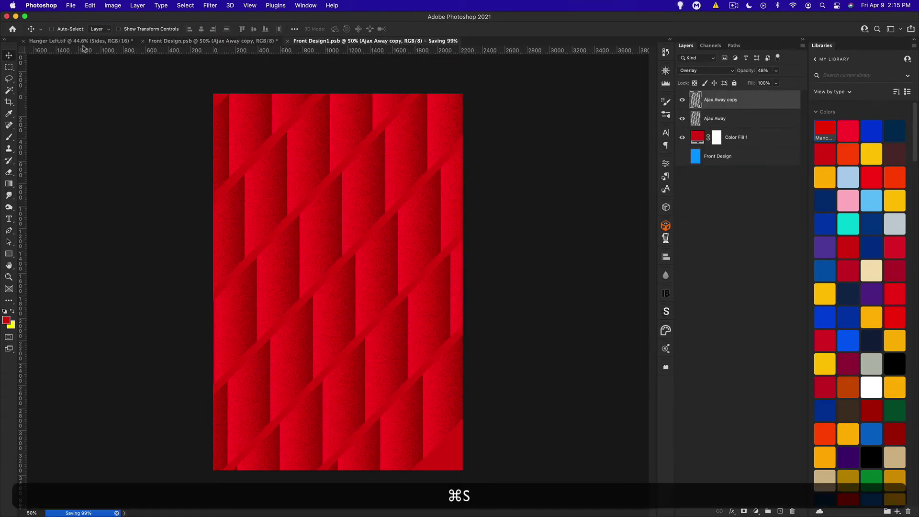
key("ctrl+Tab")
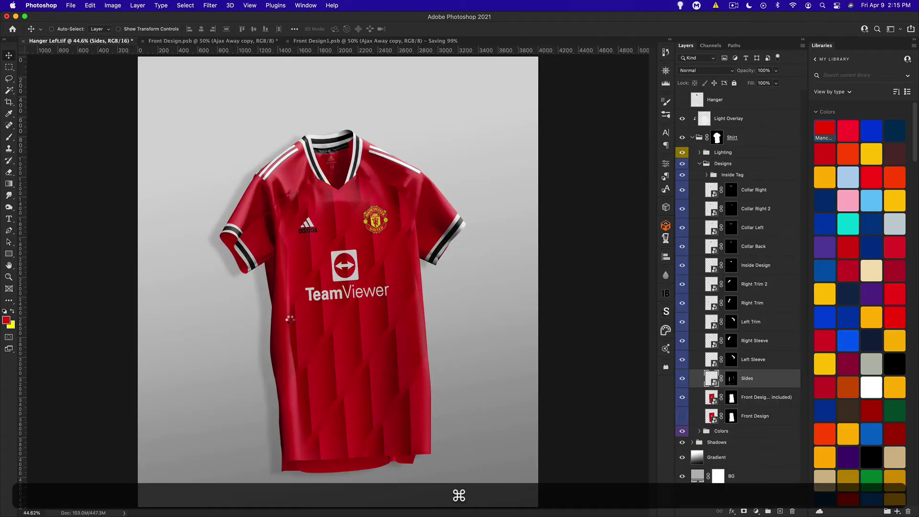
Step: Inspect how the pattern continues from the front onto the side panel in the mock-up, up close and as a whole
key("super+equal")
key("super+equal")
key("super+equal")
key("super+equal")
key("super+equal")
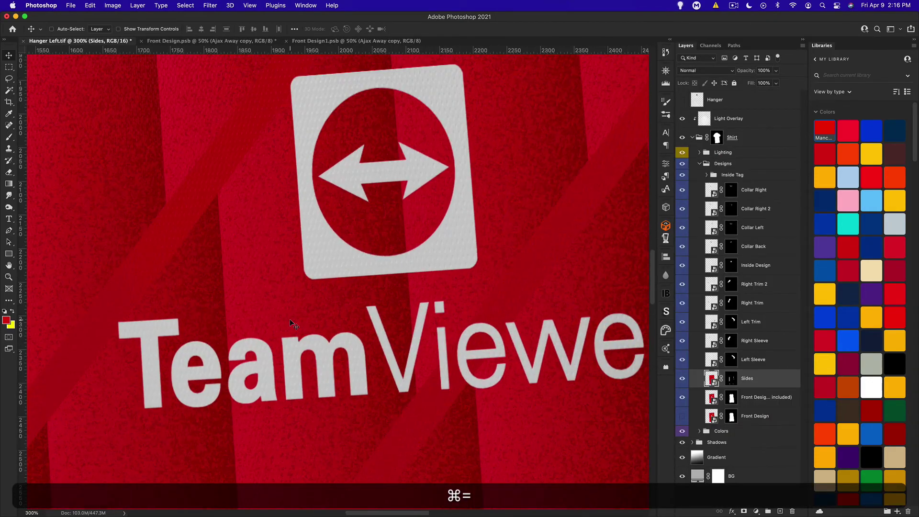
left_click_drag(289, 323, 568, 291)
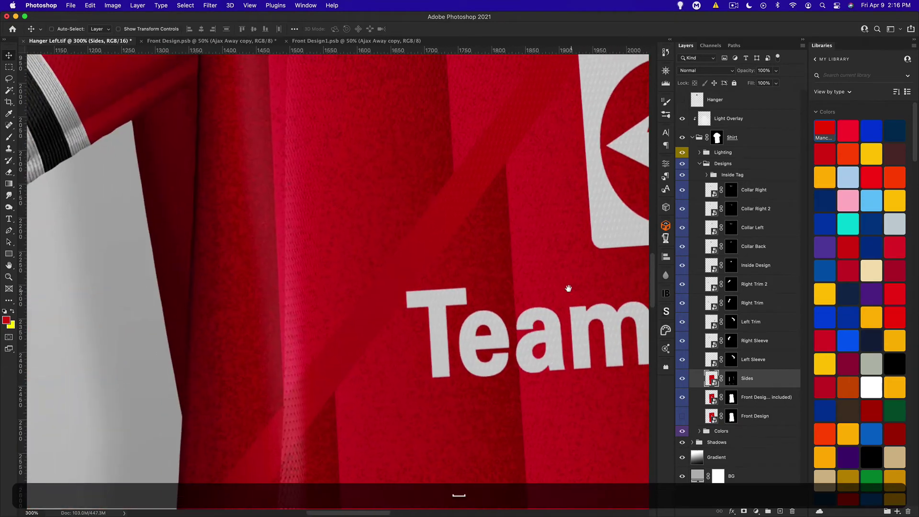
key("super+minus")
key("super+minus")
key("super+minus")
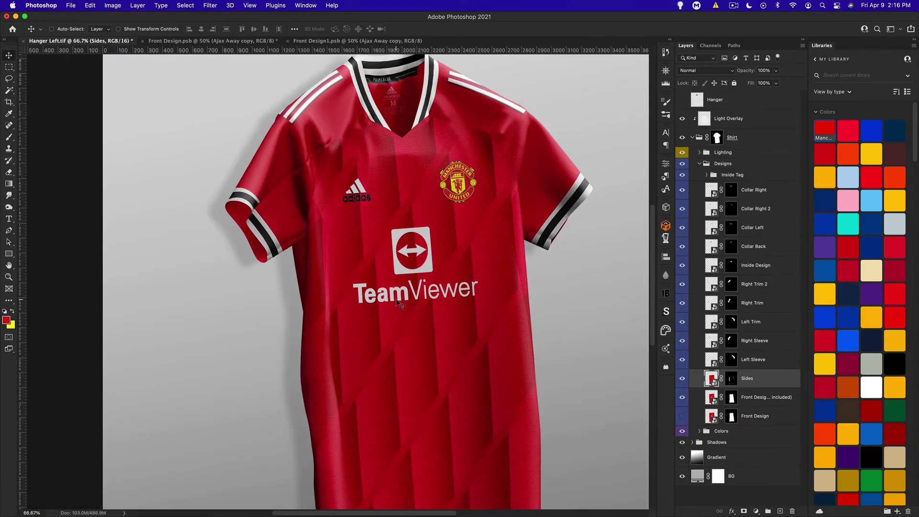
key("super+0")
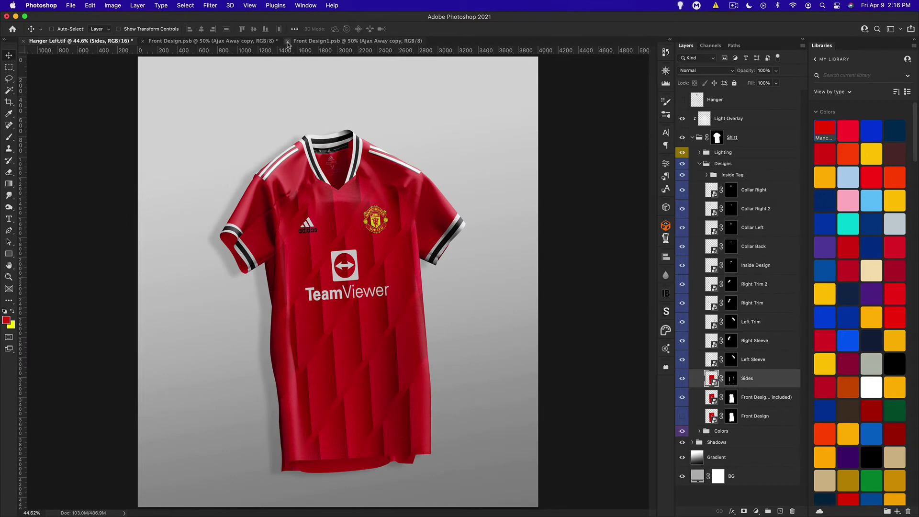
Step: Close Front Design1.psb and open the Right Sleeve smart object's contents from the shirt mock-up
left_click(288, 41)
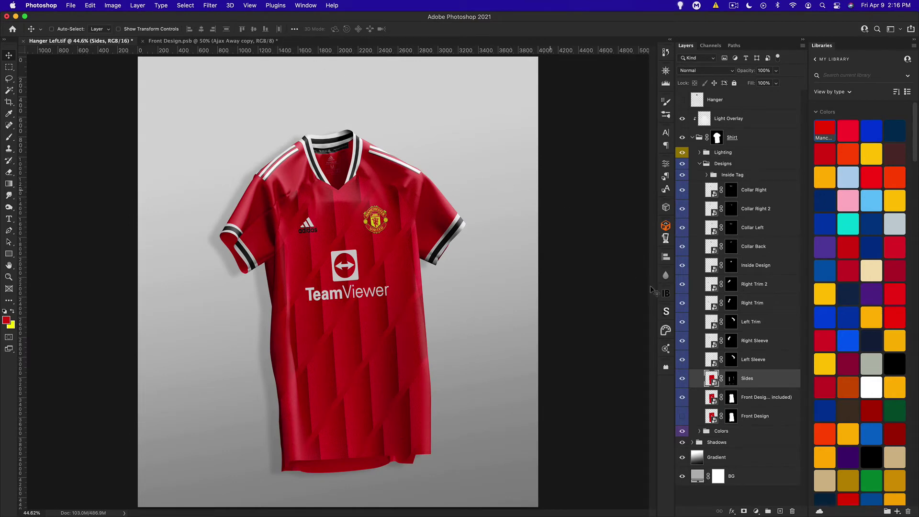
left_click(394, 209, "super")
double_click(394, 208)
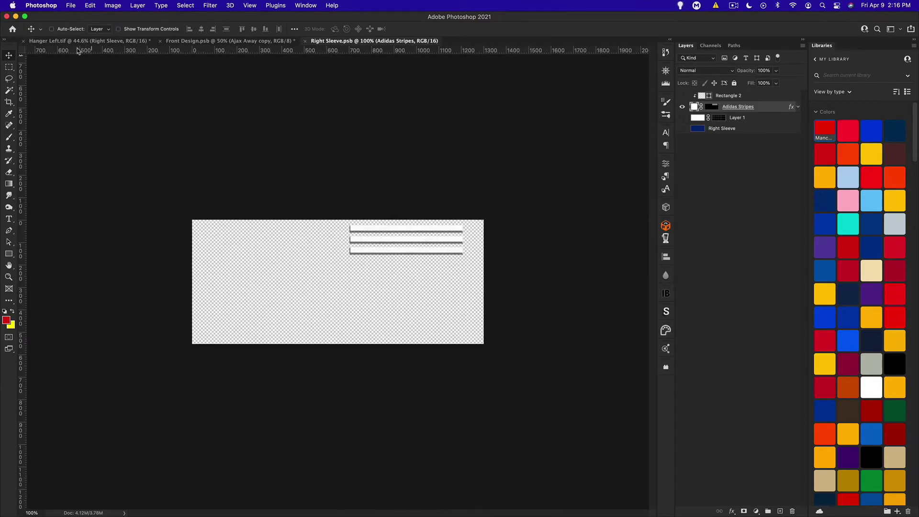
Step: Open the Left Sleeve smart object's contents from the shirt mock-up and go back to Front Design.psb
left_click(72, 42)
double_click(713, 364)
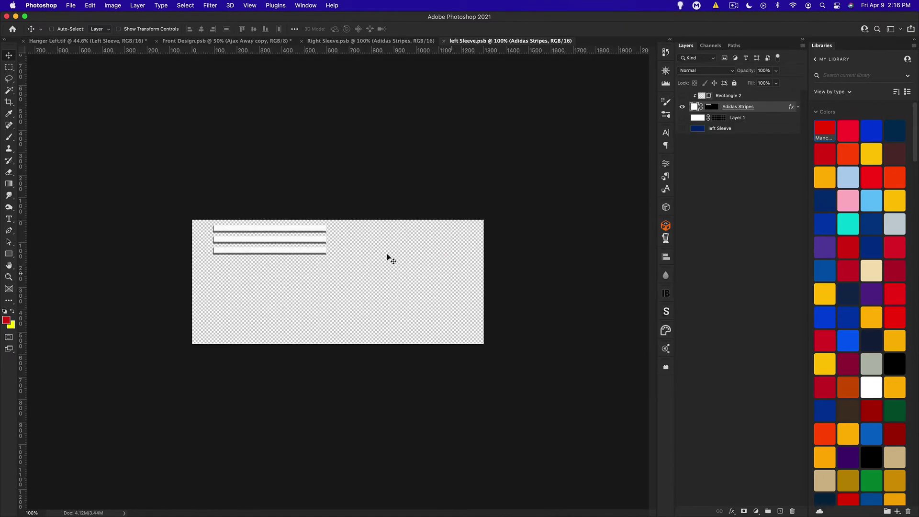
left_click(218, 41)
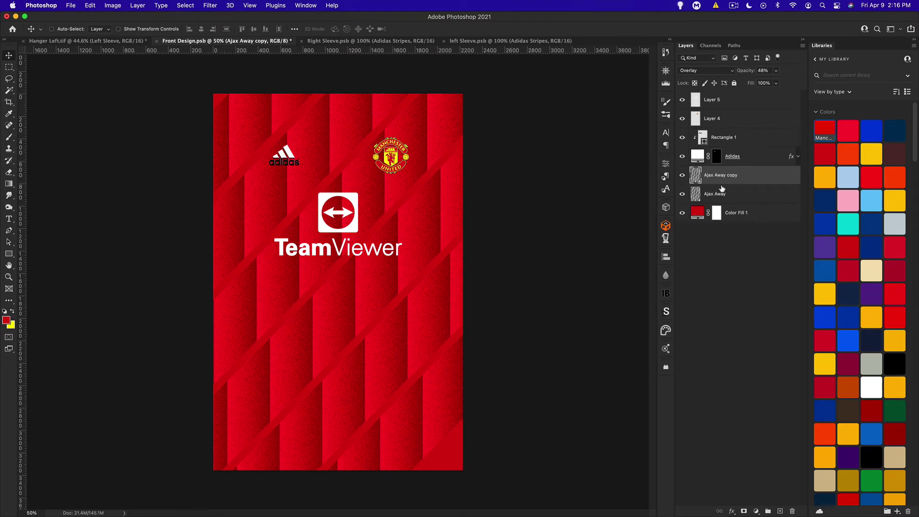
Step: Copy the Ajax Away copy, Ajax Away and Color Fill 1 layers from Front Design.psb into Right Sleeve.psb, beneath the Adidas Stripes layer
key("shift")
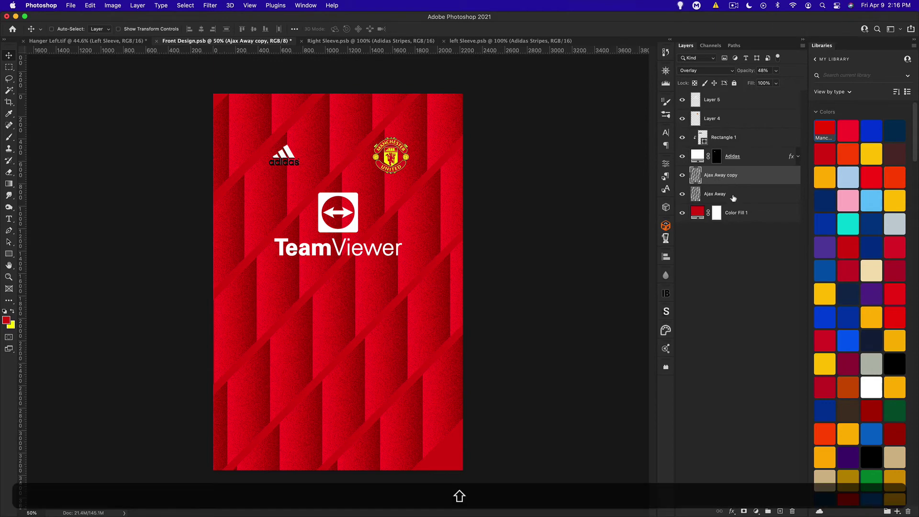
left_click(744, 212, "shift")
left_click_drag(332, 162, 364, 297)
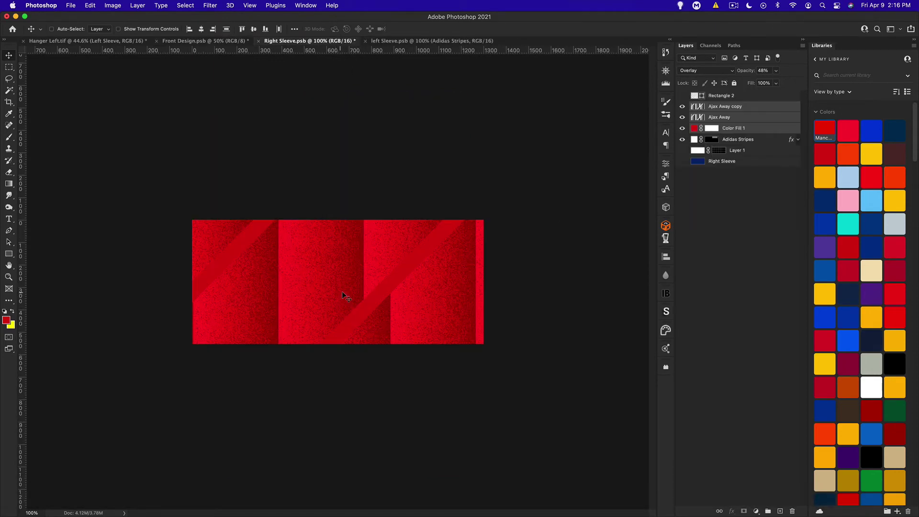
left_click_drag(763, 128, 753, 146)
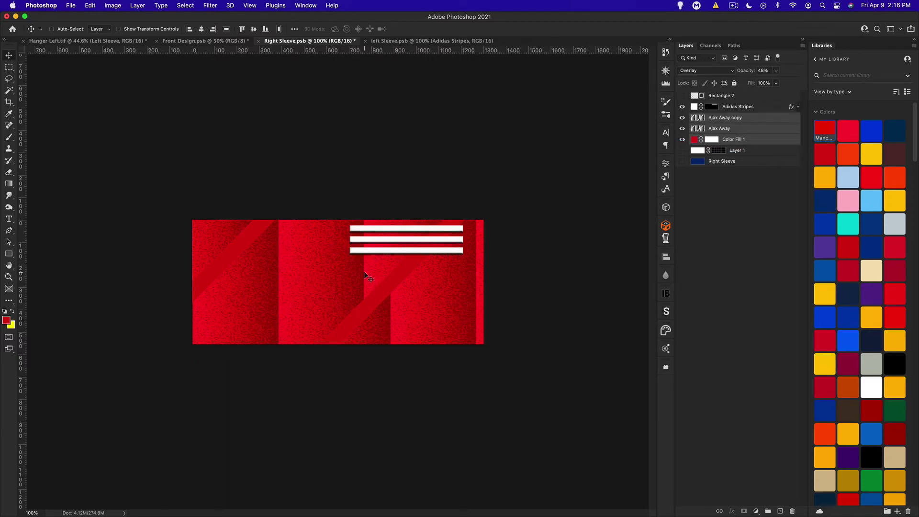
Step: Rotate the copied pattern and colour layers 90°, scale them to about 56% and centre them horizontally on the right sleeve canvas
key("super+minus")
key("super+minus")
key("super+minus")
key("super+t")
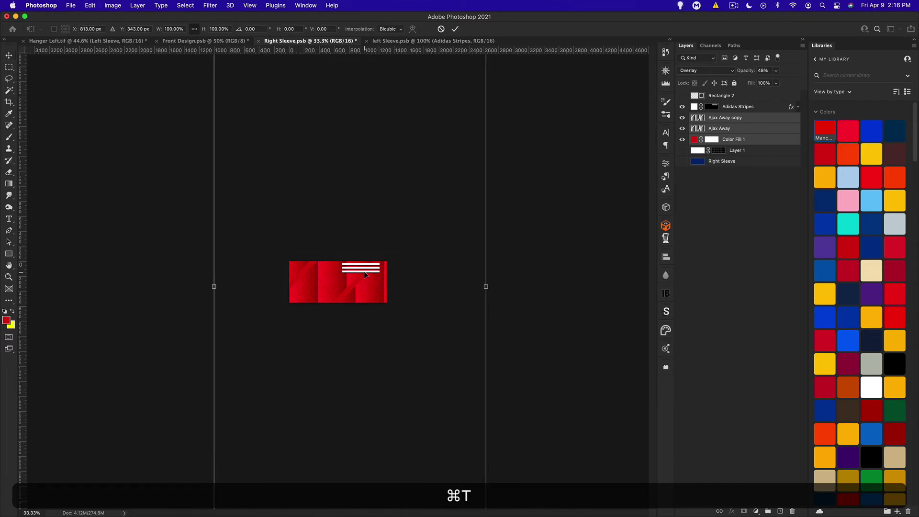
left_click_drag(517, 291, 357, 406)
key("shift")
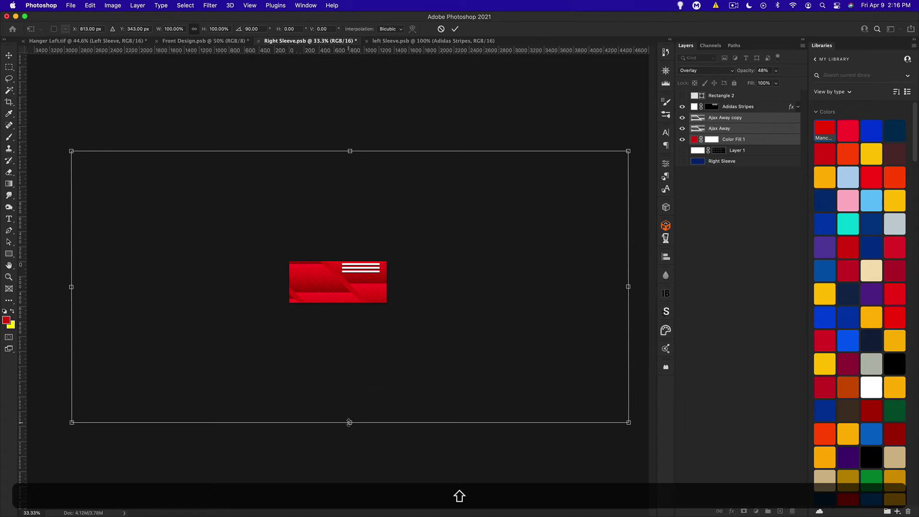
key("alt")
left_click_drag(350, 422, 350, 363)
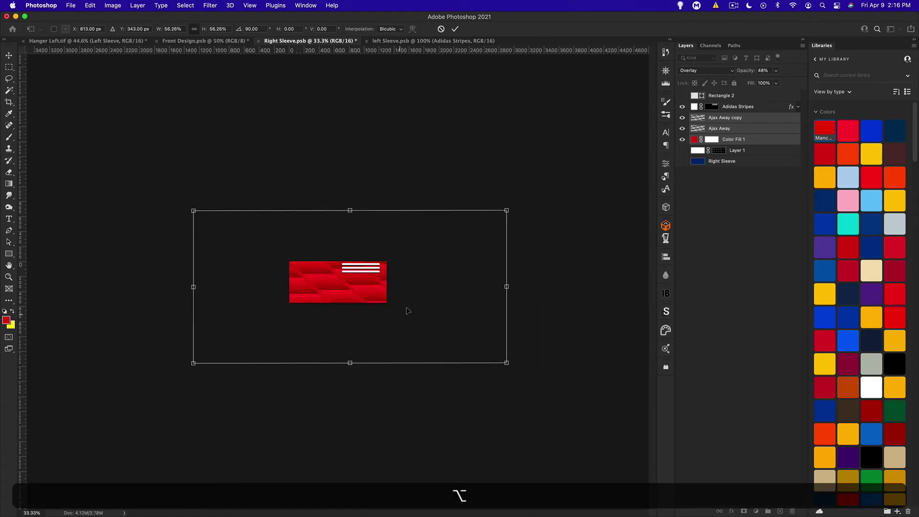
left_click_drag(410, 309, 397, 309)
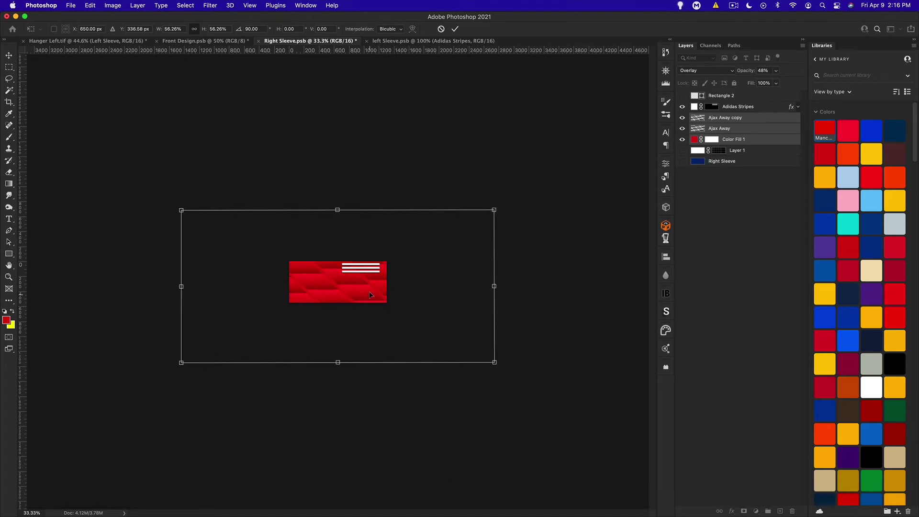
key("Return")
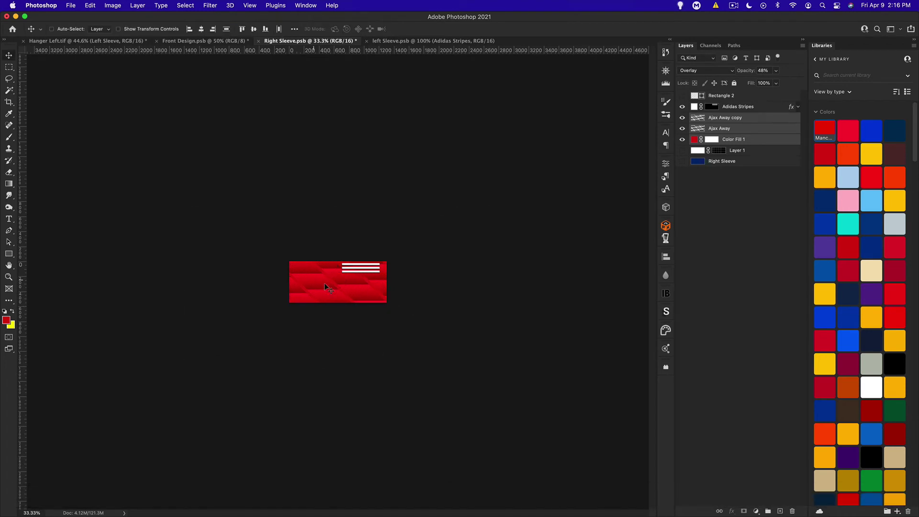
Step: Nudge the right sleeve's pattern into place, save Right Sleeve.psb and check the sleeve up close in Hanger Left.tif
left_click_drag(353, 277, 349, 280)
key("super+s")
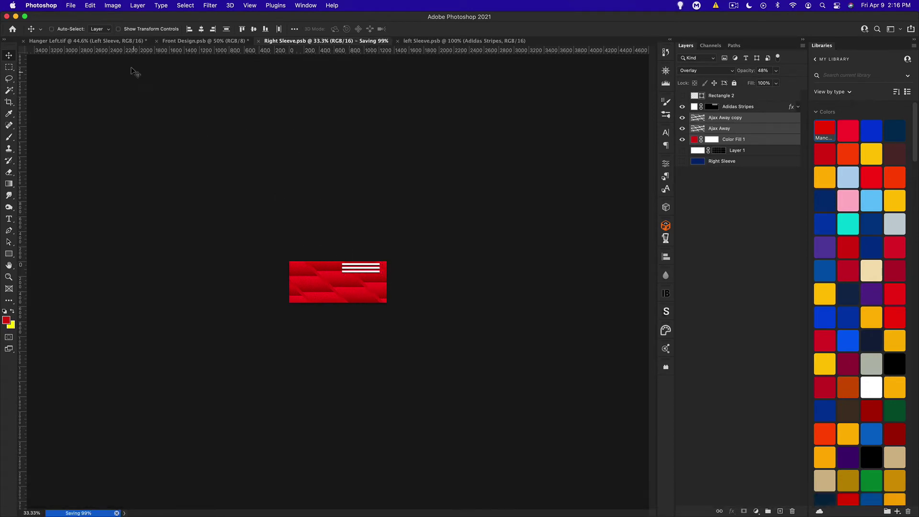
left_click(60, 41)
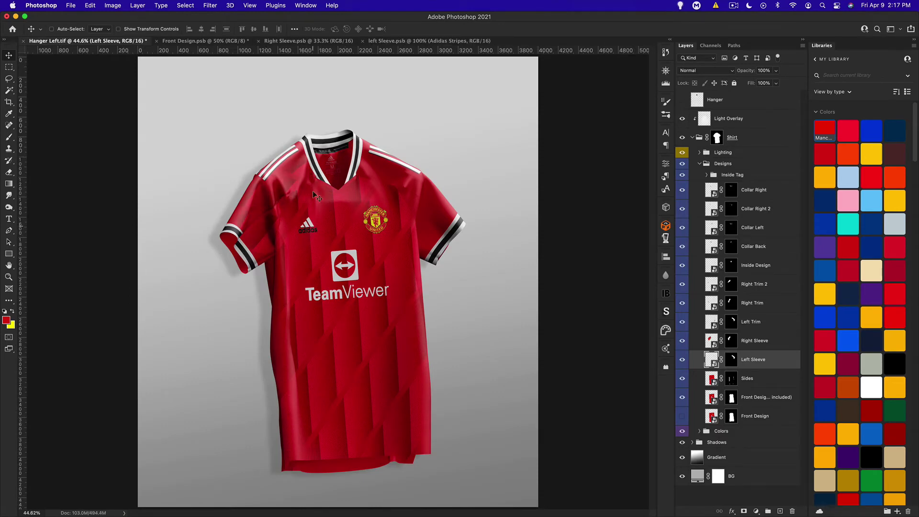
key("super+equal")
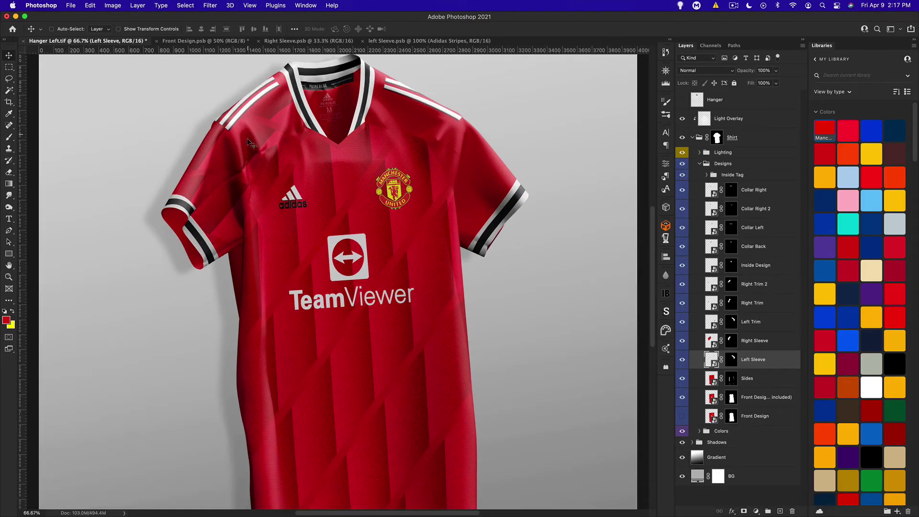
Step: Copy the two Ajax Away layers and Color Fill 1 from Right Sleeve.psb into left Sleeve.psb, beneath the Adidas Stripes layer
left_click(294, 41)
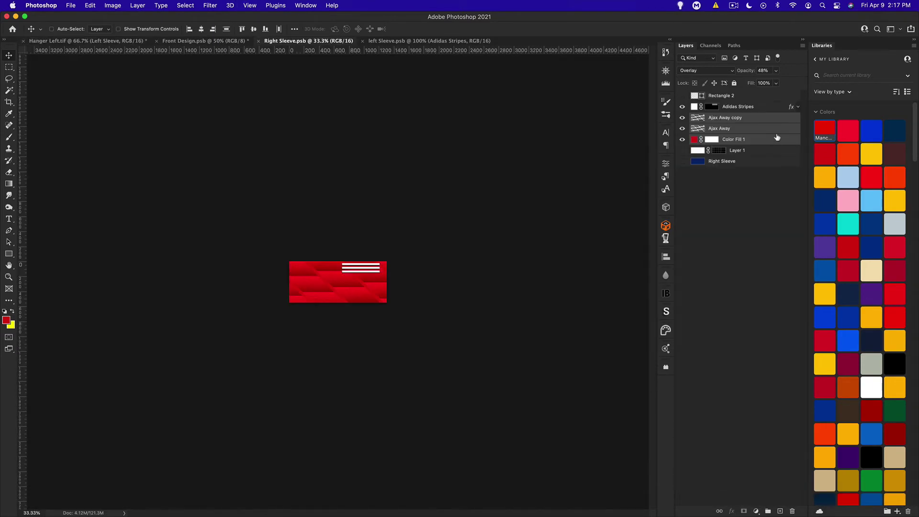
left_click(403, 42)
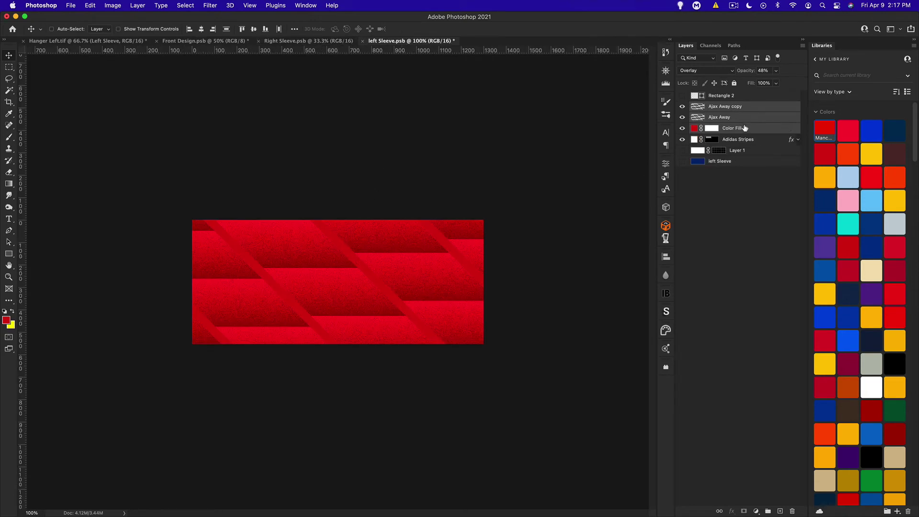
left_click_drag(745, 128, 740, 147)
Step: Flip the left sleeve's pattern layers horizontally, shift them along the canvas to the right and save left Sleeve.psb
key("super")
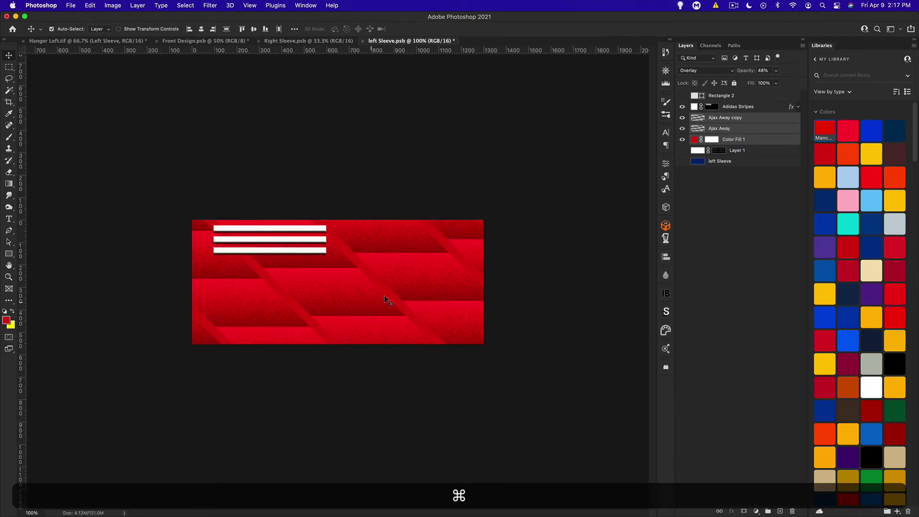
key("super+t")
right_click(329, 281)
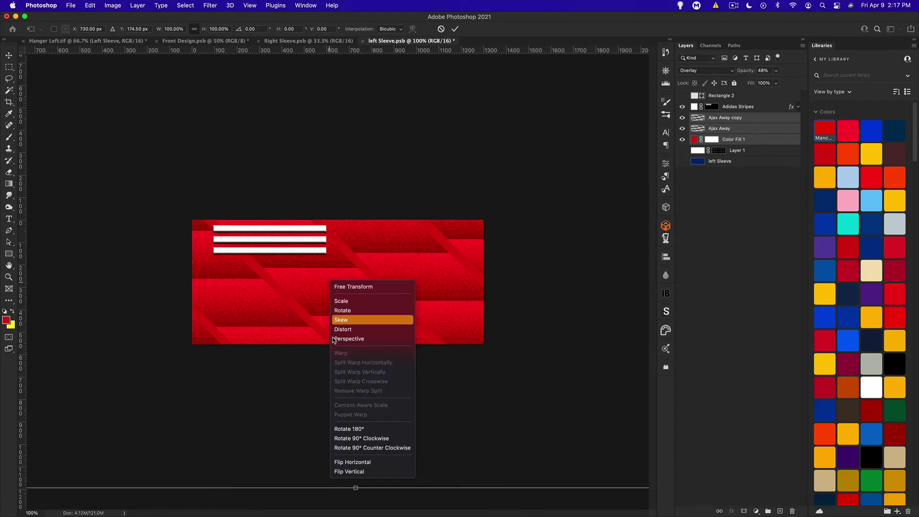
left_click(356, 462)
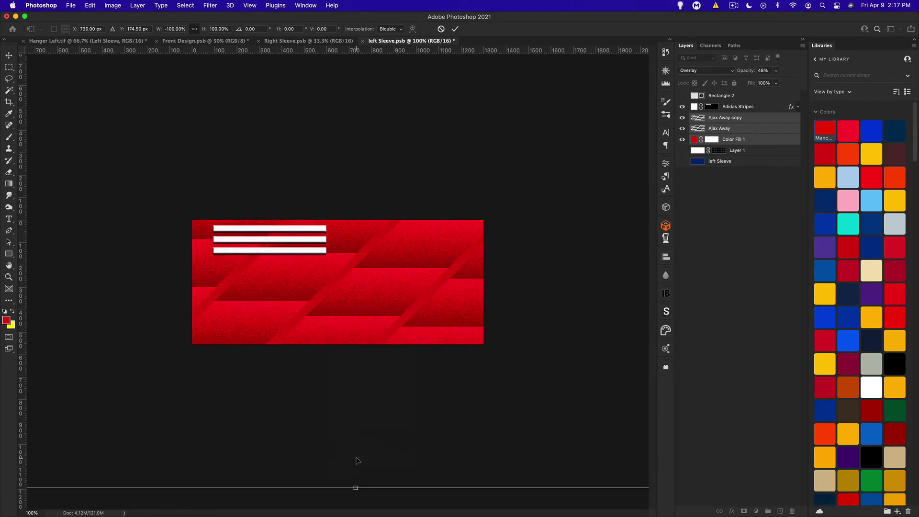
key("Return")
left_click_drag(293, 290, 354, 290)
key("super+s")
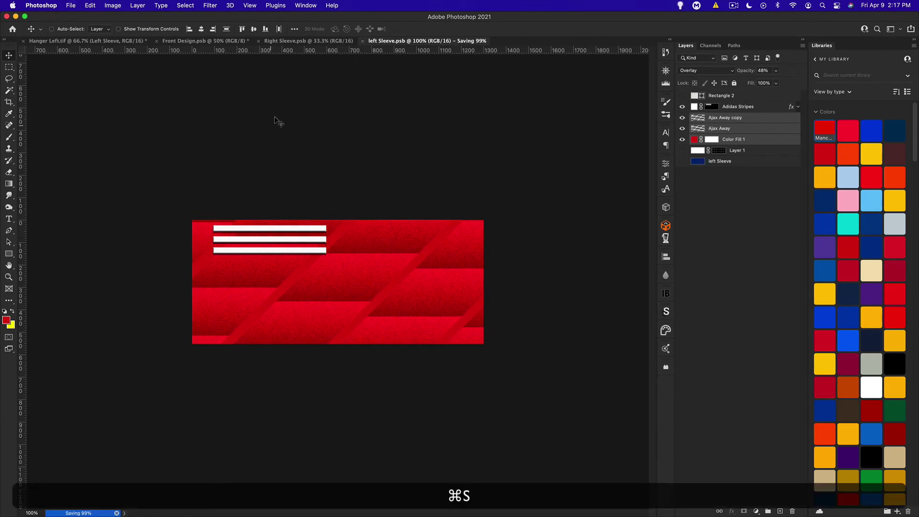
Step: Inspect the patterned sleeves and chest in the Hanger Left.tif mock-up, up close and as a whole
left_click(60, 40)
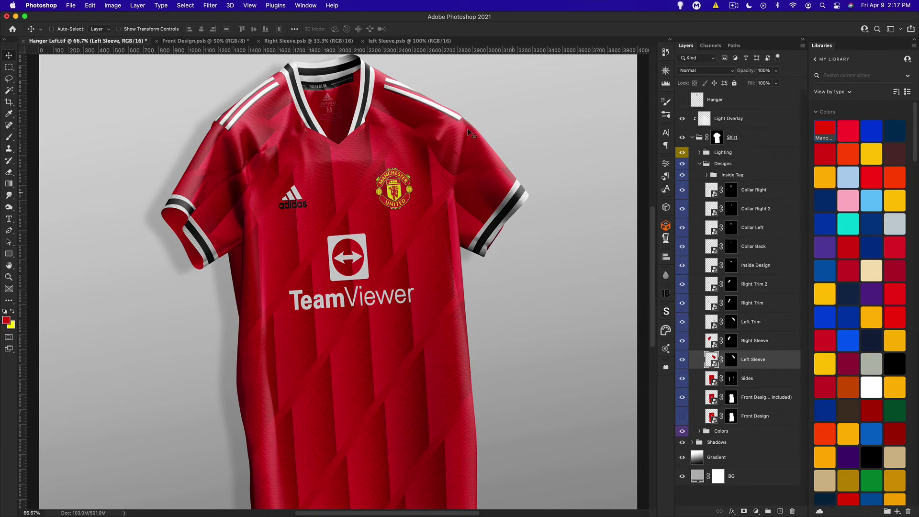
scroll(327, 214, "down", 2)
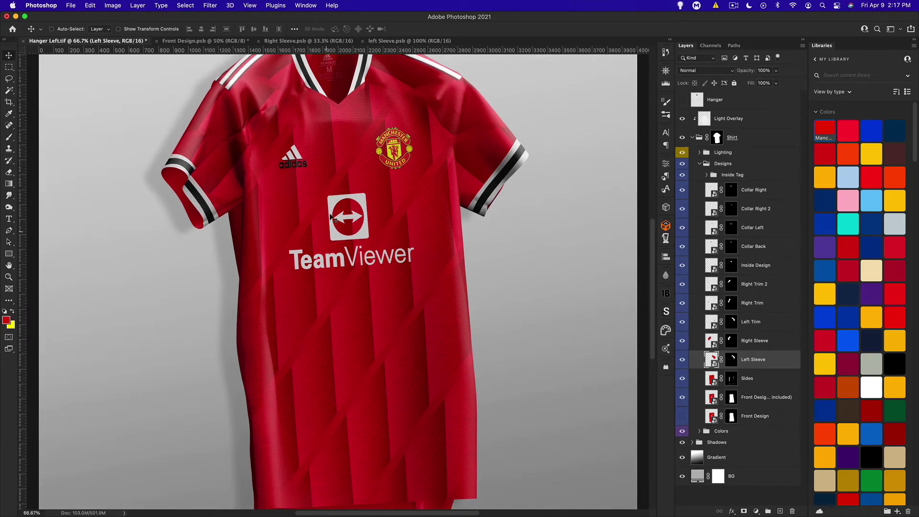
scroll(348, 191, "up", 1)
key("super+equal")
key("super+equal")
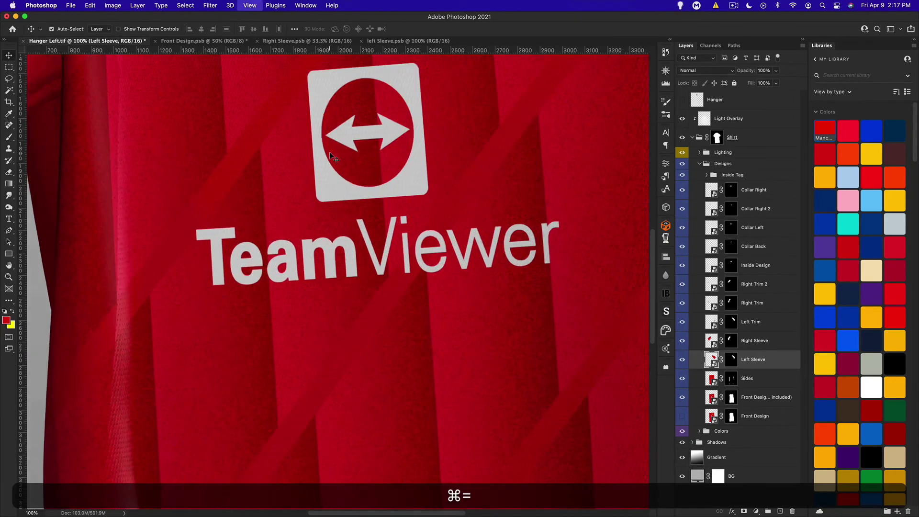
scroll(323, 153, "up", 10)
scroll(323, 153, "left", 8)
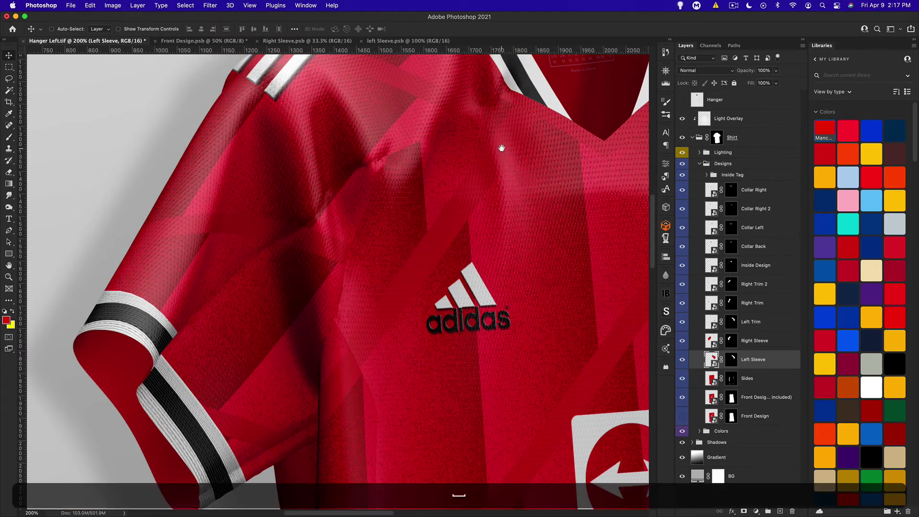
left_click_drag(500, 148, 166, 297)
key("super+0")
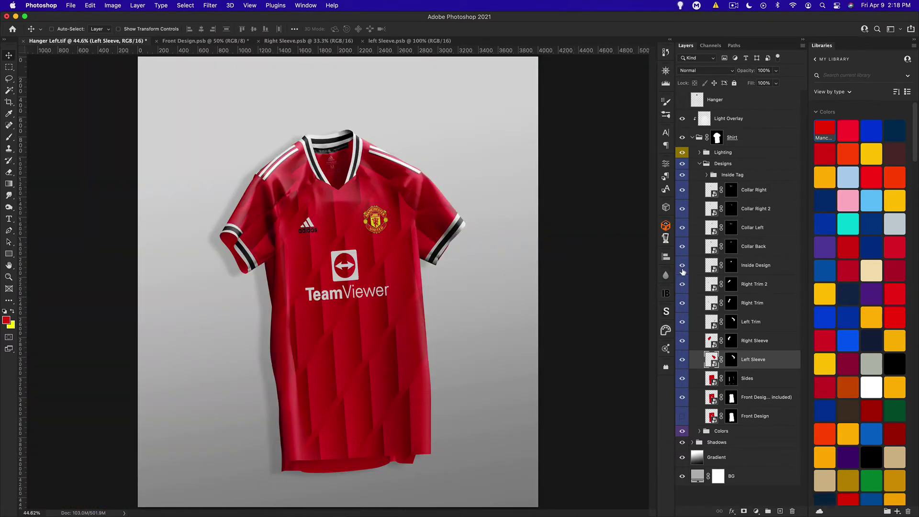
Step: Hide the Right Trim 2, Right Trim and Left Trim layers in the mock-up
left_click(683, 286)
left_click(686, 303)
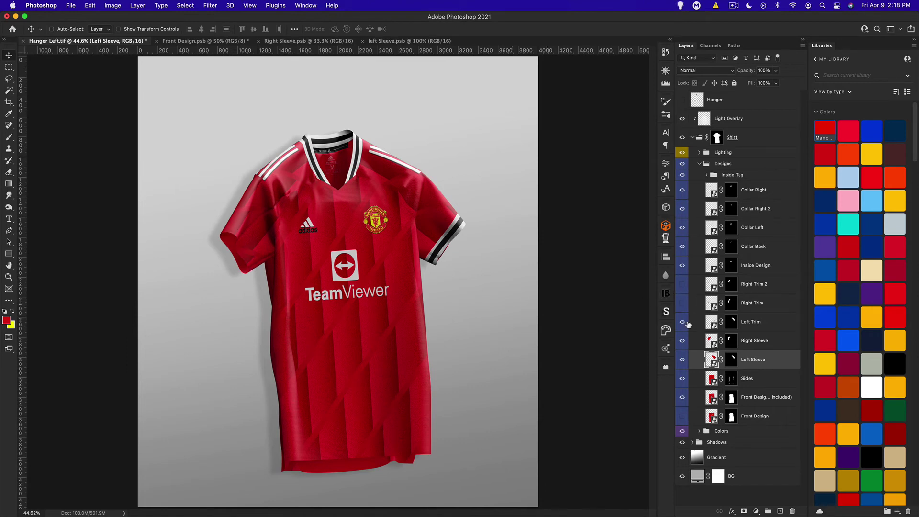
left_click(683, 323)
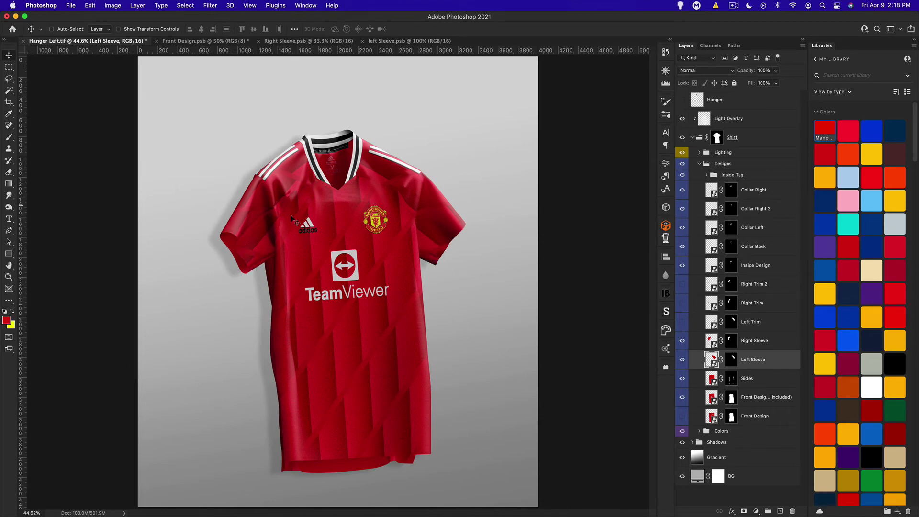
Step: Draw a vertical rectangle about 132 × 602 px along the left edge of Right Sleeve.psb, above all other layers
left_click(308, 41)
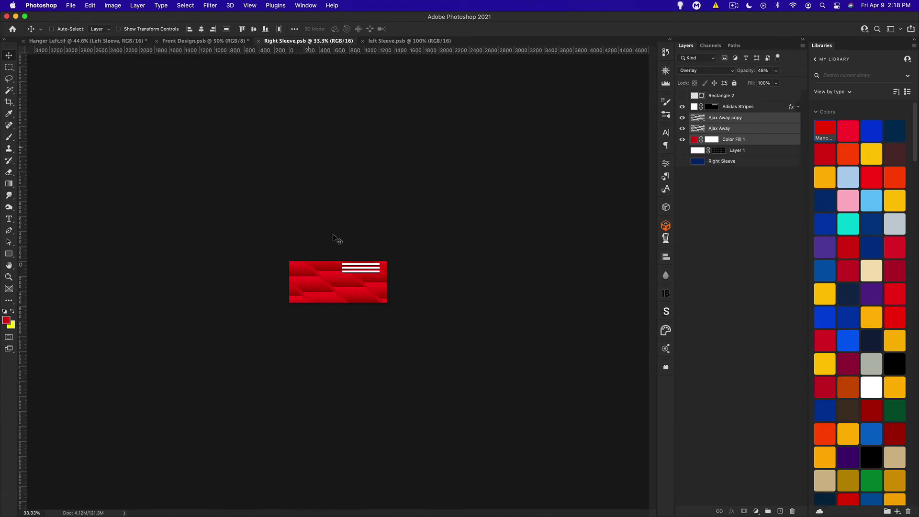
left_click(91, 41)
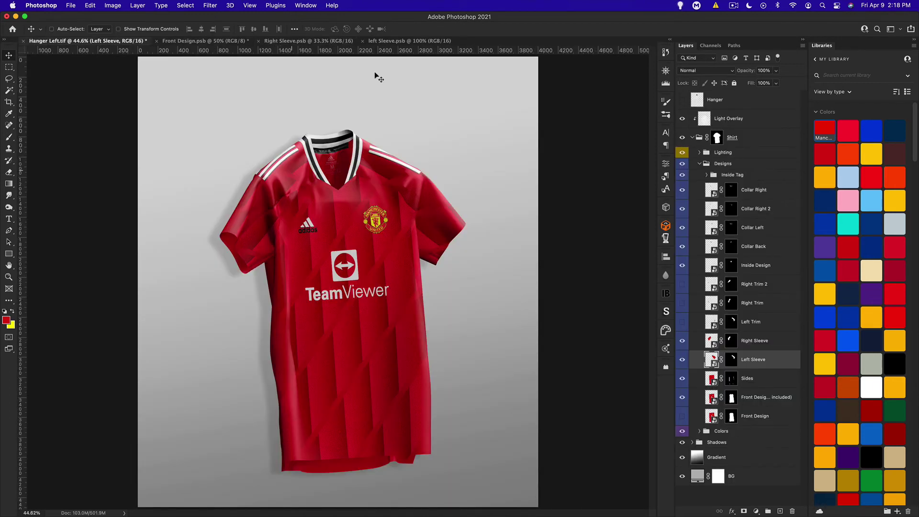
left_click(285, 41)
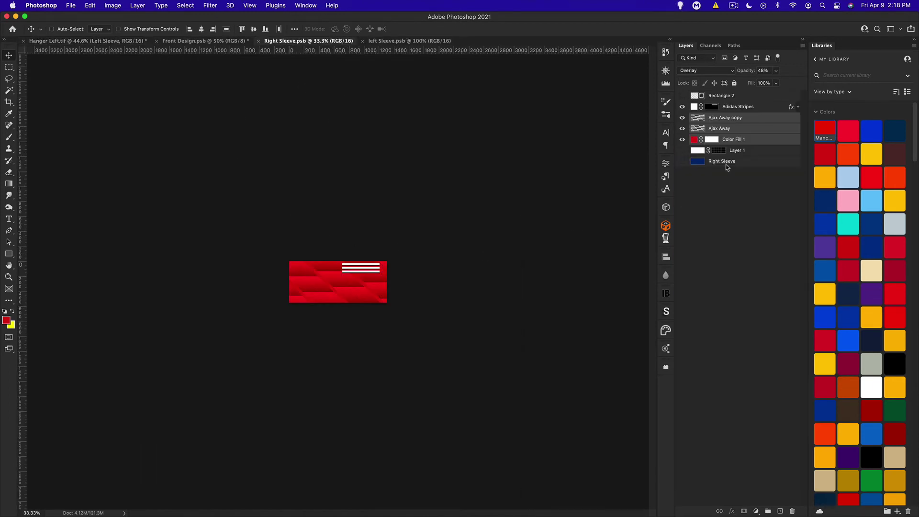
left_click(744, 119)
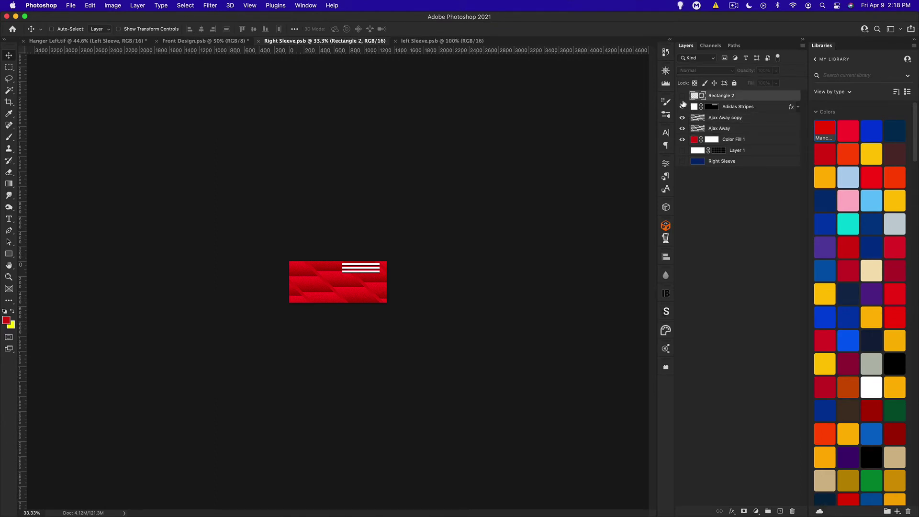
left_click(752, 98)
left_click(8, 255)
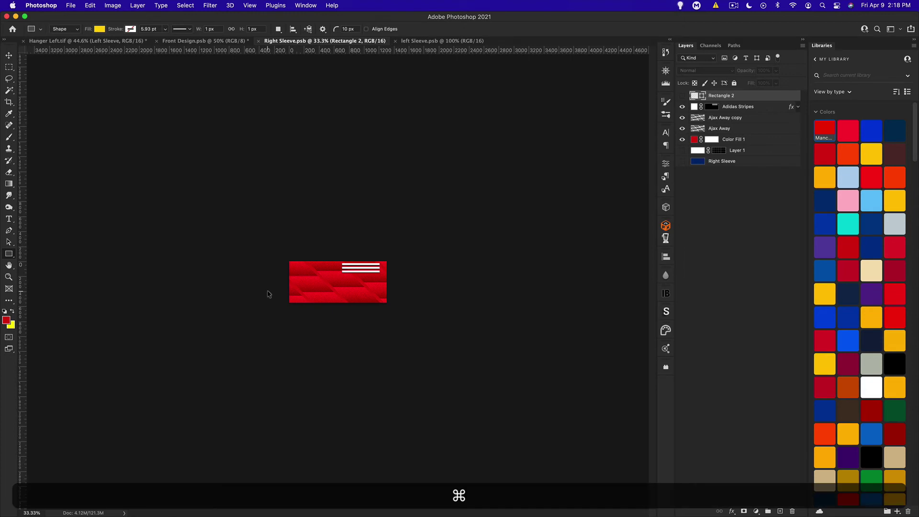
key("super+equal")
key("super+equal")
key("super+equal")
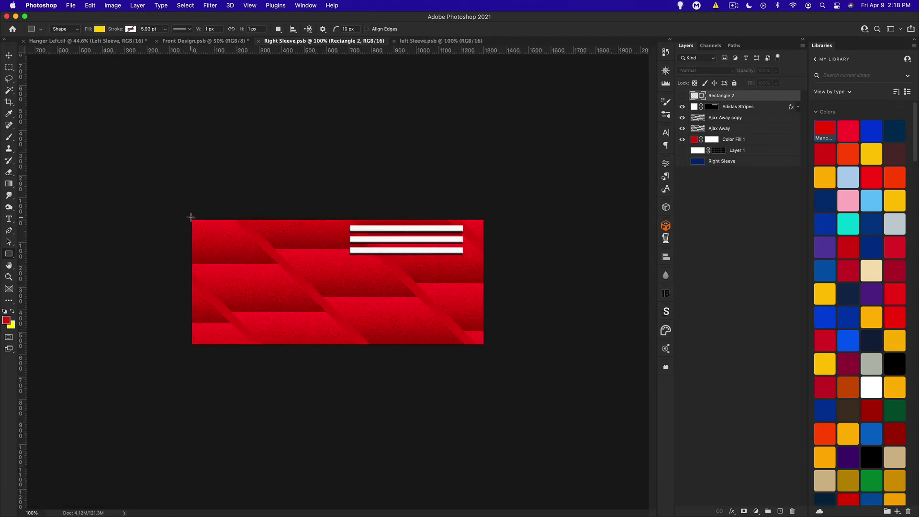
left_click_drag(190, 217, 219, 352)
left_click(8, 55)
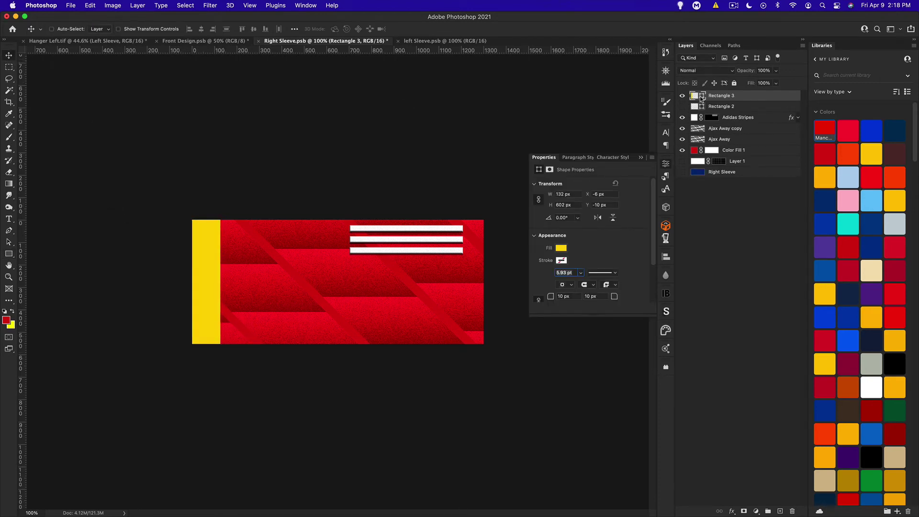
Step: Fill the right sleeve's new edge rectangle with white and save Right Sleeve.psb
double_click(701, 98)
left_click(575, 261)
left_click(767, 248)
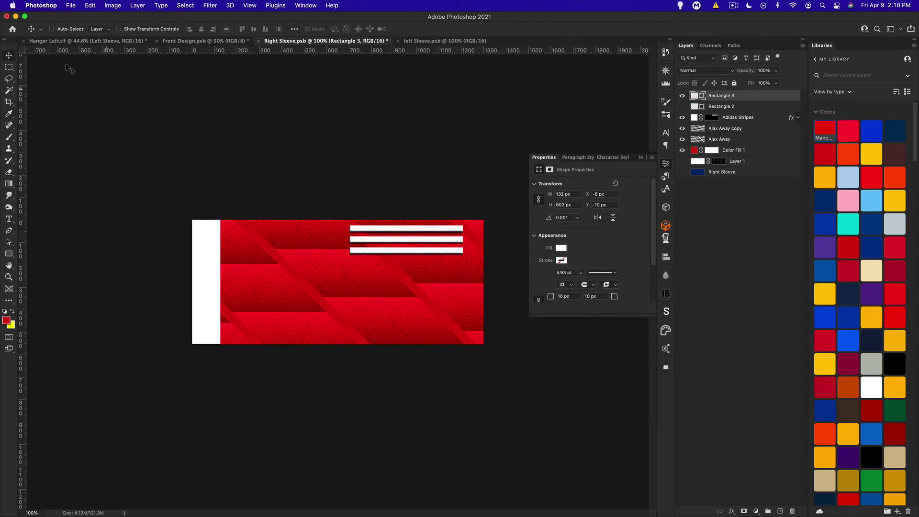
key("super+s")
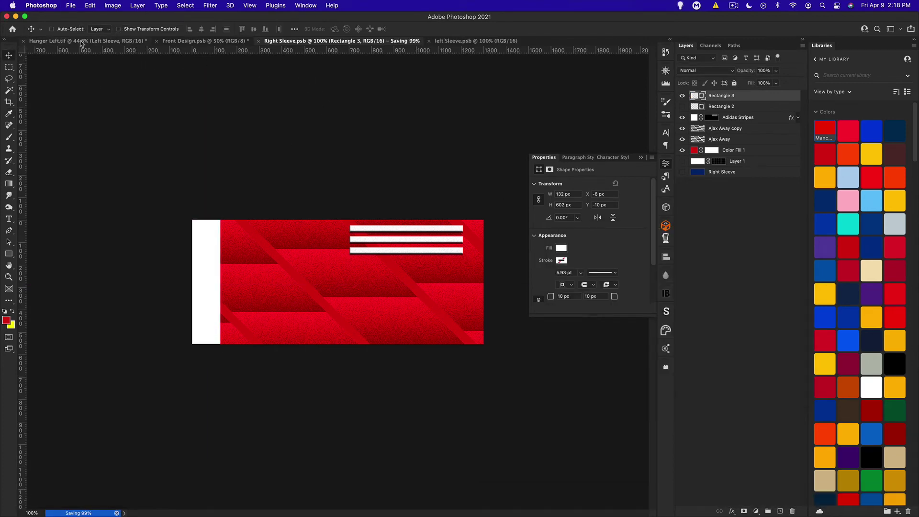
Step: Check the white cuff on the mock-up, delete the white edge rectangle from Right Sleeve.psb and save that file
left_click(81, 42)
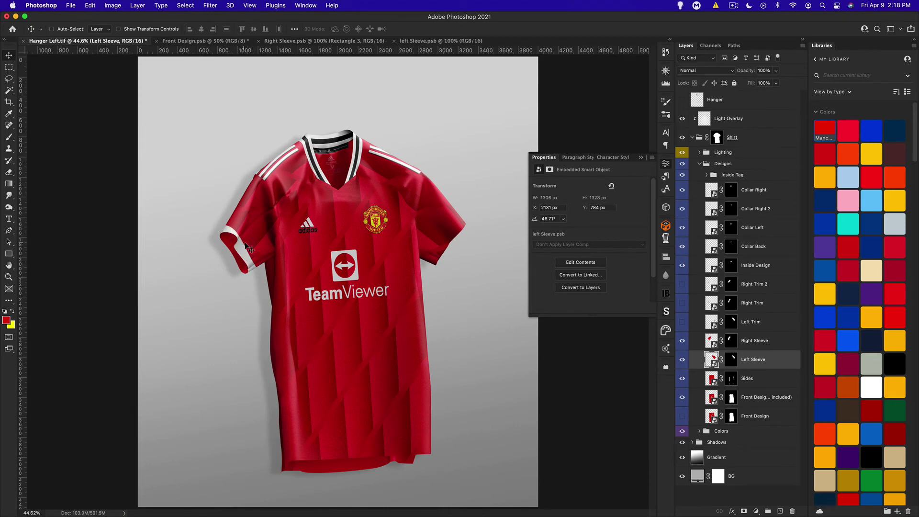
key("super+equal")
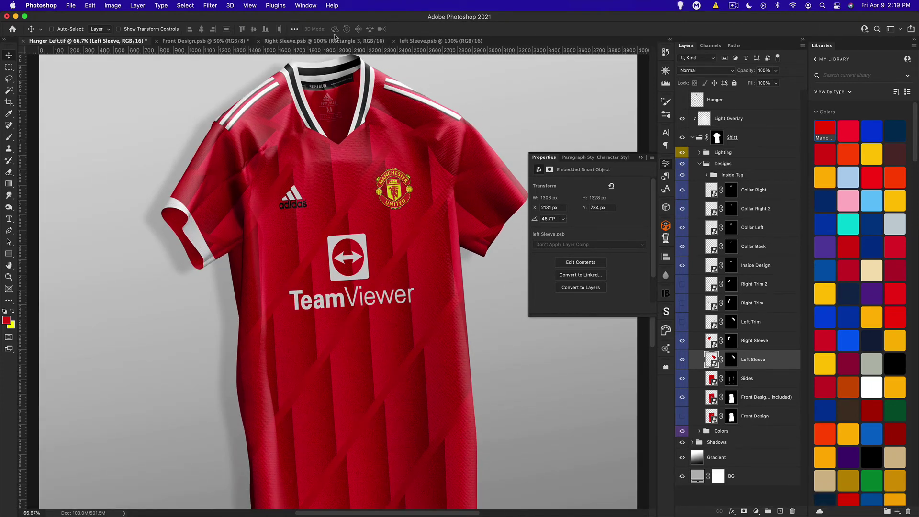
left_click(330, 41)
key("BackSpace")
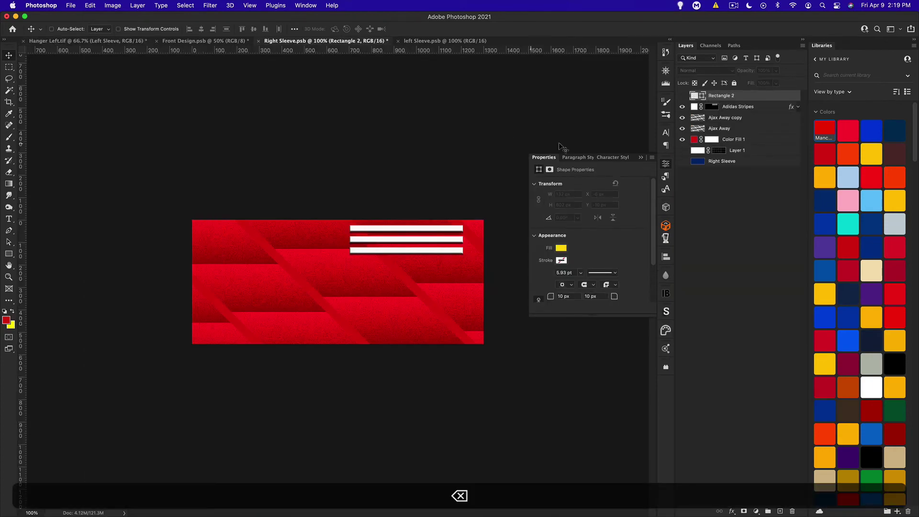
key("super+BackSpace")
key("super+s")
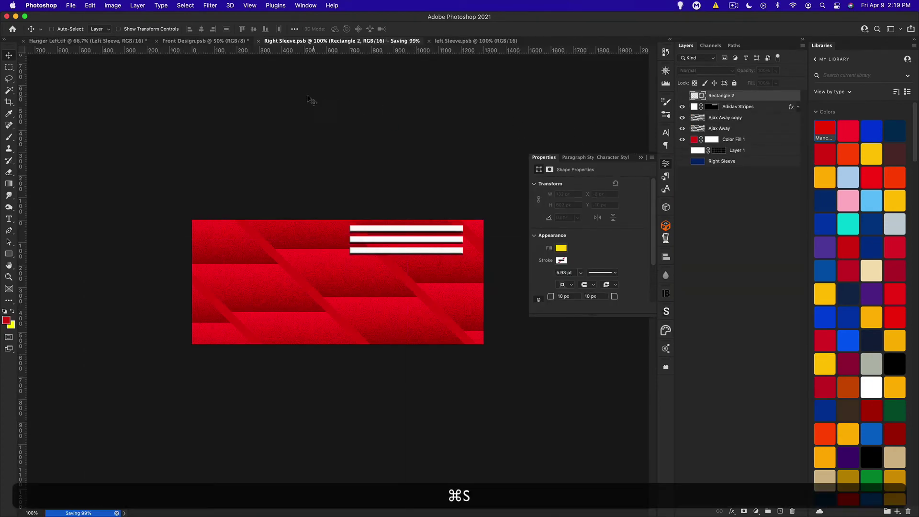
Step: Show the Right Trim 2, Right Trim and Left Trim layers in the mock-up and close both sleeve files
left_click(79, 41)
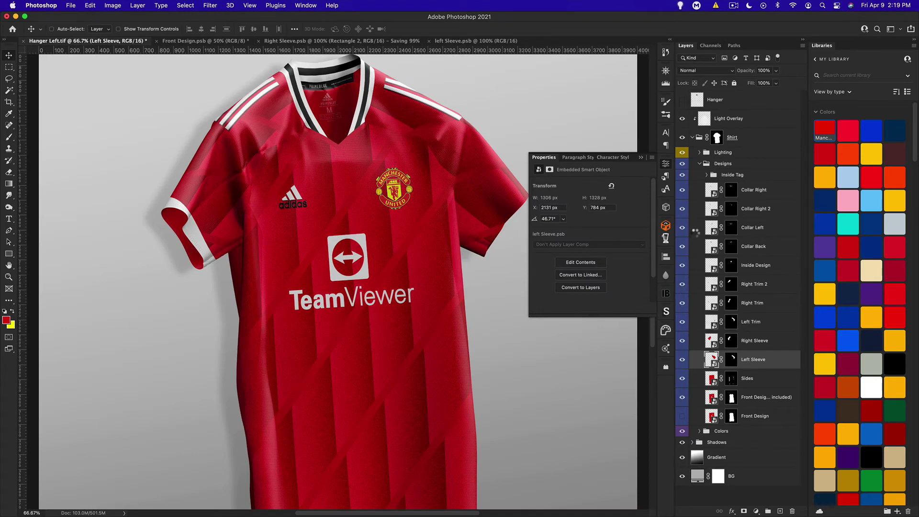
left_click(640, 157)
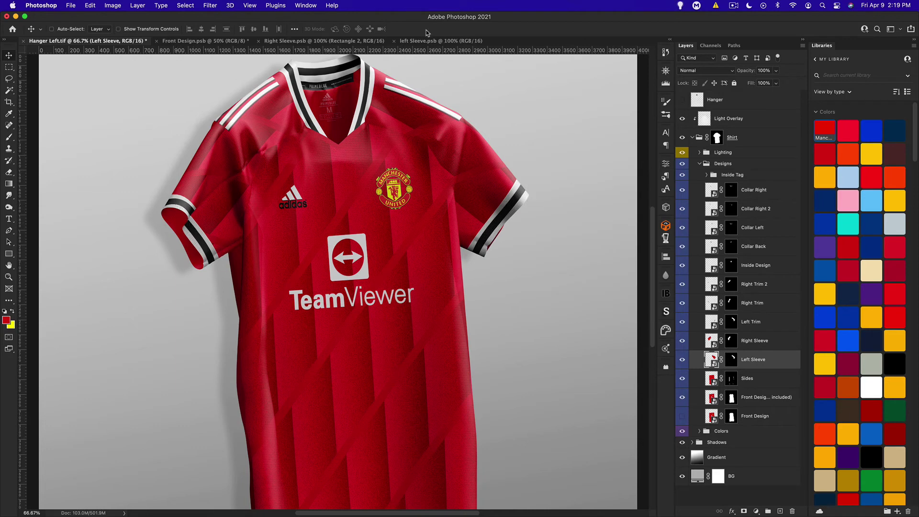
left_click(394, 41)
left_click(259, 42)
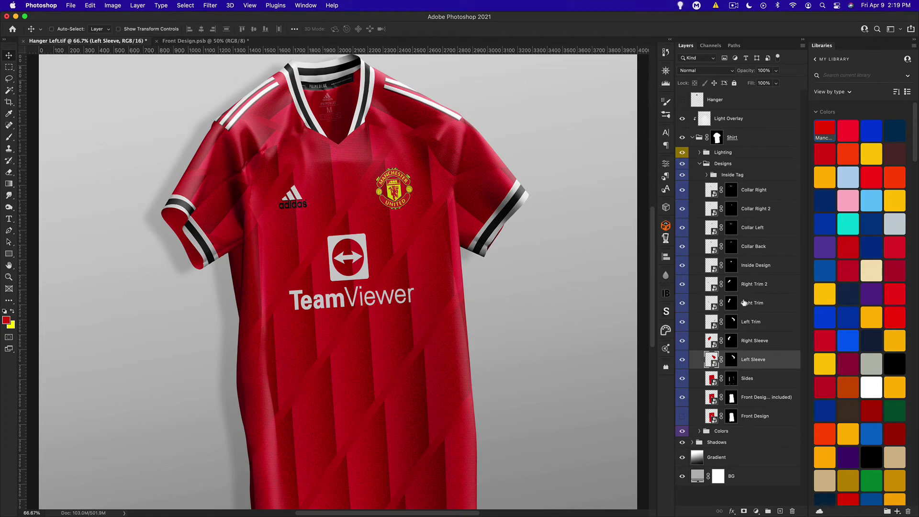
Step: Open the contents of the Right Trim and Left Trim smart objects for editing
left_click(757, 287)
left_click(758, 294)
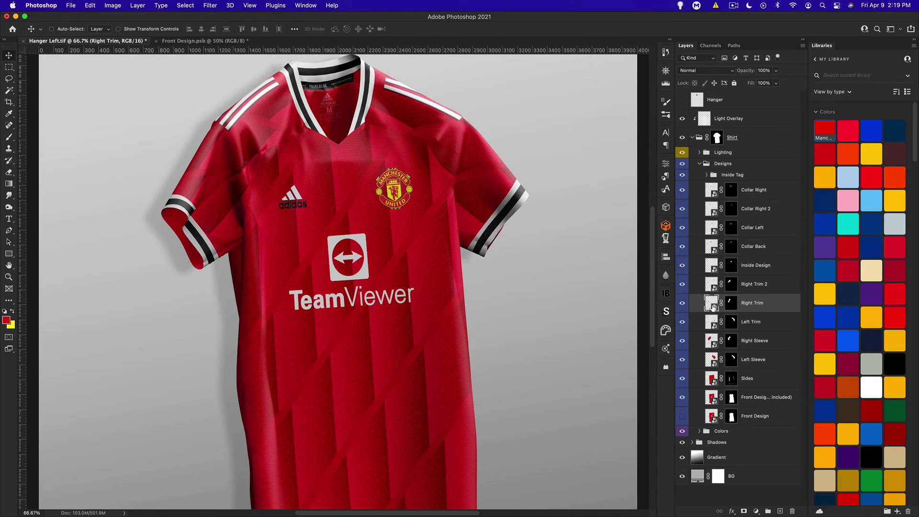
double_click(712, 303)
key("ctrl+Tab")
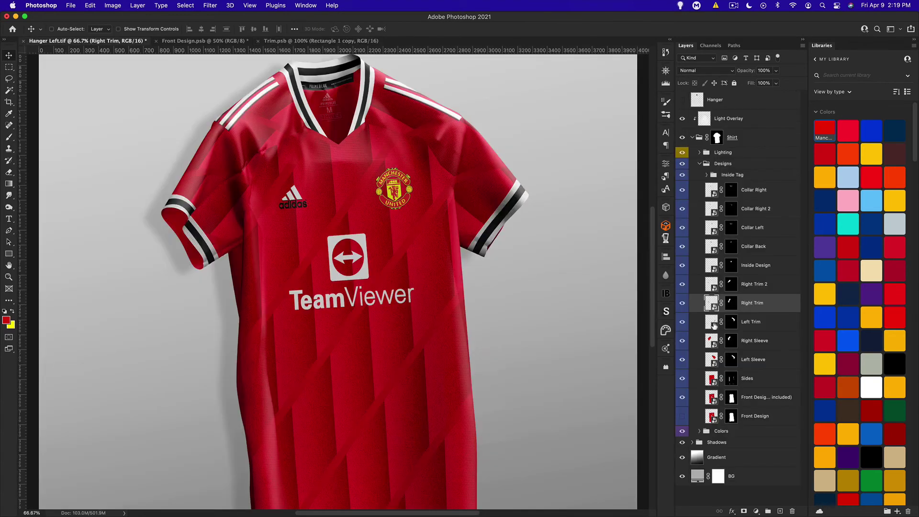
double_click(713, 323)
key("ctrl+shift+Tab")
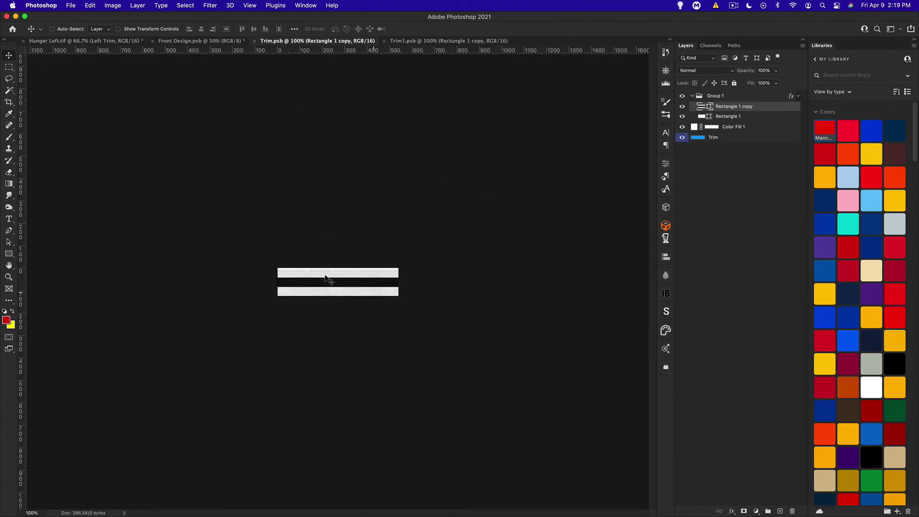
Step: In Trim.psb, fill Rectangle 1 with black (000000) and the middle stripe, Rectangle 1 copy, with white
key("super+equal")
key("super+equal")
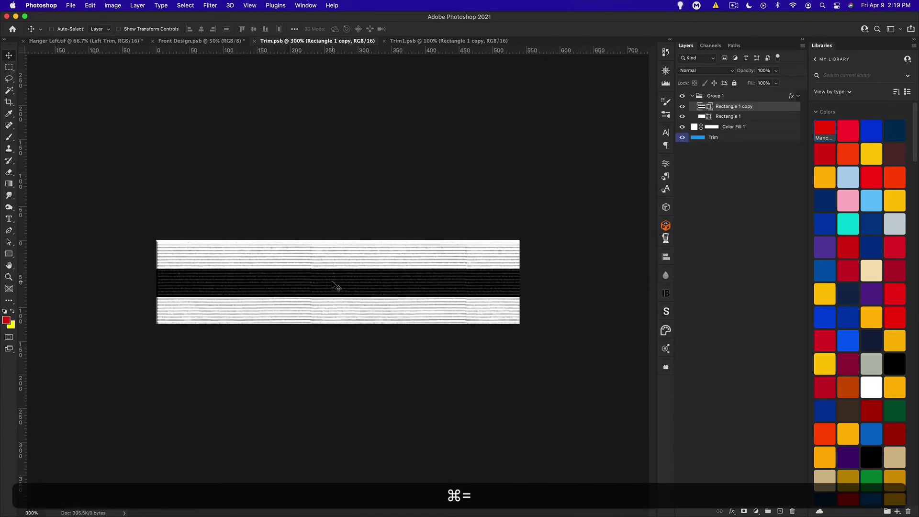
double_click(710, 118)
left_click(565, 368)
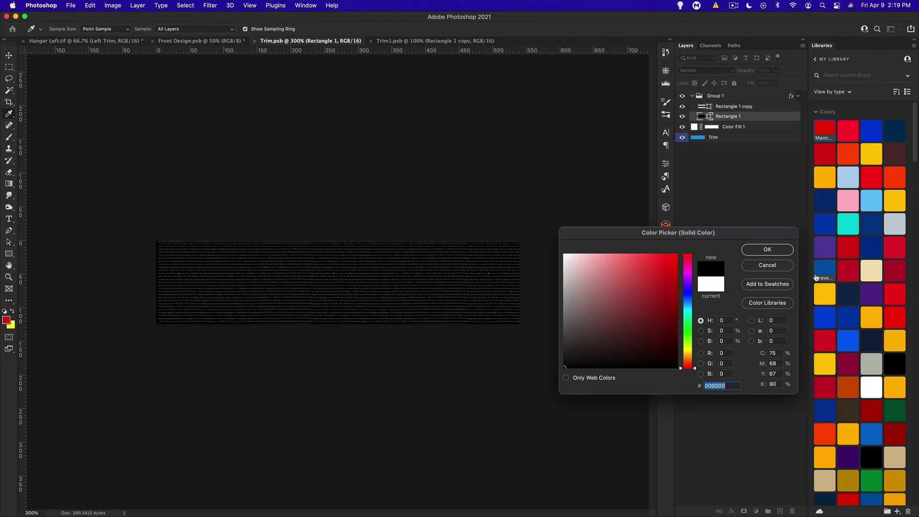
left_click(768, 251)
double_click(707, 107)
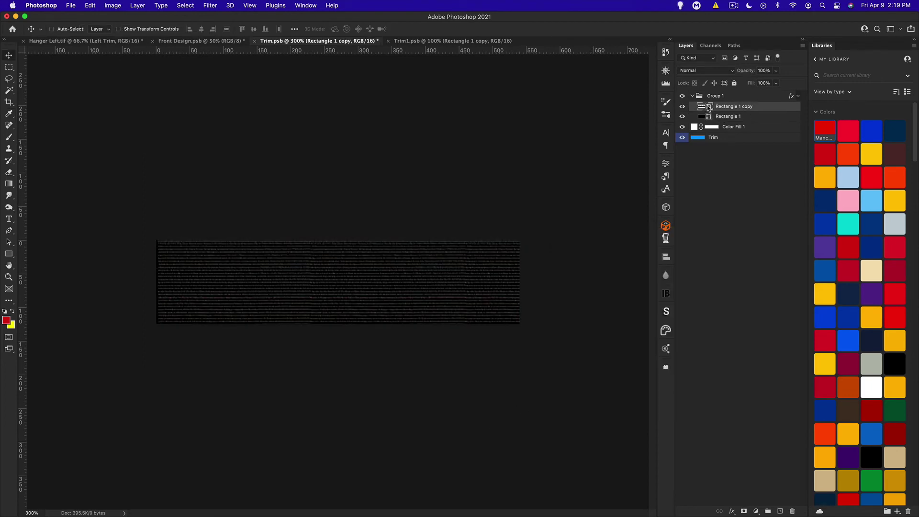
left_click(565, 254)
left_click(759, 251)
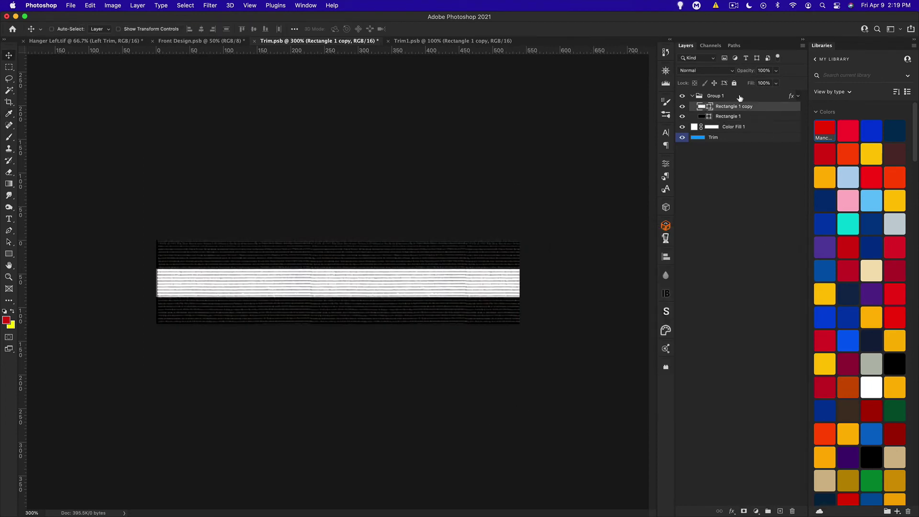
Step: Compare Group 1 in Trim.psb with and without its layer effects, keep them on, save the file and check the mock-up
left_click(787, 97)
left_click(797, 96)
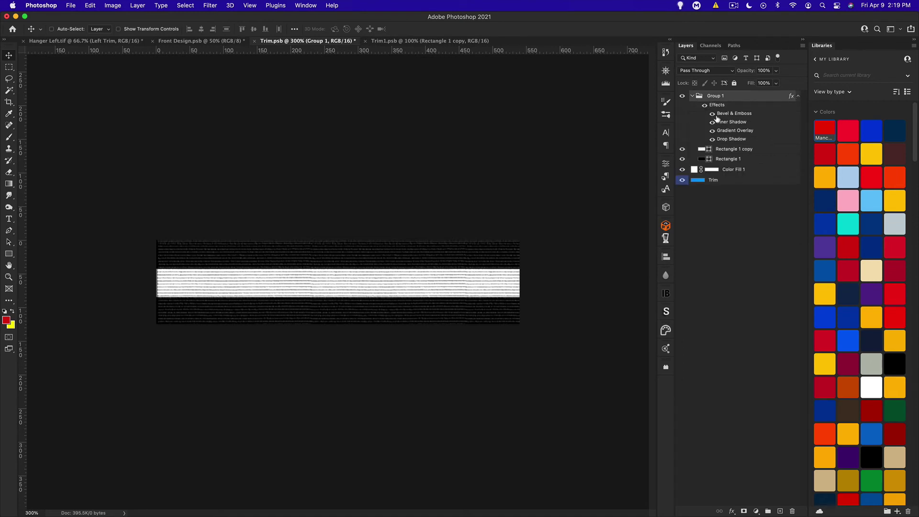
left_click(705, 105)
left_click(705, 105)
key("super")
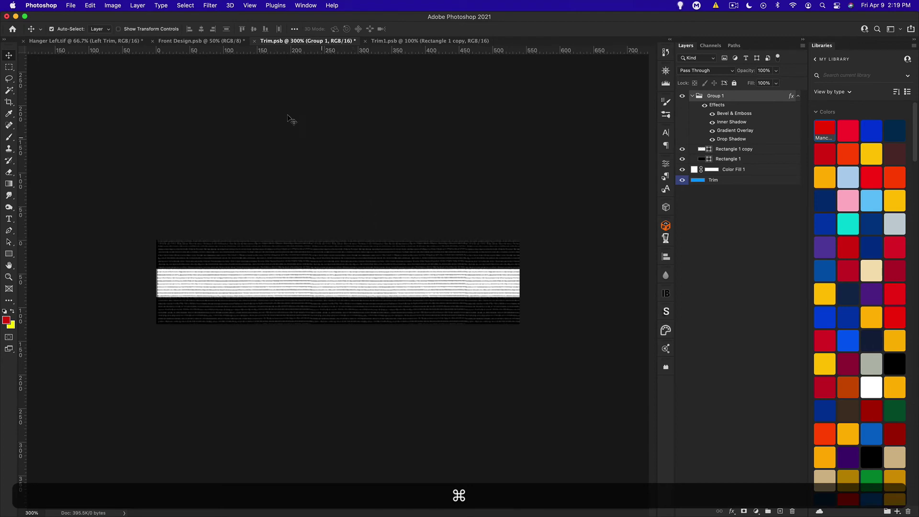
key("super+s")
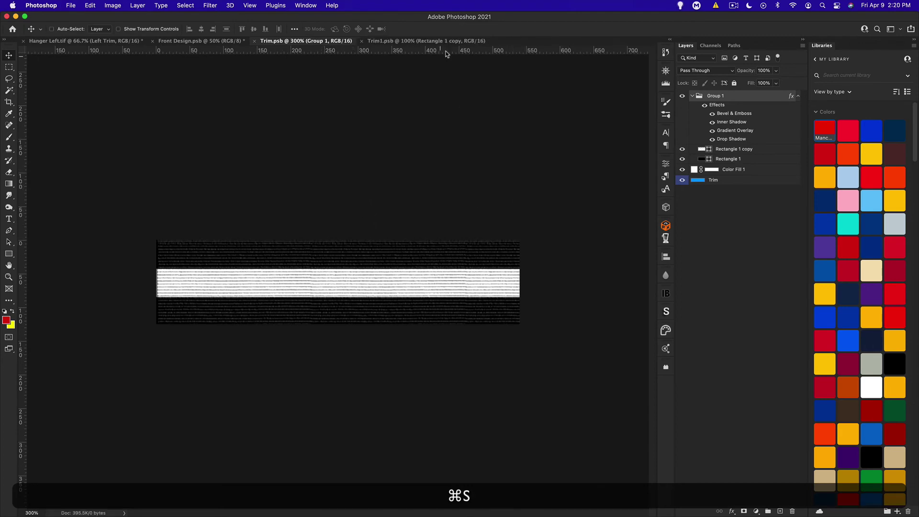
left_click(81, 41)
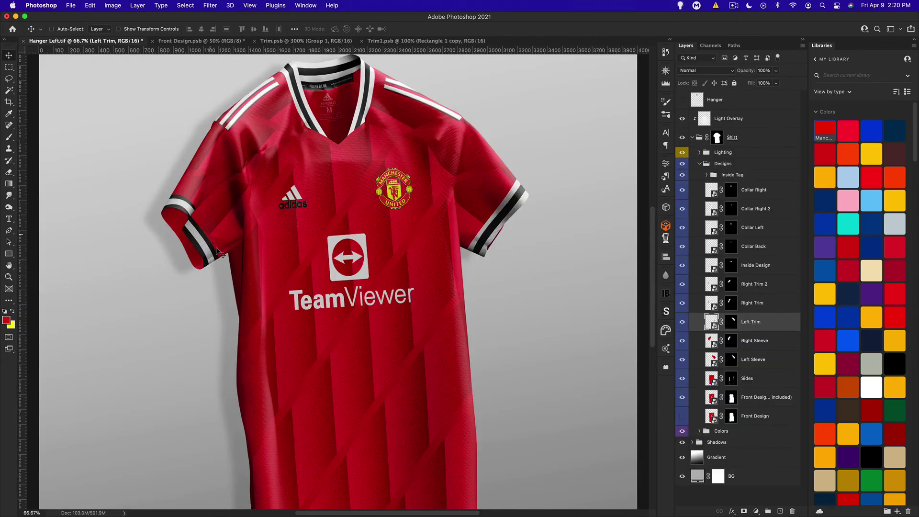
Step: In Trim1.psb, fill Rectangle 1 with black and Rectangle 1 copy with white (ffffff), and save the file
left_click(422, 42)
double_click(708, 119)
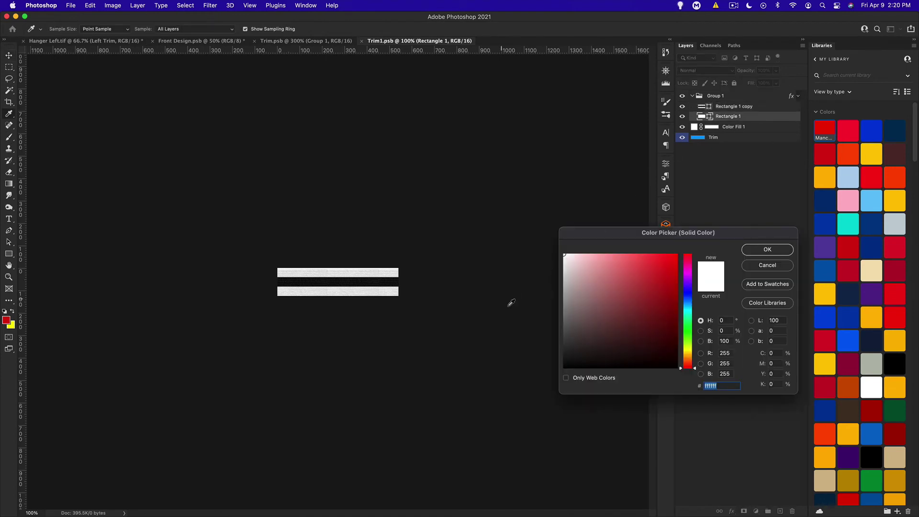
left_click(511, 303)
left_click(775, 249)
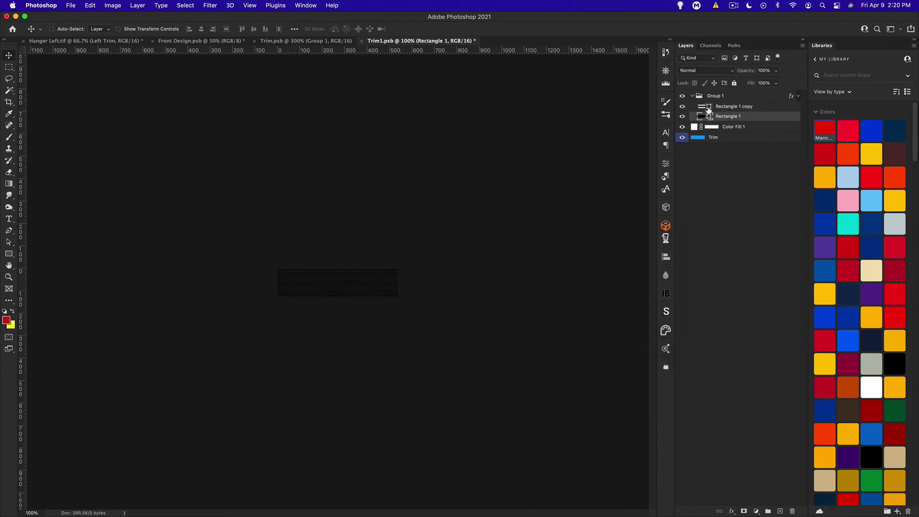
double_click(709, 109)
left_click(564, 255)
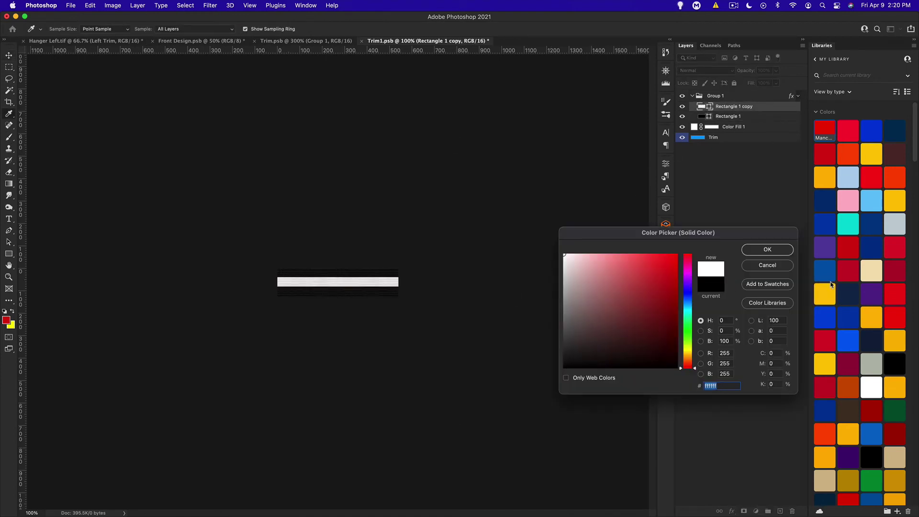
left_click(750, 250)
key("super+s")
Step: Review the recoloured cuffs on the whole shirt in the Hanger Left.tif mock-up and close both trim files
left_click(63, 41)
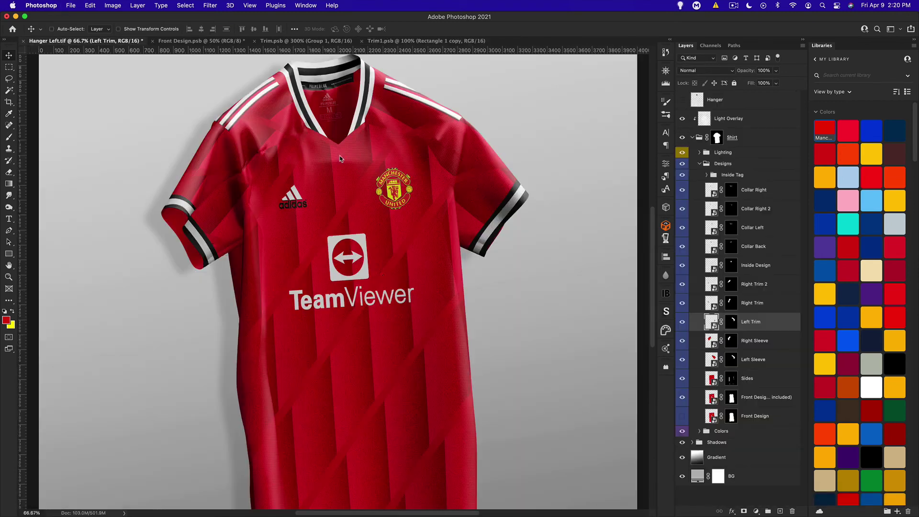
key("super+0")
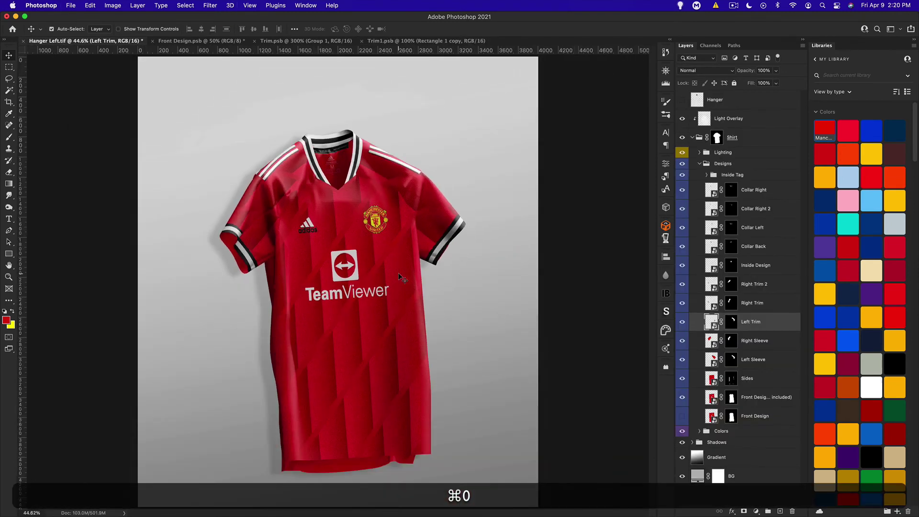
left_click(253, 41)
left_click(253, 41)
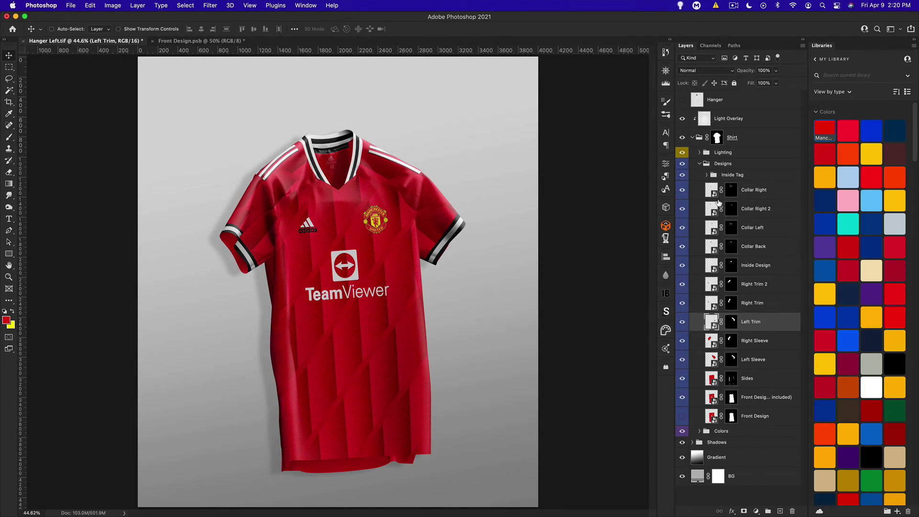
Step: Open the contents of the Collar Right, Collar Right 2 and Collar Left smart objects from the mock-up
double_click(712, 191)
left_click(86, 41)
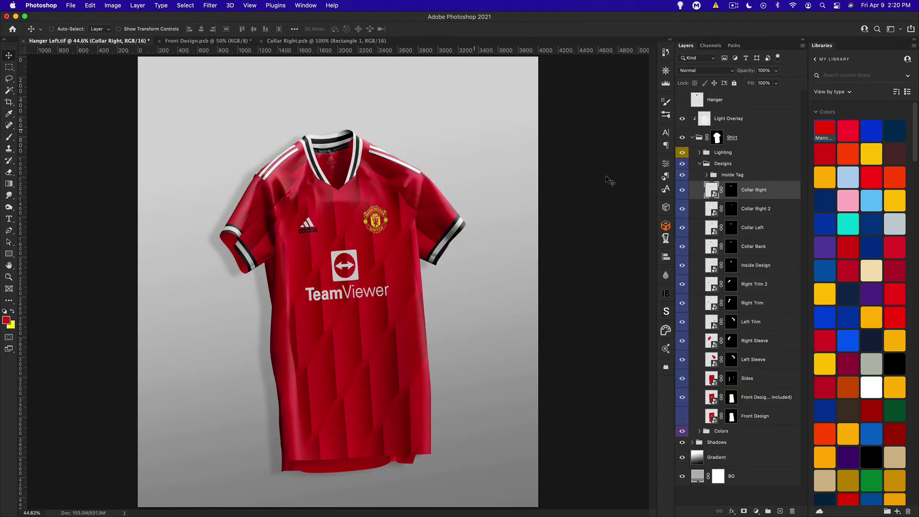
double_click(712, 209)
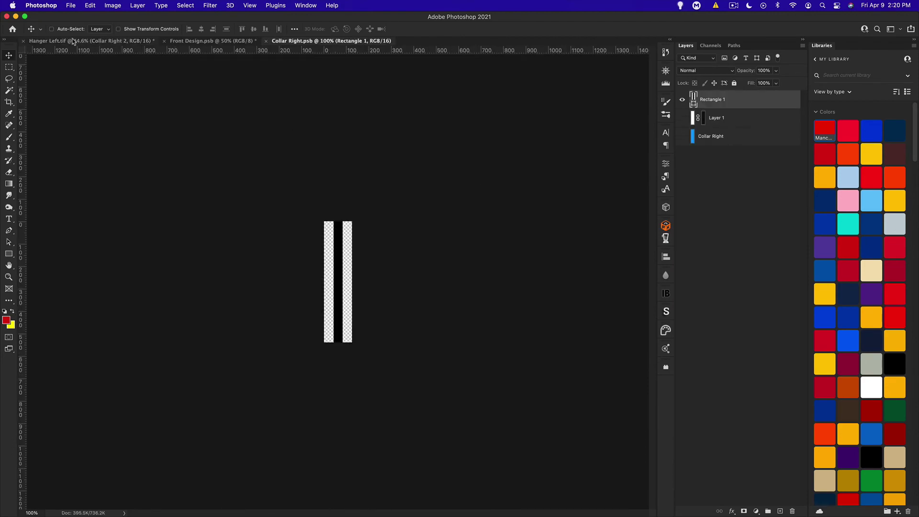
key("ctrl+Tab")
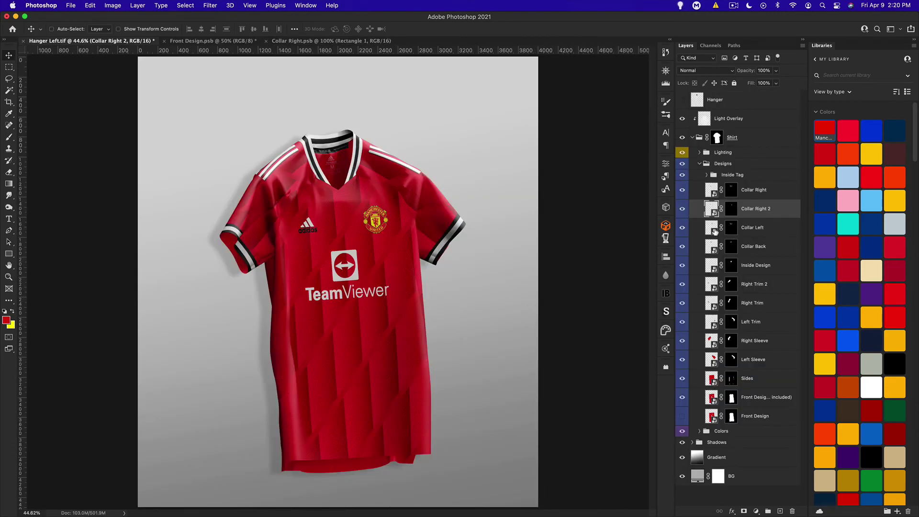
double_click(712, 228)
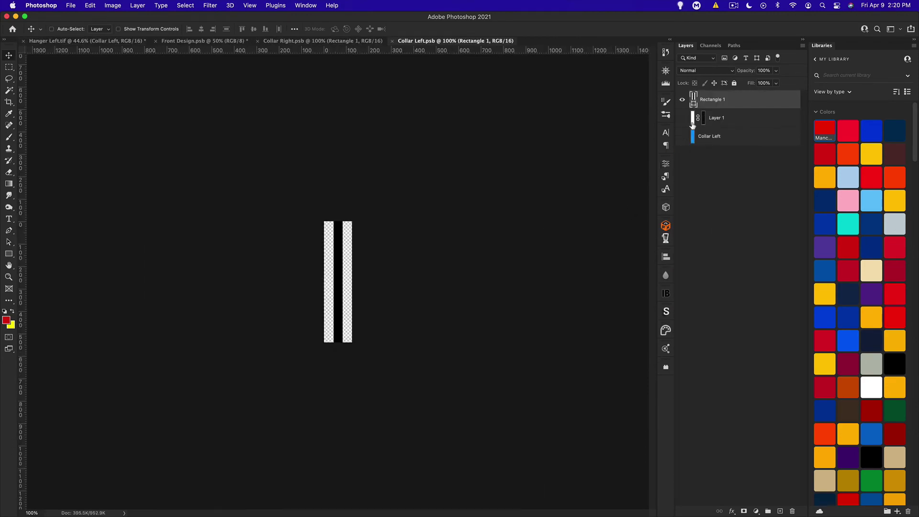
Step: Fill the Rectangle 1 stripe in Collar Left.psb with white and save the file
double_click(693, 100)
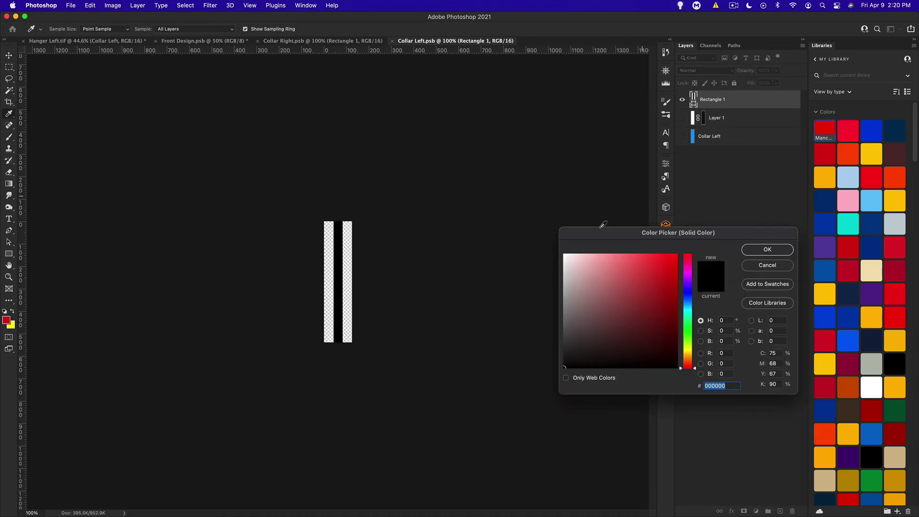
left_click(565, 255)
left_click(759, 254)
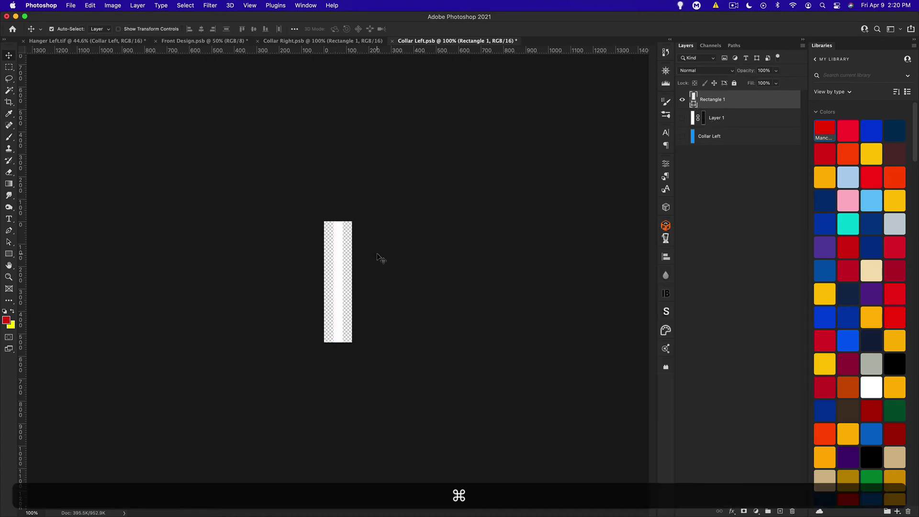
key("super+equal")
key("super+equal")
key("super+equal")
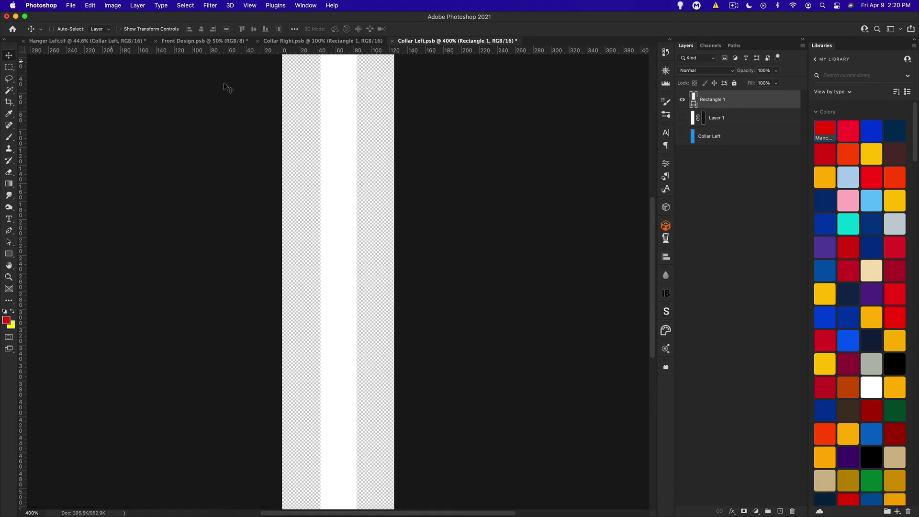
key("super+s")
Step: Set the Collar fill layer in the mock-up's Colors group to black, 000000
left_click(79, 42)
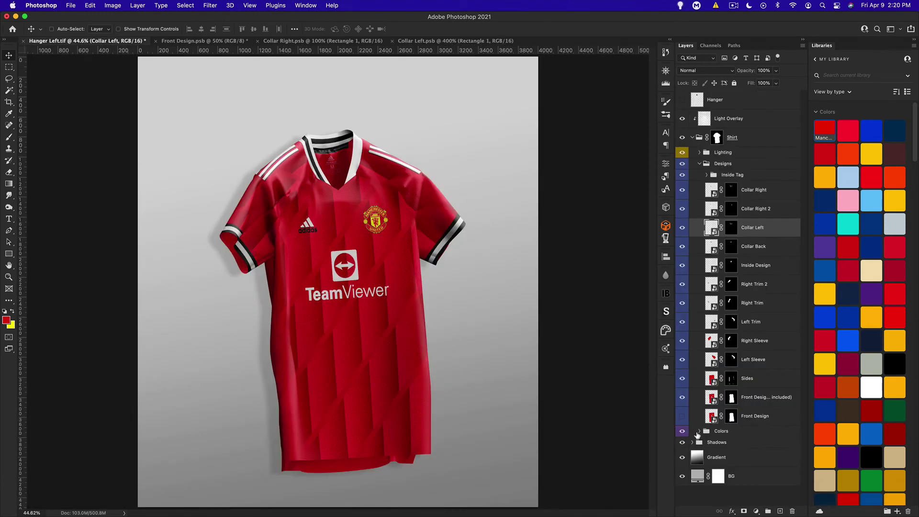
left_click(699, 431)
scroll(756, 394, "down", 4)
double_click(713, 338)
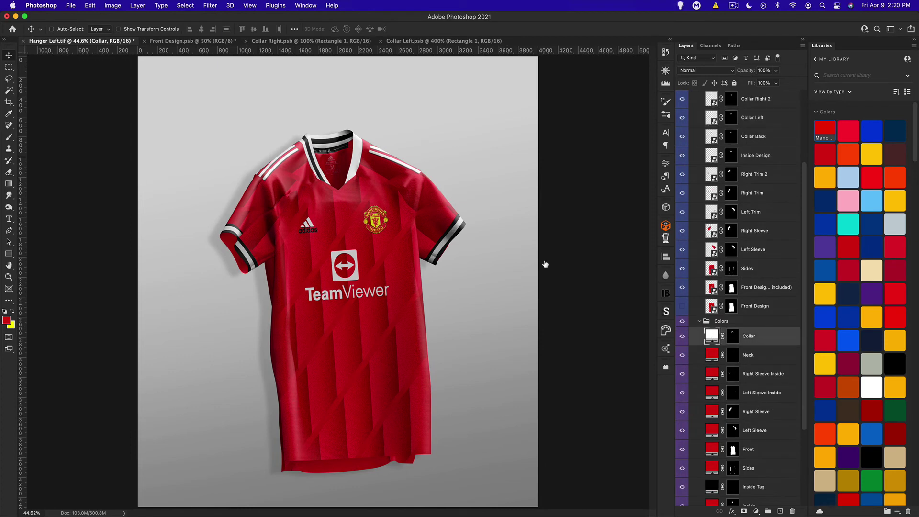
type("000000")
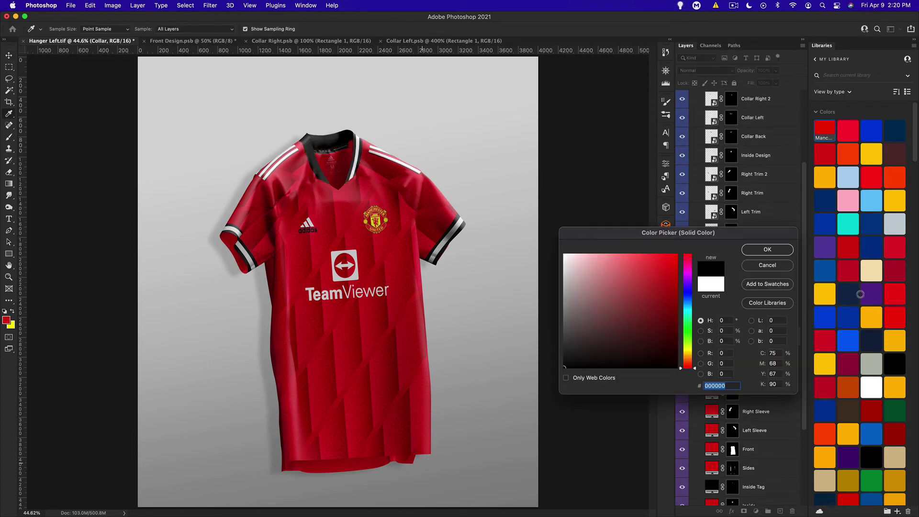
left_click(766, 249)
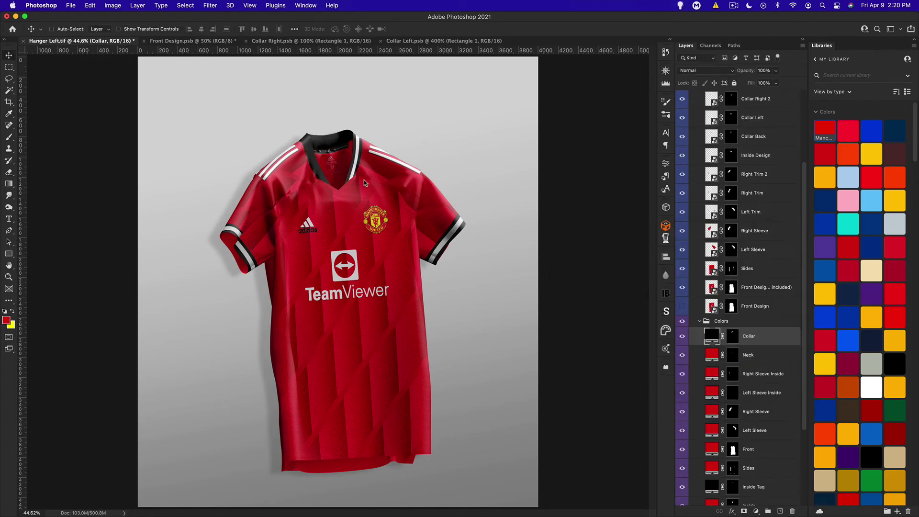
Step: Fill the Rectangle 1 stripe in Collar Right.psb with white, ffffff, save the file and return to the Hanger Left.tif mock-up
left_click(330, 42)
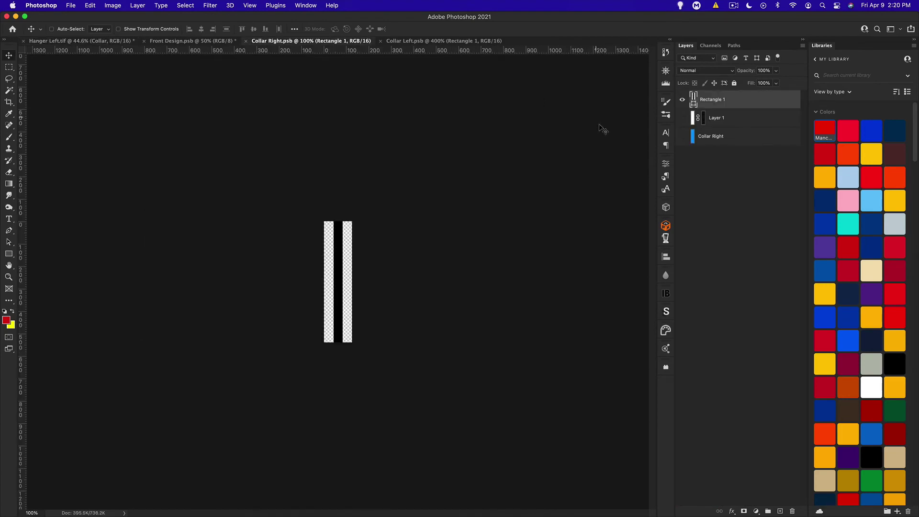
double_click(694, 104)
type("ffffff")
left_click(761, 249)
key("super+s")
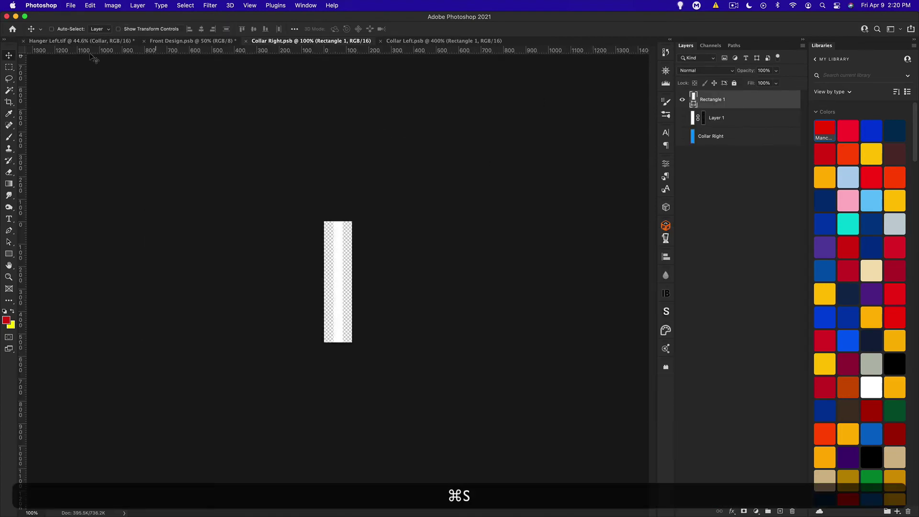
left_click(61, 41)
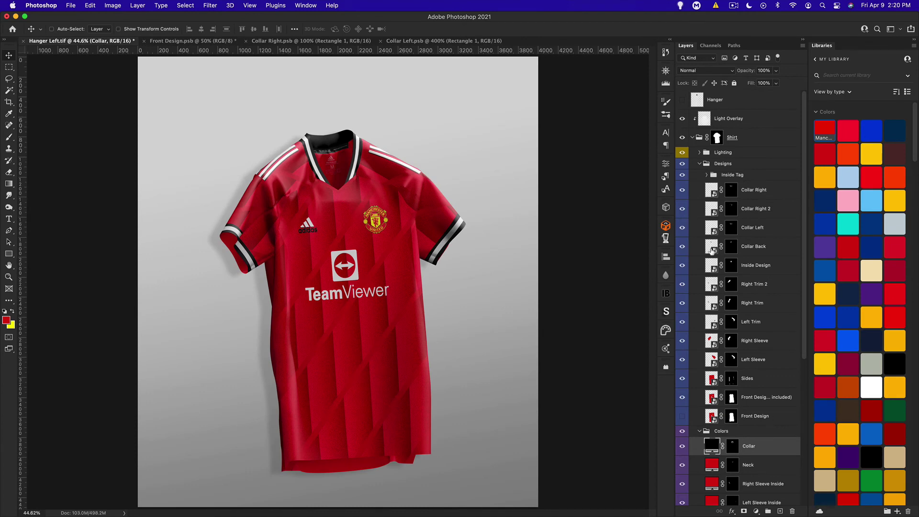
Step: Open the Collar Back smart object, fill its Rectangle 1 stripe with white, ffffff, save it and return to the mock-up
double_click(712, 247)
double_click(702, 96)
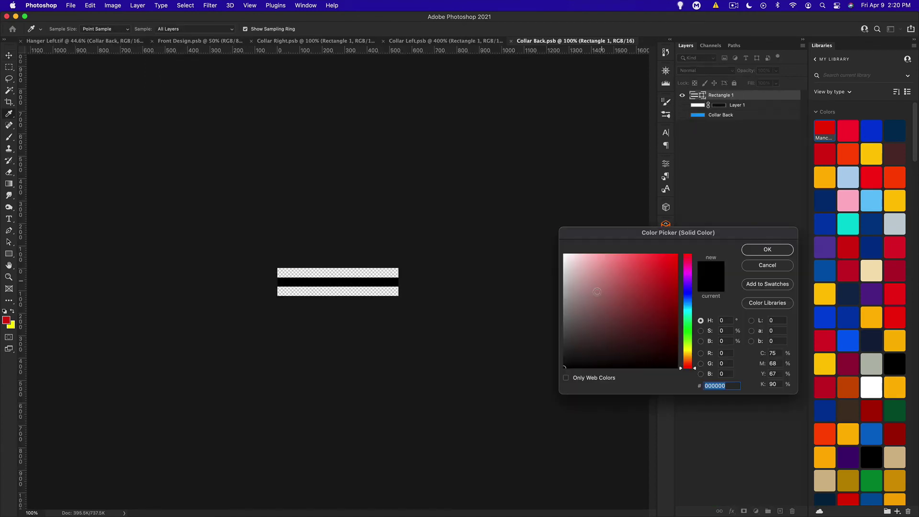
type("ffffff")
key("super+s")
left_click(761, 249)
left_click(99, 42)
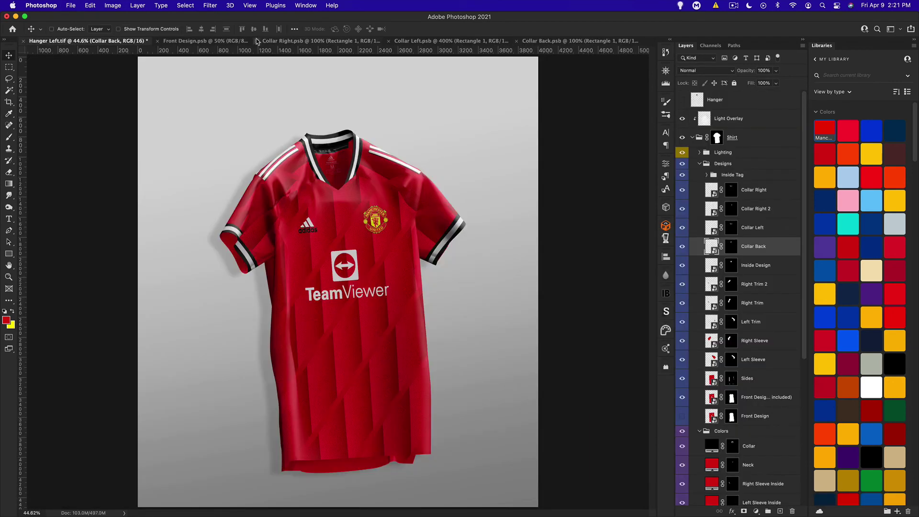
Step: Close the Collar Right, Collar Left and Collar Back files, keeping the mock-up and Front Design.psb open
left_click(257, 41)
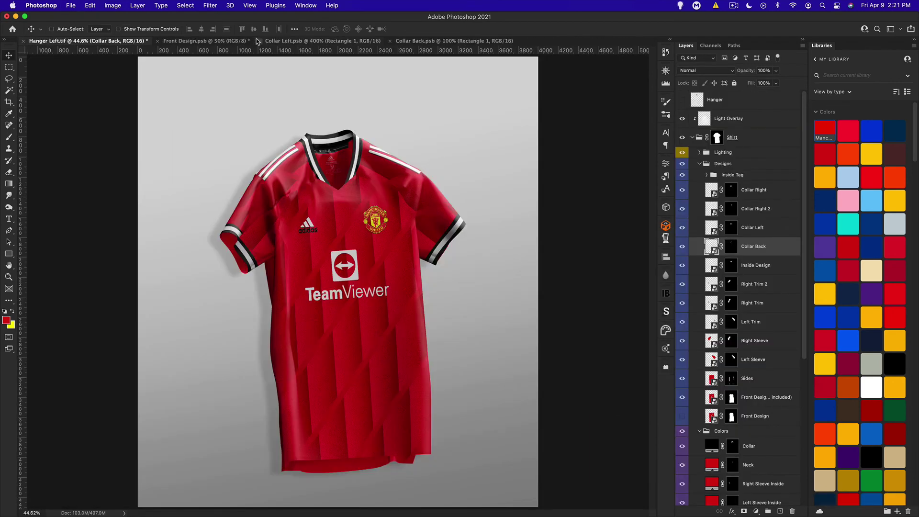
left_click(257, 41)
left_click(258, 41)
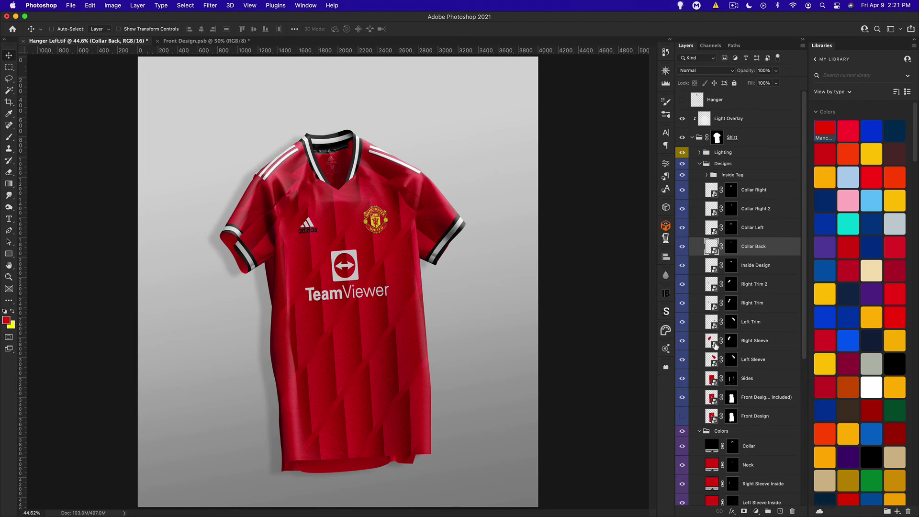
Step: Open the Right Sleeve smart object and paste in the round Premier League sleeve badge image from the browser
double_click(713, 344)
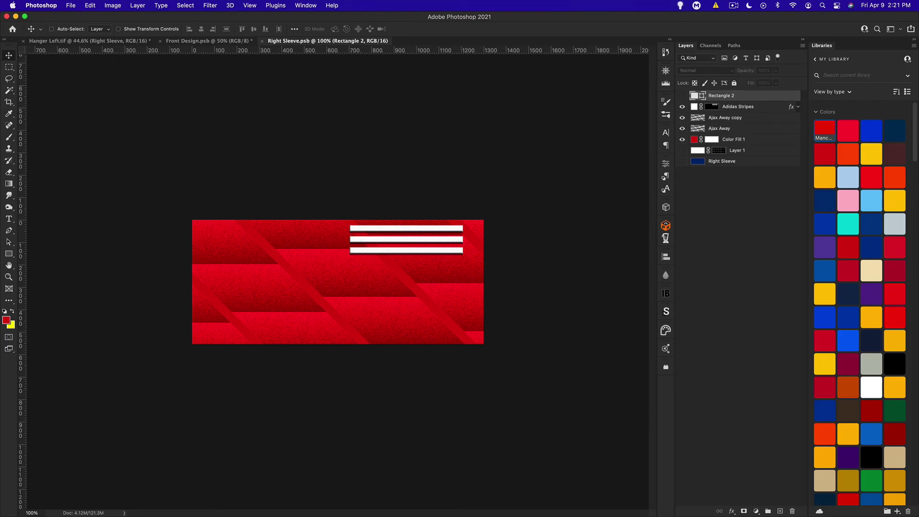
key("super+Tab")
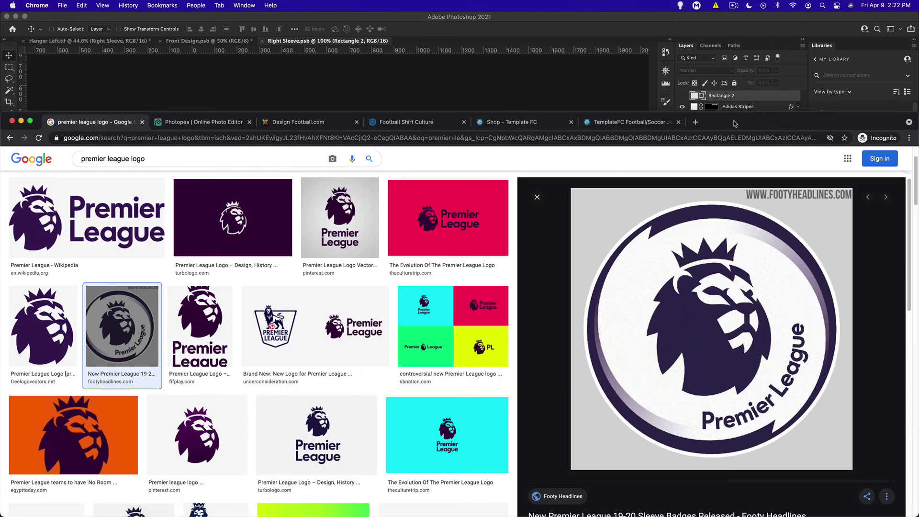
left_click_drag(735, 124, 723, 247)
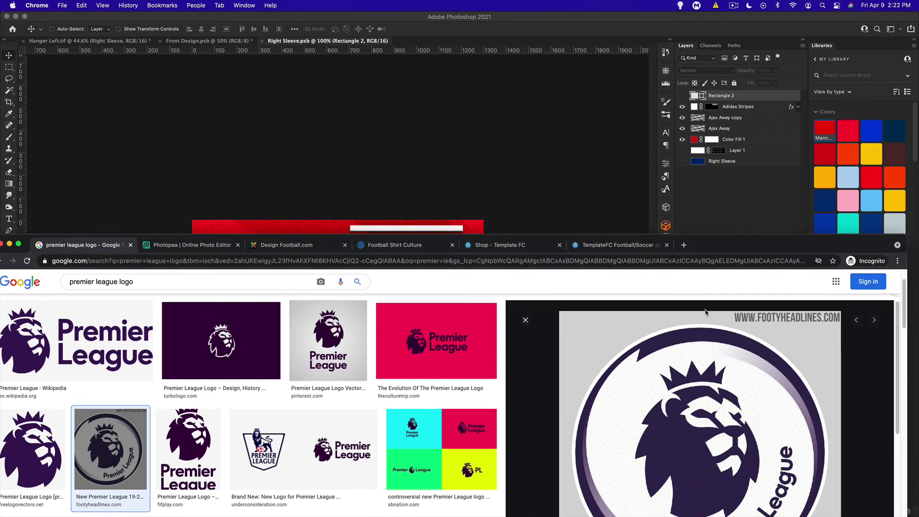
left_click(322, 221)
key("super+v")
Step: Scale the pasted Premier League badge to about 29% and position it fully inside the sleeve canvas, beside the Adidas stripes
key("super+t")
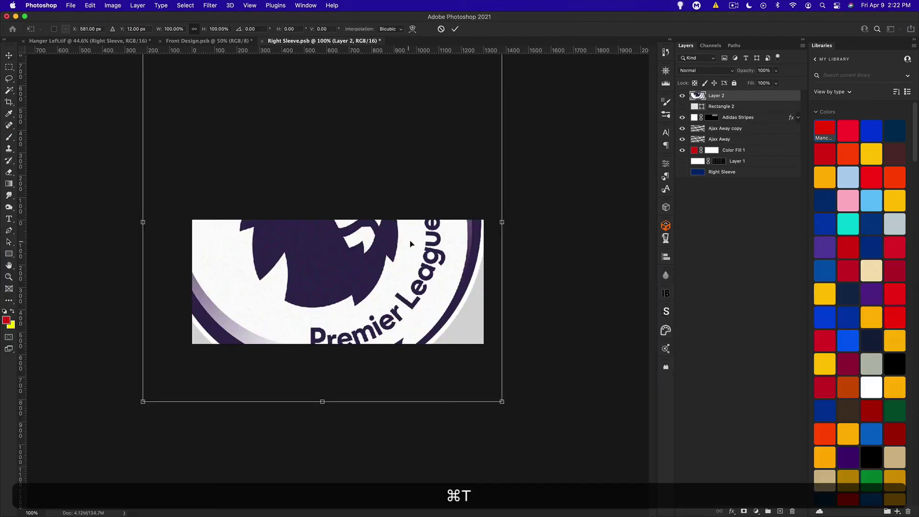
left_click_drag(503, 223, 400, 222)
left_click_drag(316, 232, 312, 262)
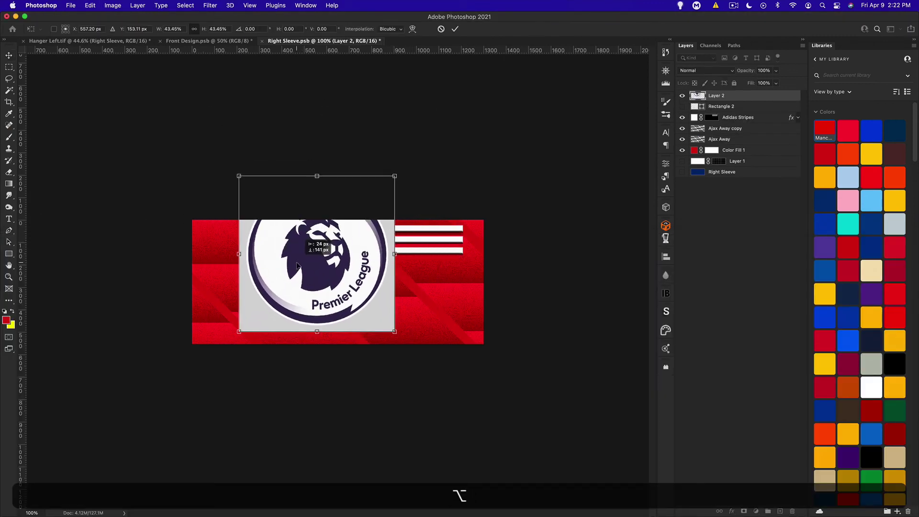
left_click_drag(318, 175, 316, 231)
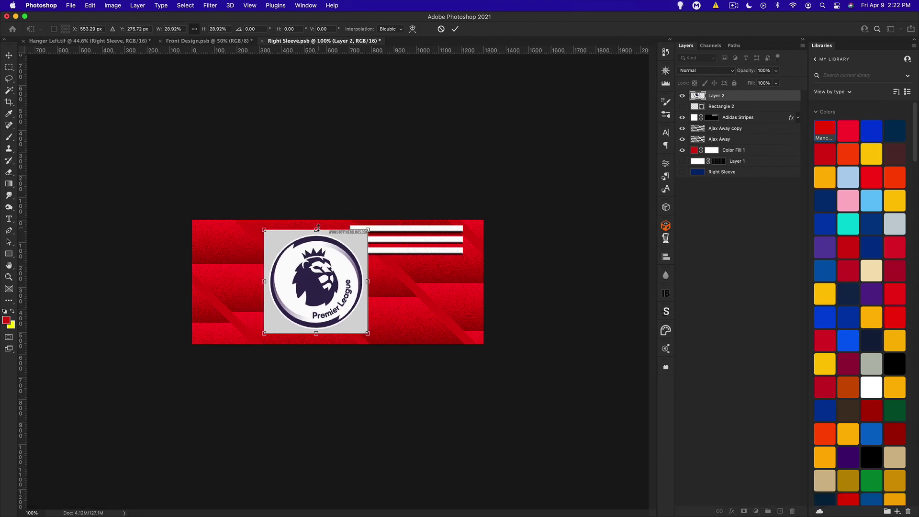
key("Return")
Step: Select the badge's grey background with the Magic Wand, expand the selection by 1 pixel, delete the background and deselect
left_click(9, 91)
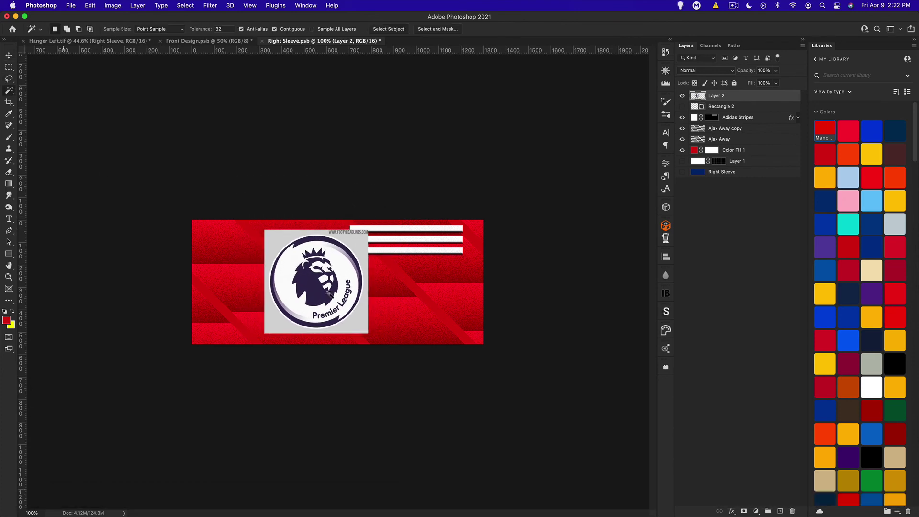
left_click(366, 256)
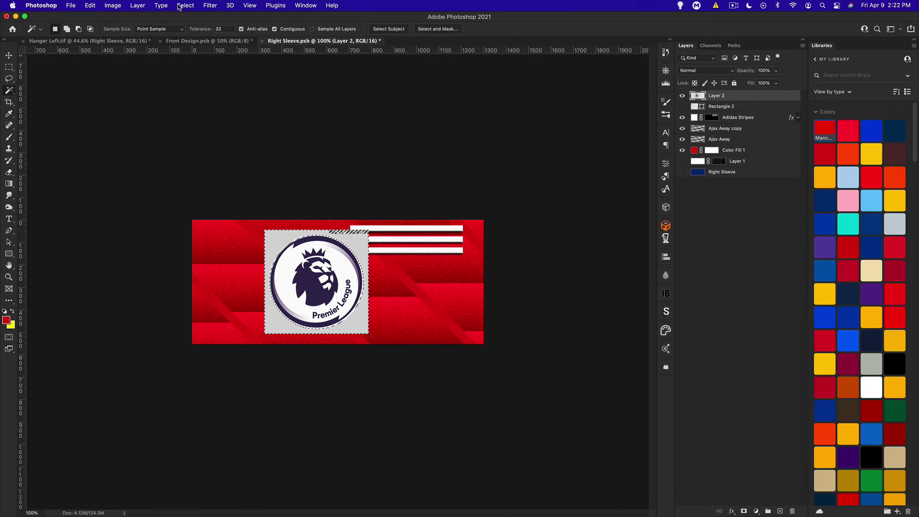
left_click(185, 5)
mouse_move(233, 137)
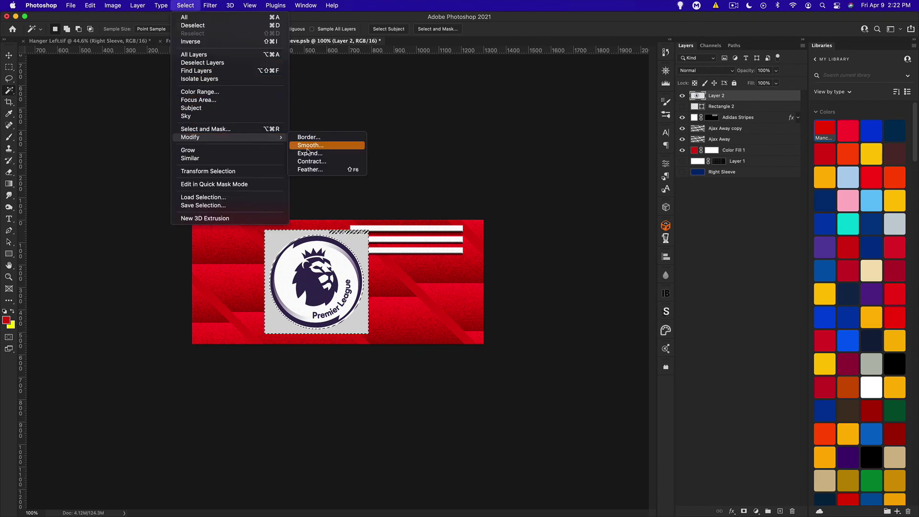
left_click(310, 153)
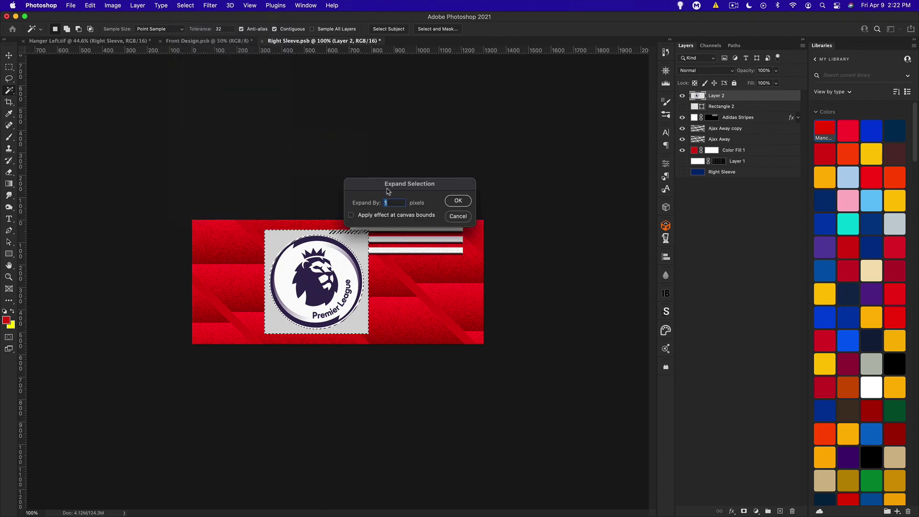
left_click(461, 203)
key("BackSpace")
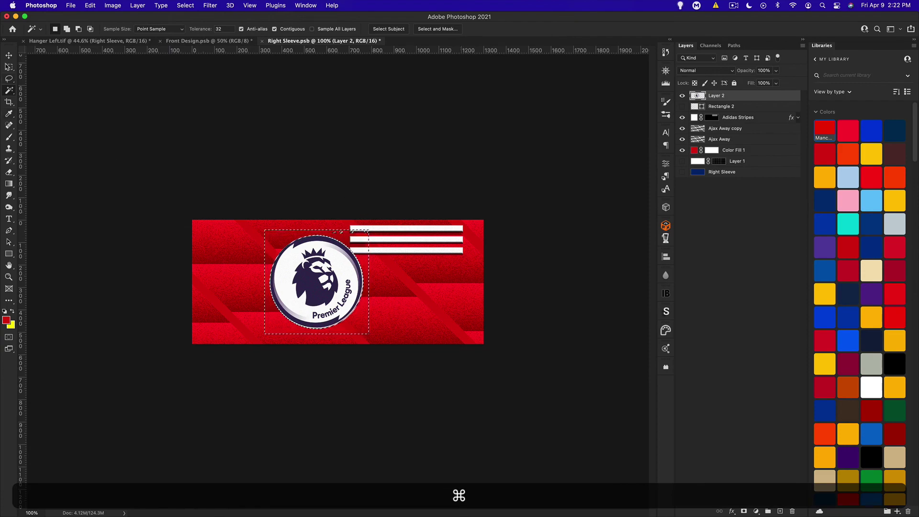
key("super+d")
Step: Delete the leftover watermark fragments above the badge using a rectangular selection, and deselect
key("m")
key("super+equal")
key("super+equal")
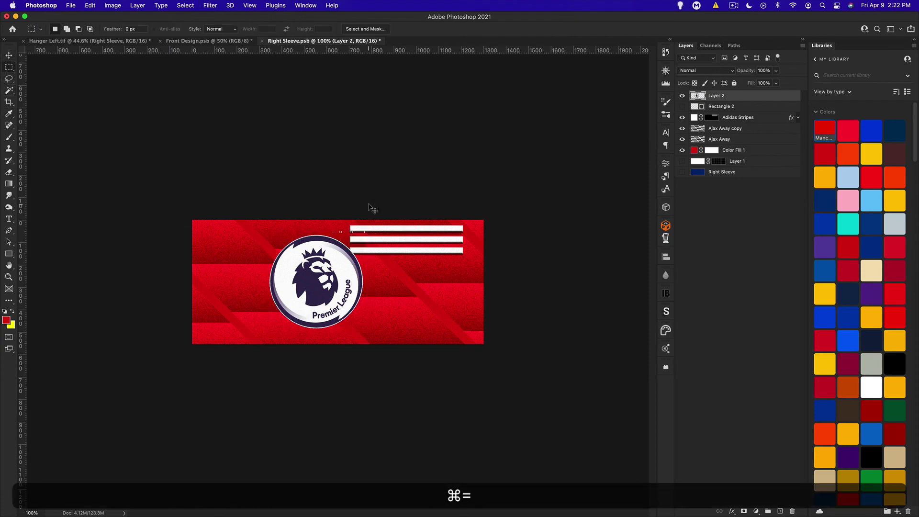
key("super+equal")
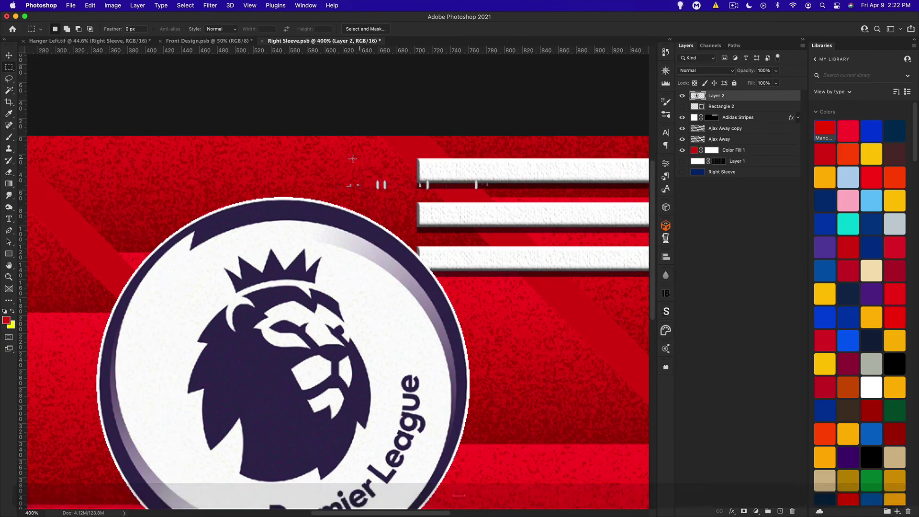
left_click_drag(327, 166, 447, 188)
left_click_drag(505, 195, 523, 197)
key("BackSpace")
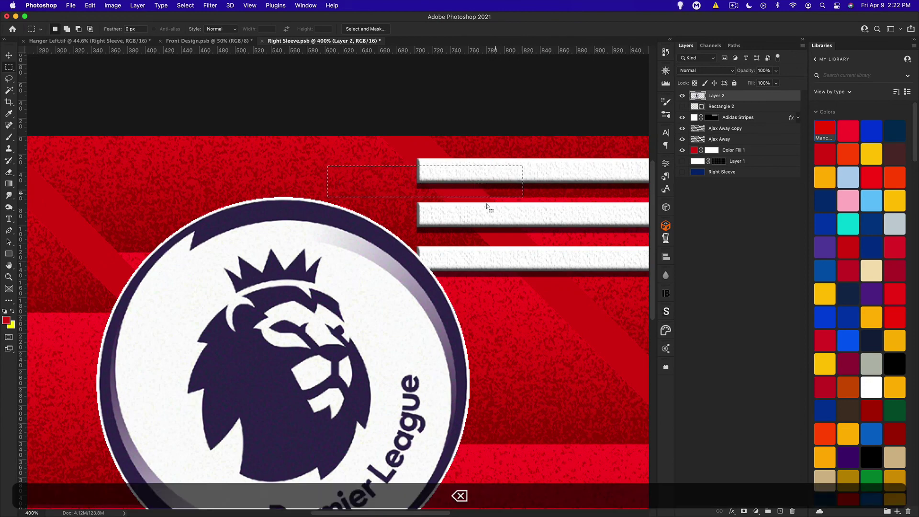
key("super+d")
Step: Rotate the badge 90°, scale it to about 66% and place it over the sleeve's upper edge, just before the Adidas stripes
key("v")
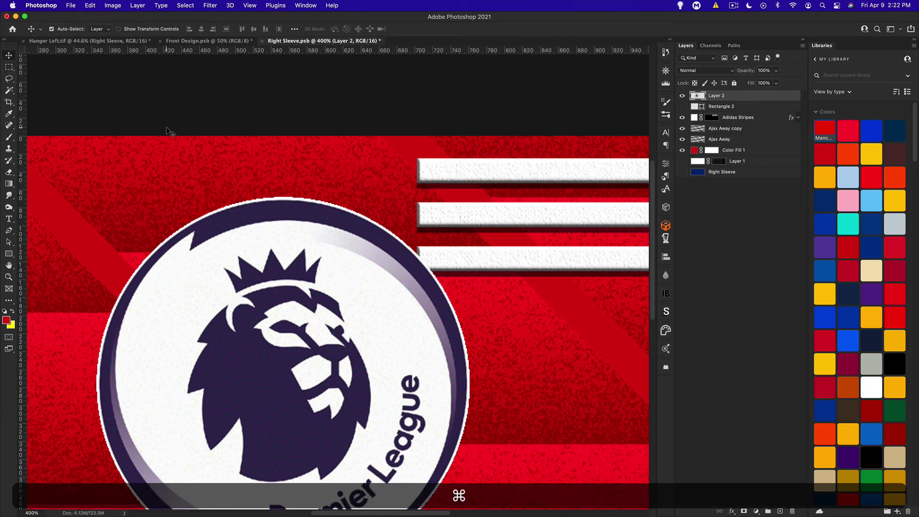
key("super+0")
key("super+minus")
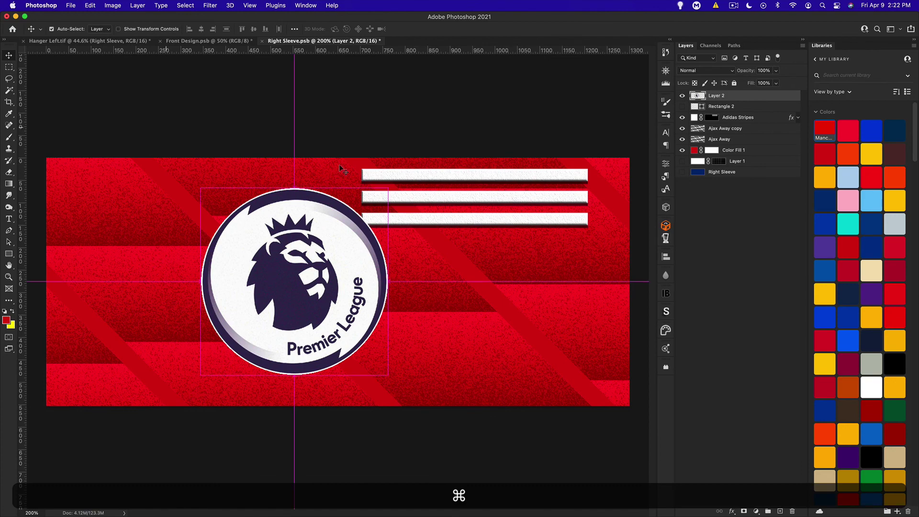
key("super+t")
left_click_drag(416, 258, 319, 402)
left_click_drag(335, 261, 258, 176)
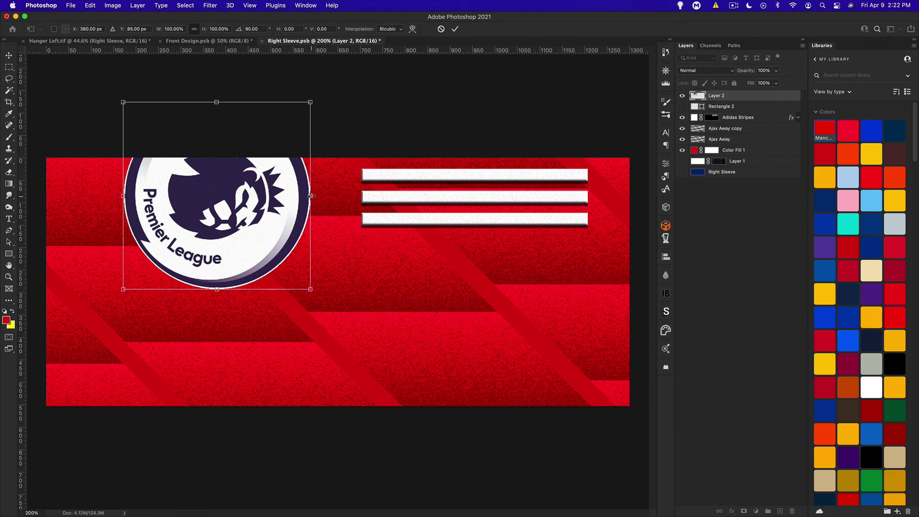
mouse_move(311, 196)
left_mouse_down()
mouse_move(279, 196)
mouse_move(301, 196)
left_mouse_up()
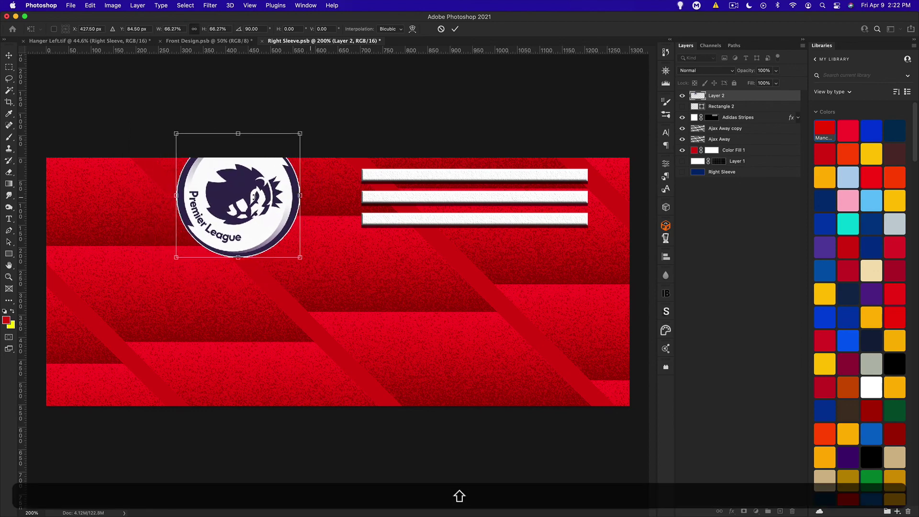
key("super+0")
key("Return")
key("super+minus")
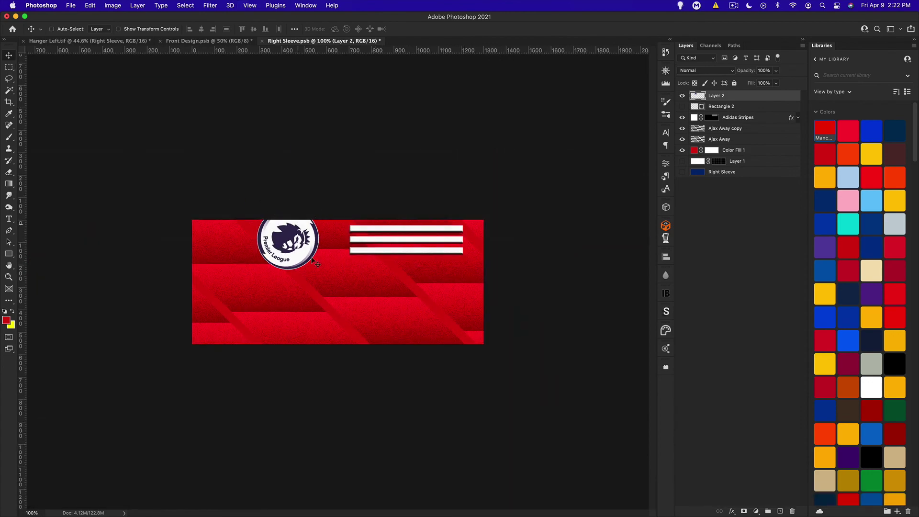
Step: Save Right Sleeve.psb and check the Premier League badge on the shirt in the Hanger Left.tif mock-up
key("super")
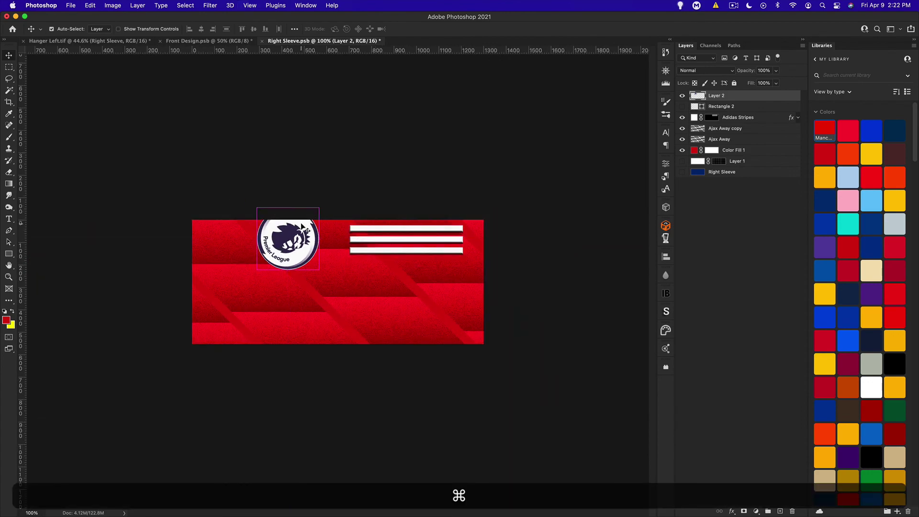
key("super+s")
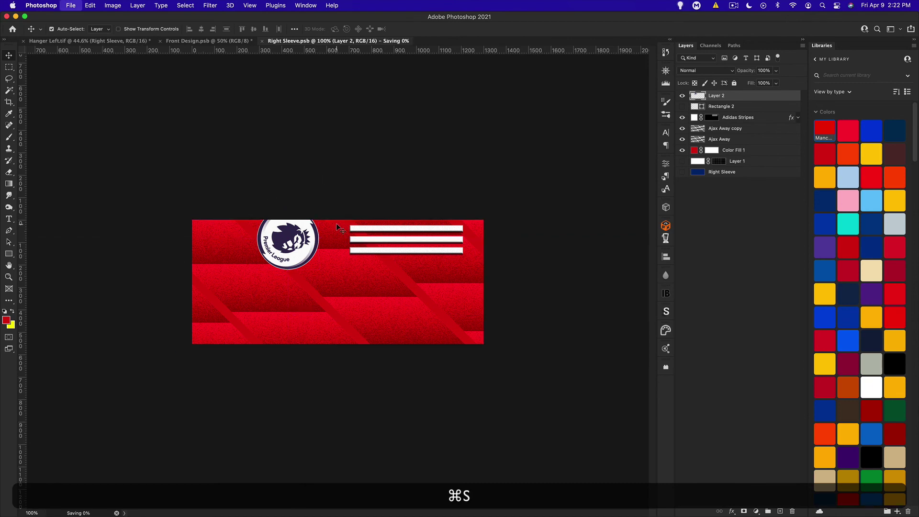
left_click(88, 40)
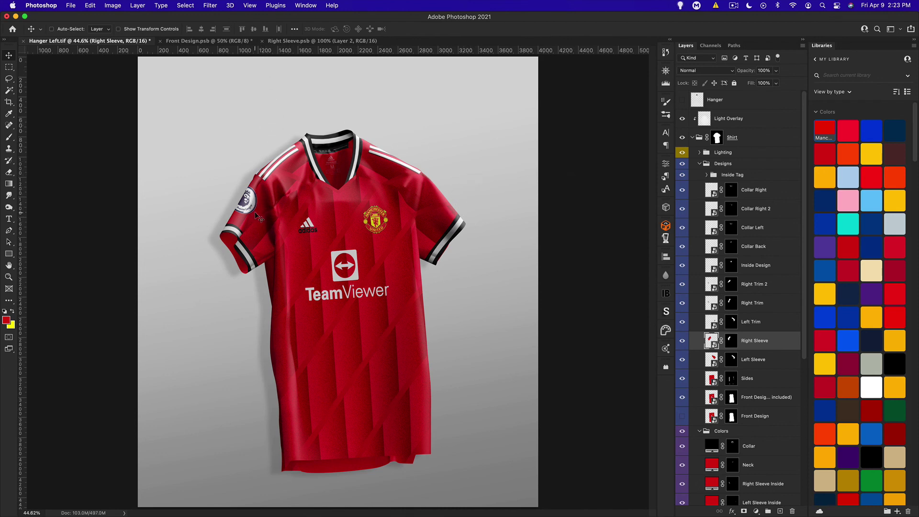
Step: Move the badge in Right Sleeve.psb slightly further up over the canvas edge, save the file and return to the mock-up
left_click(307, 41)
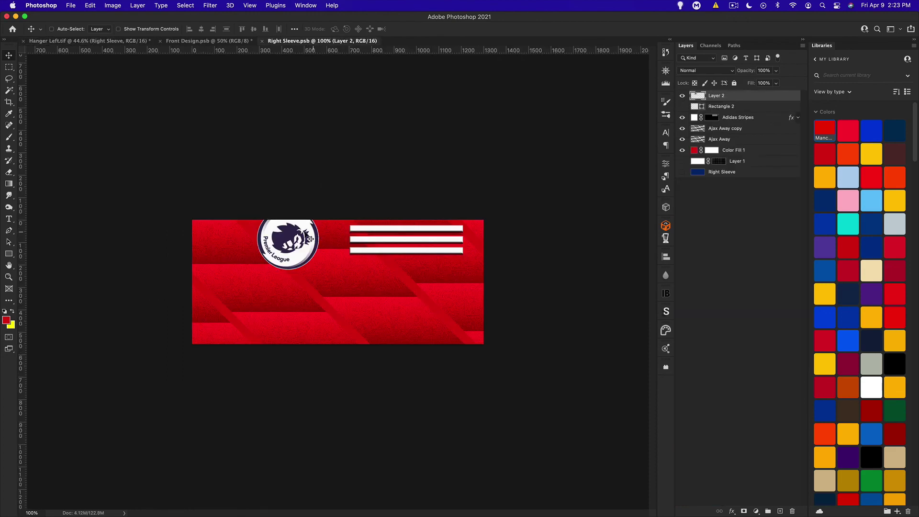
left_click_drag(308, 237, 308, 228)
key("super+s")
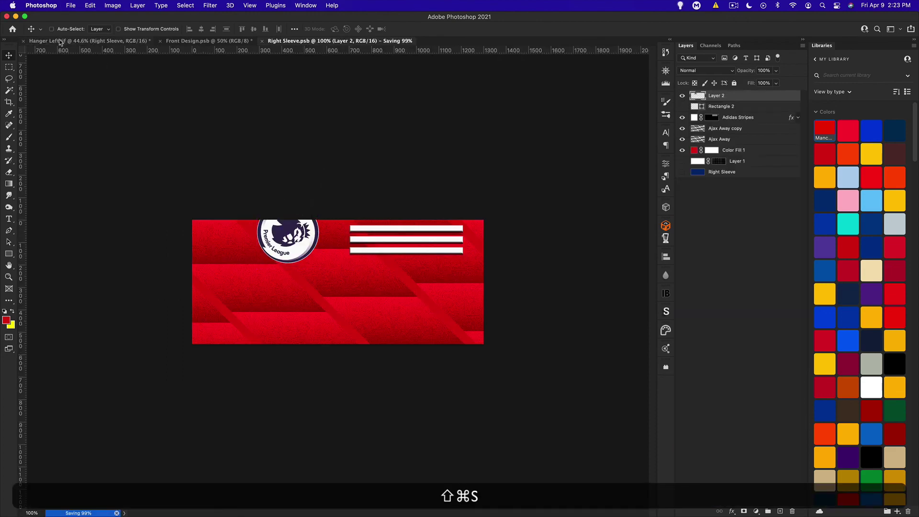
left_click(62, 40)
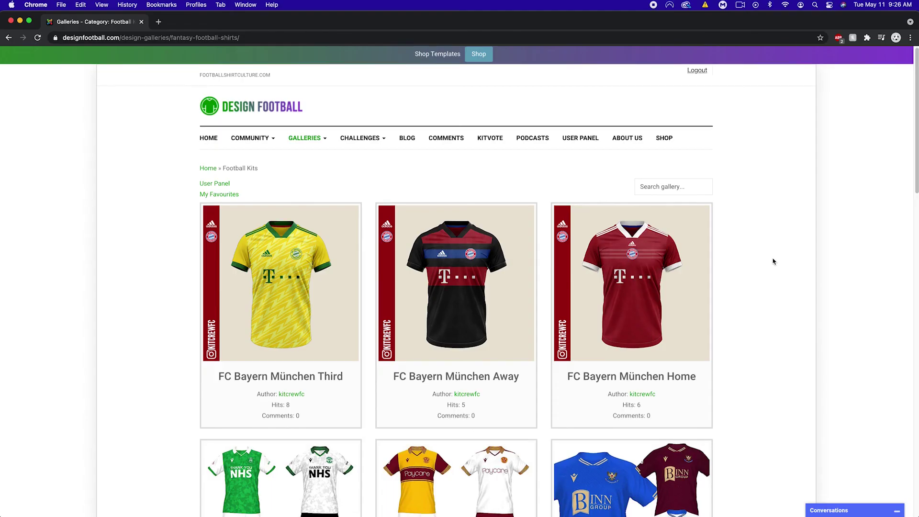
scroll(771, 260, "down", 10)
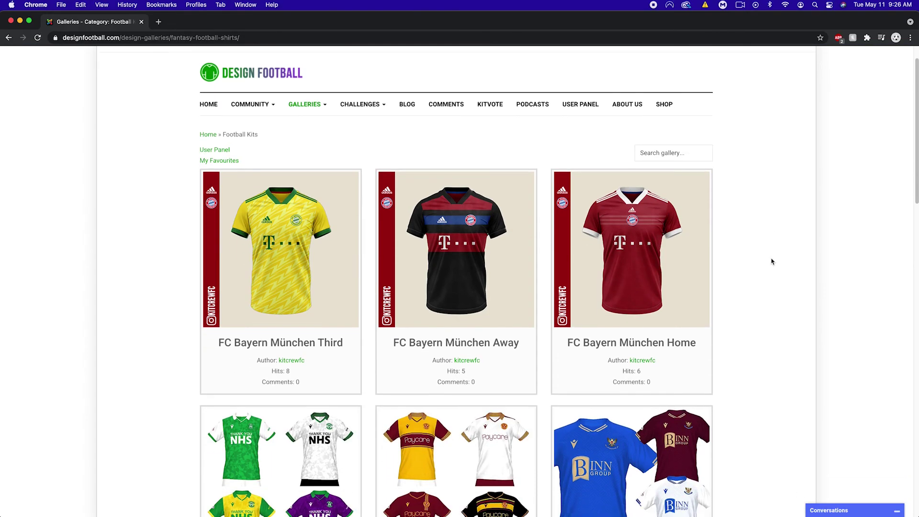
scroll(771, 261, "down", 14)
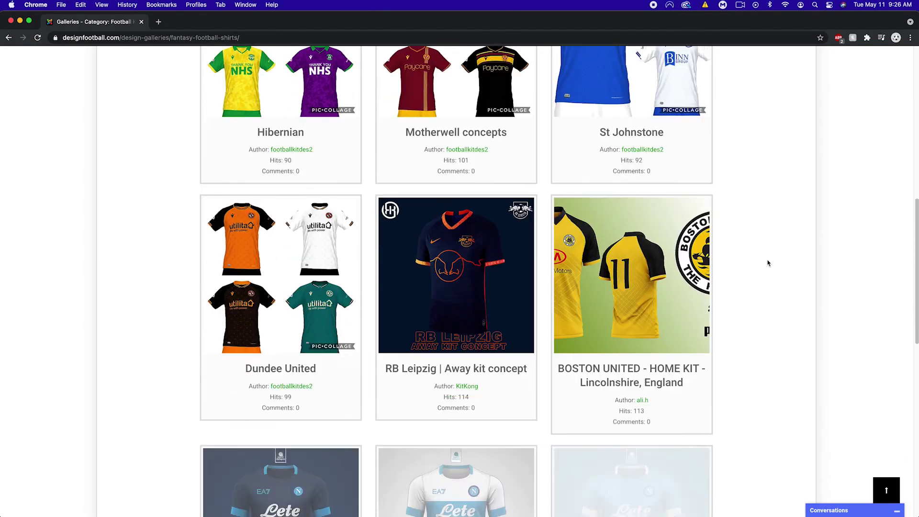
scroll(767, 262, "down", 7)
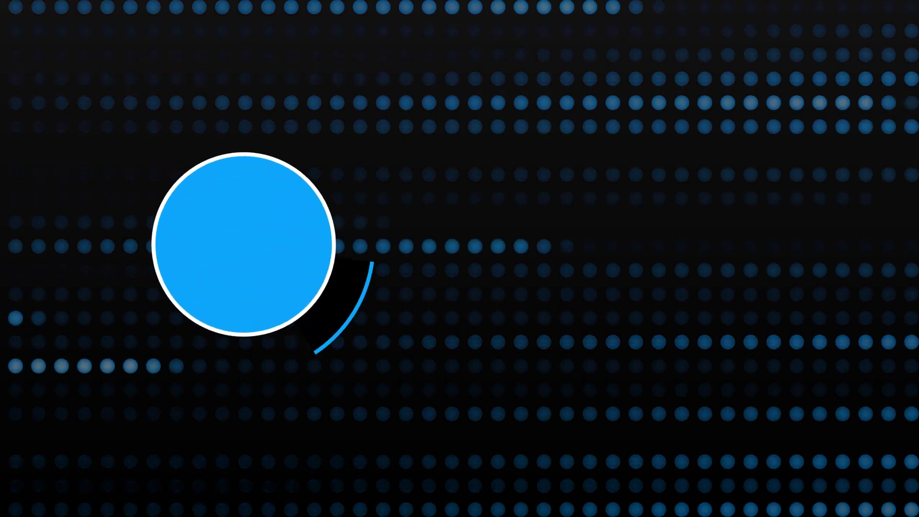